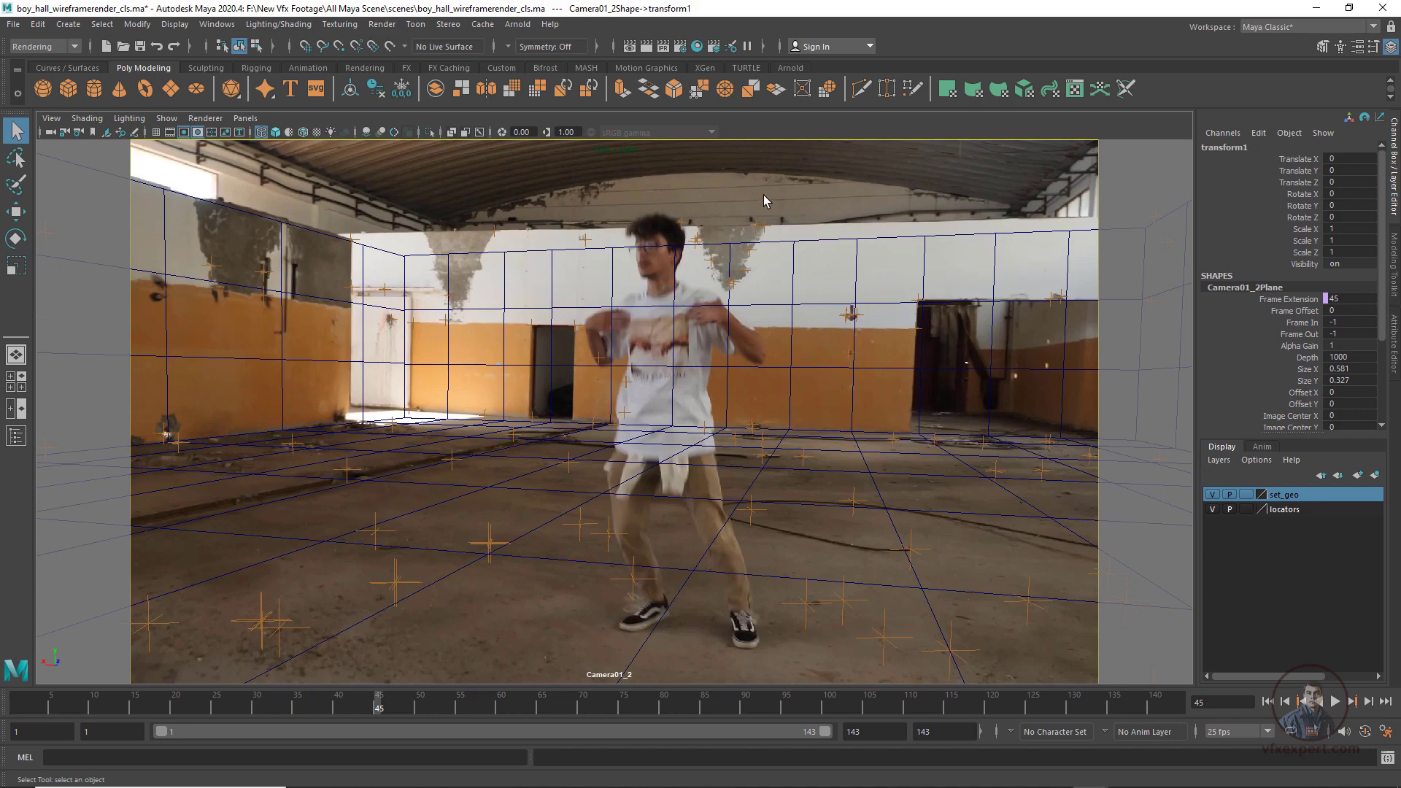
Step: Hide the locators layer and review the camera-tracked shot, returning to frame 1
key(alt+v)
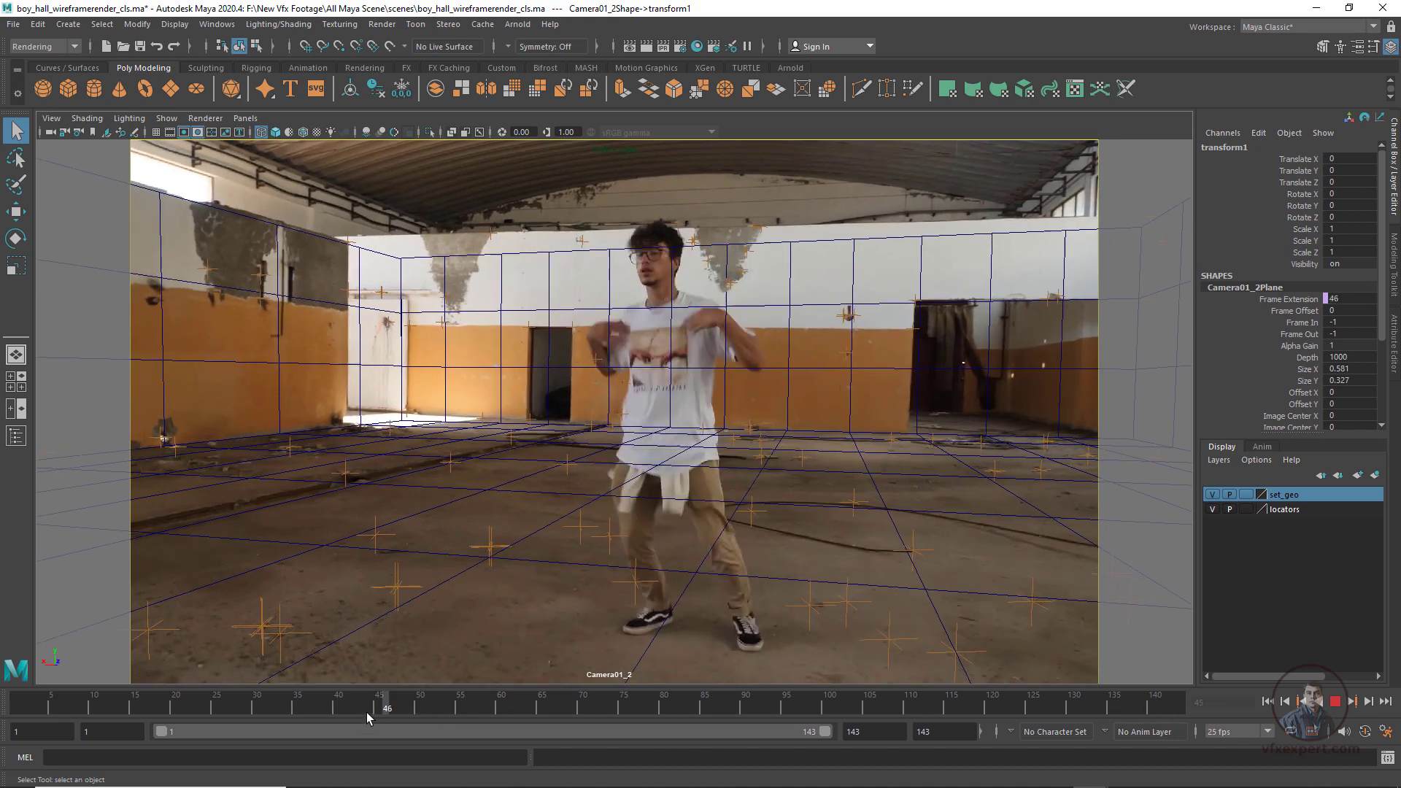
click(265, 711)
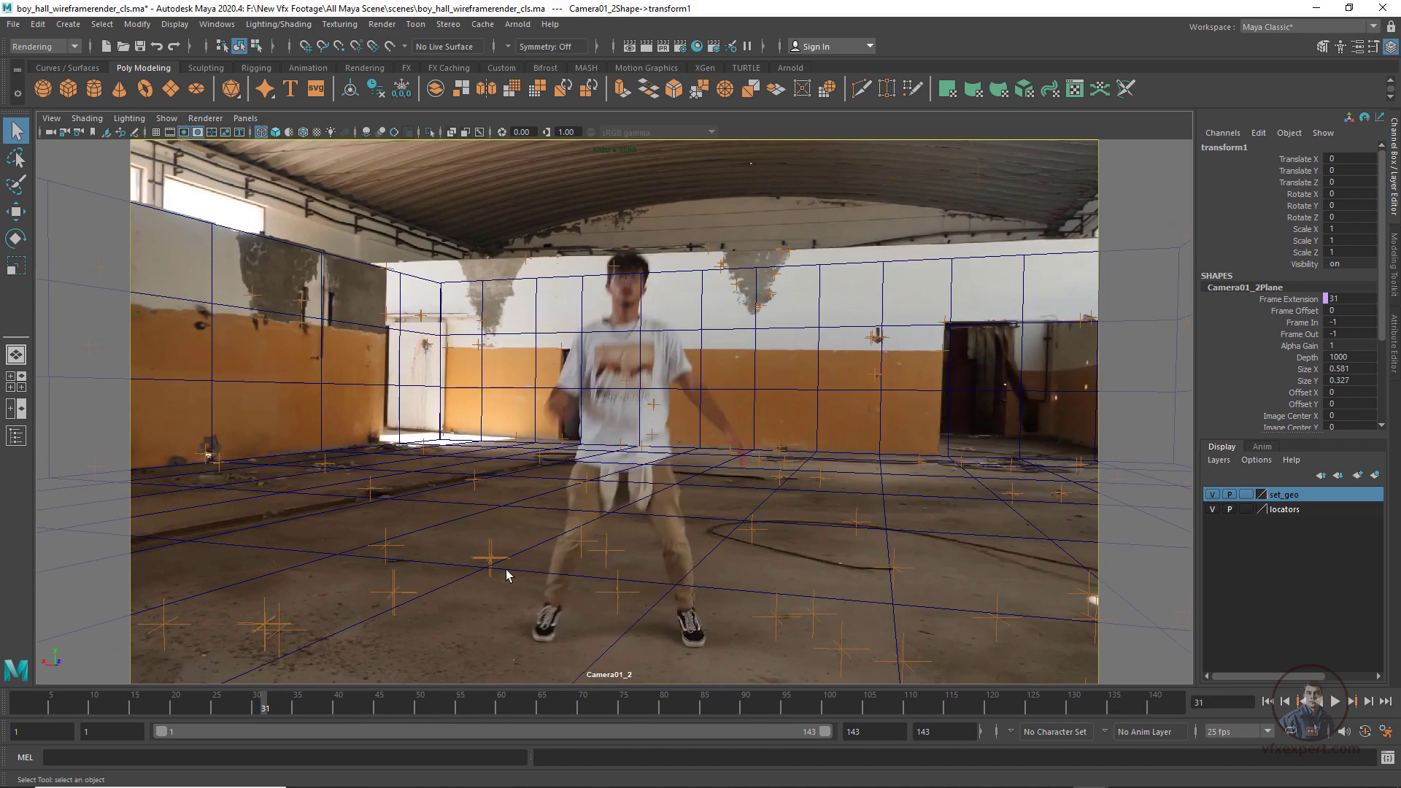
click(1213, 510)
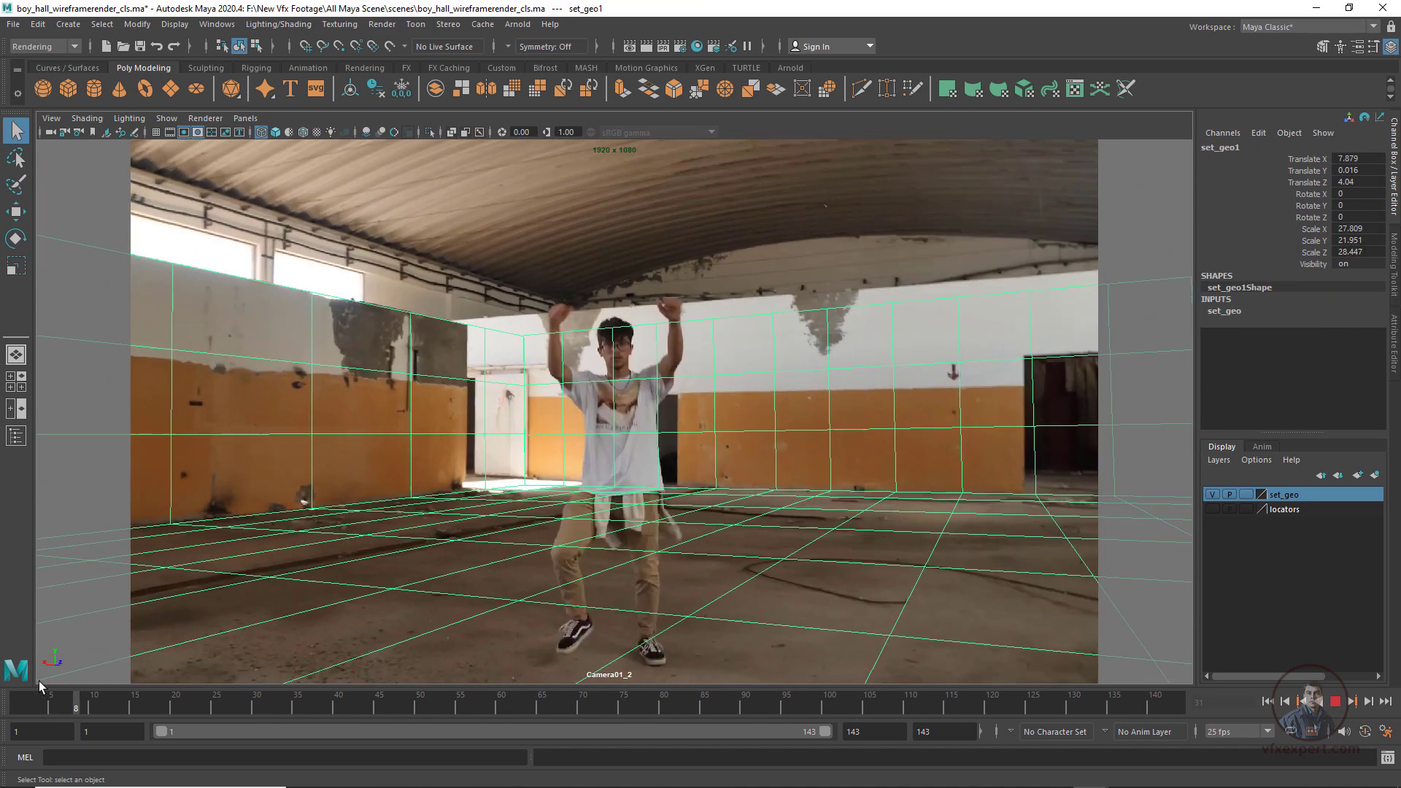
click(11, 698)
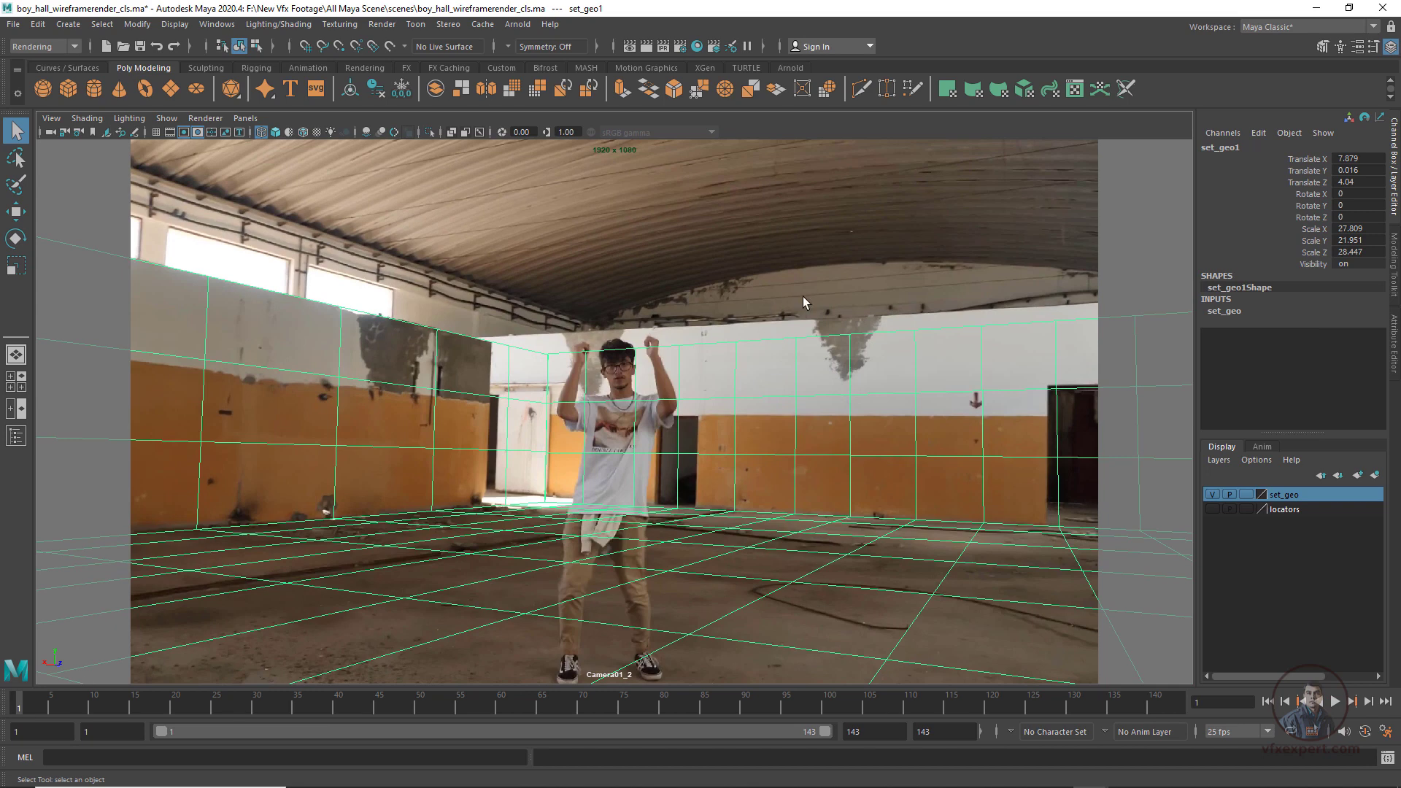
Step: Select the room geometry, switch the camera view to shaded display and go to frame 35
click(729, 268)
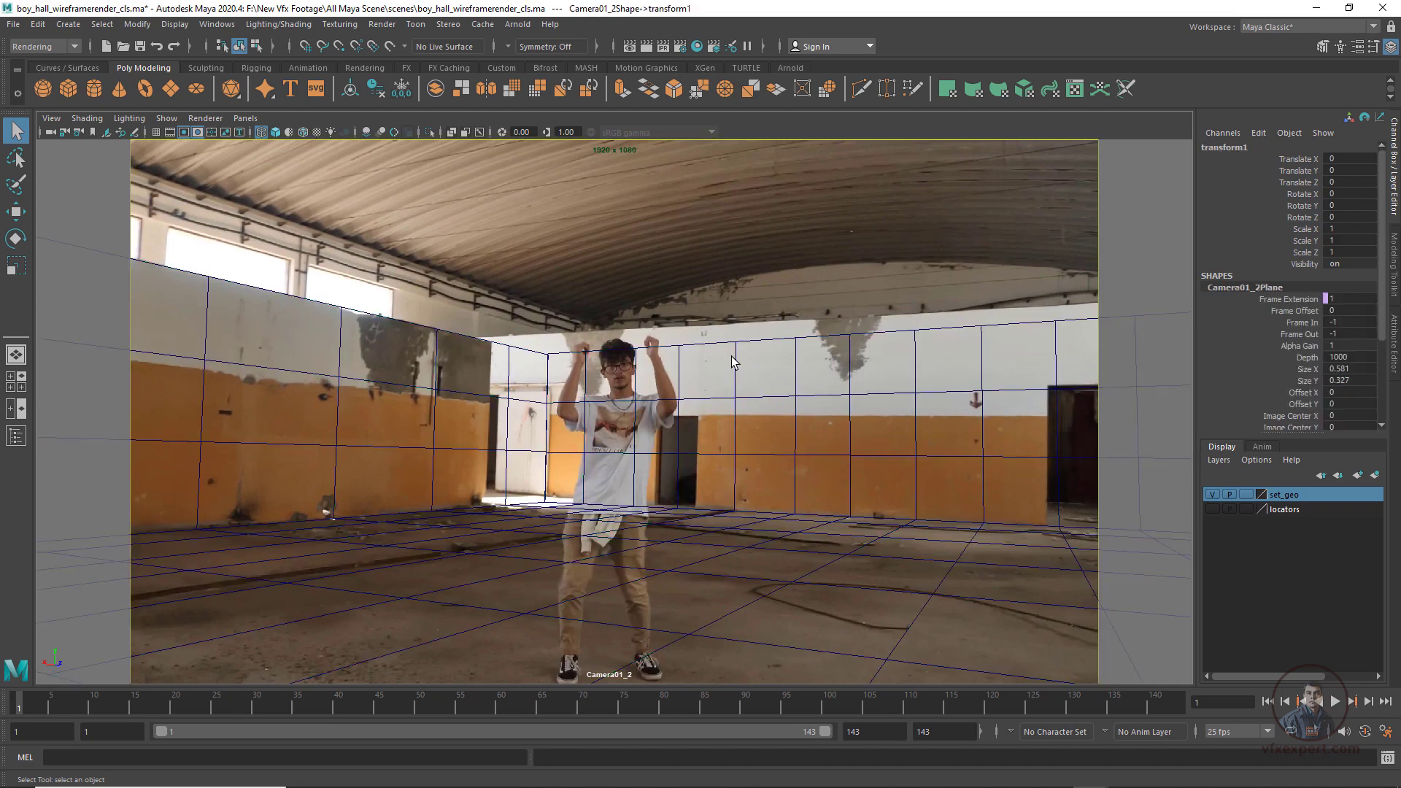
click(737, 424)
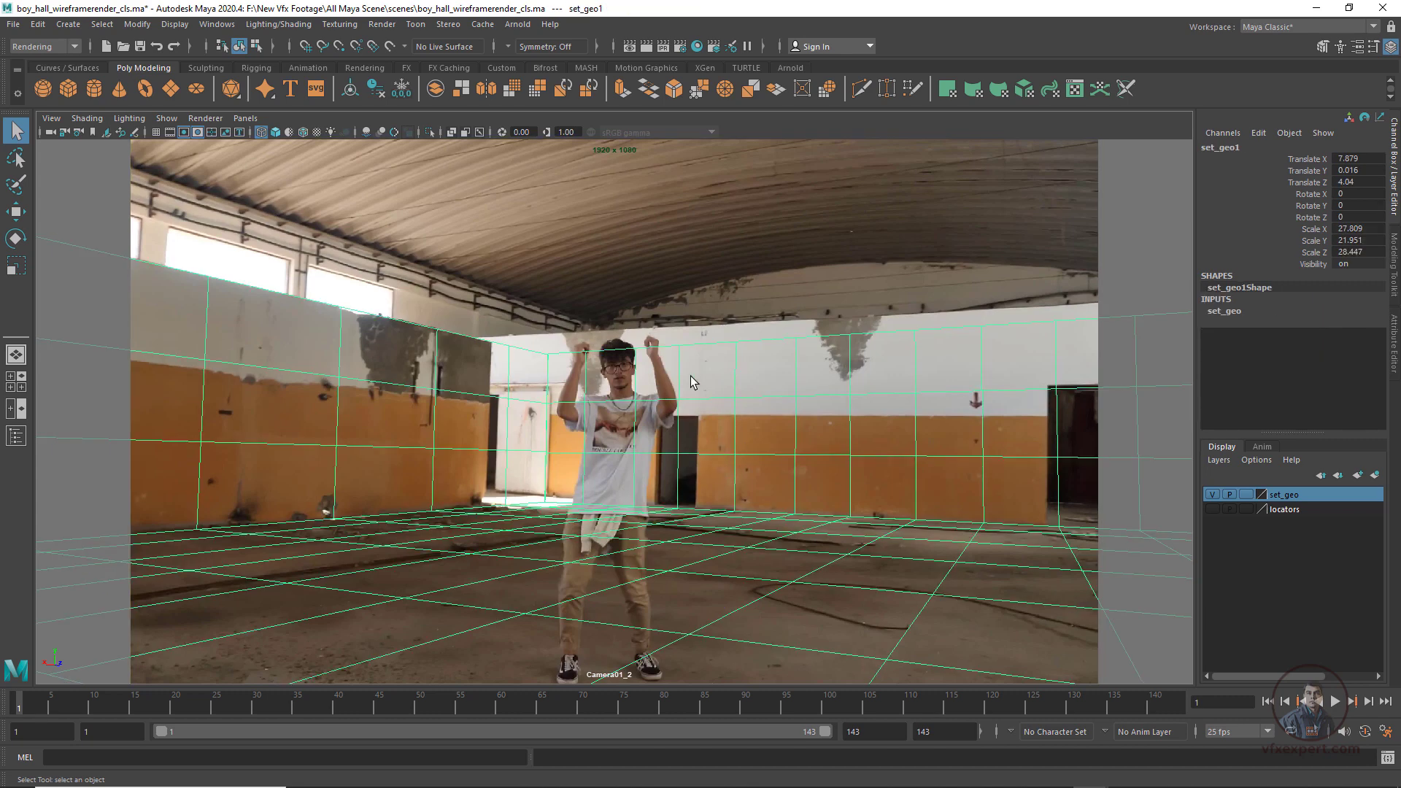
key(5)
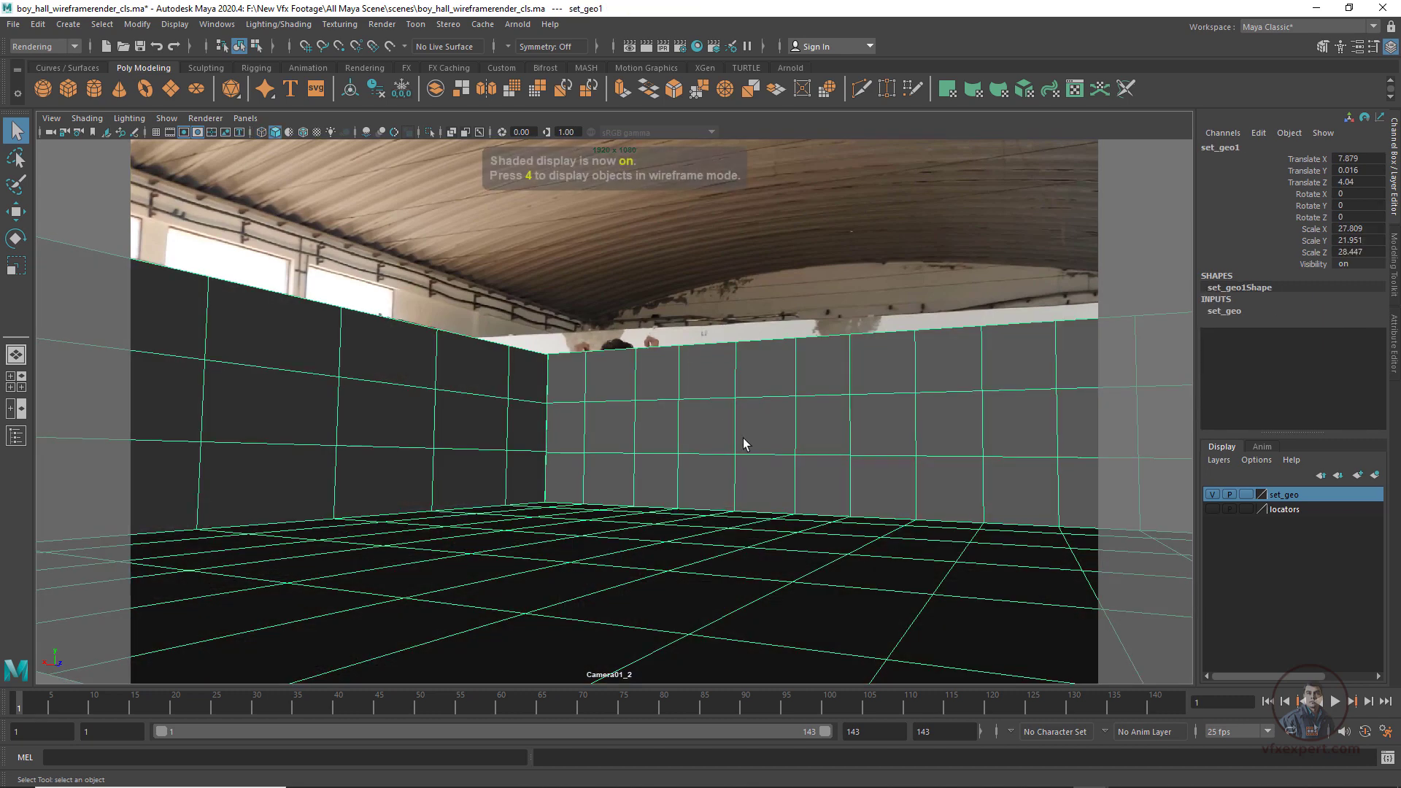
drag(126, 706, 296, 711)
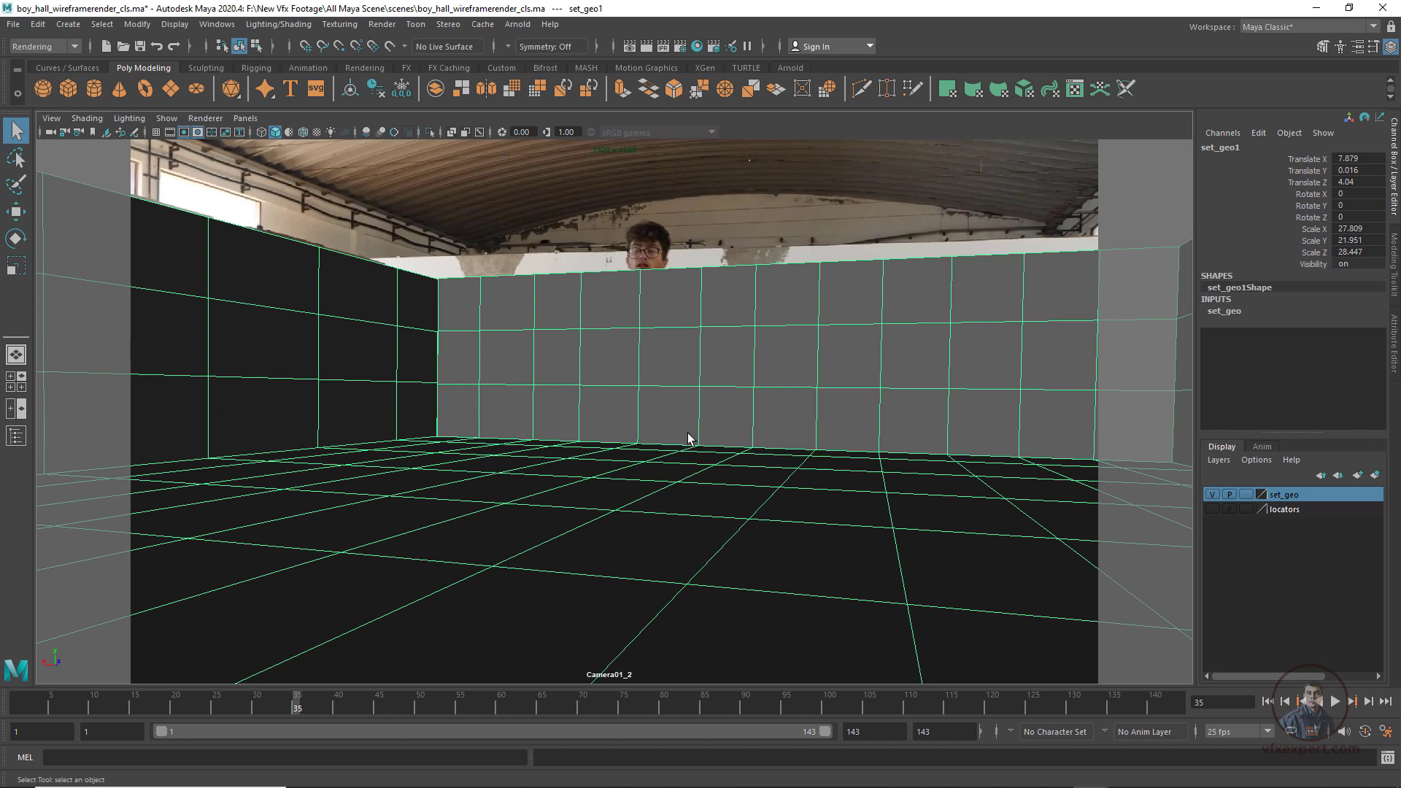
Step: Assign a new Arnold aiWireframe material to the room geometry and show the material's attributes
right_drag(663, 371, 660, 753)
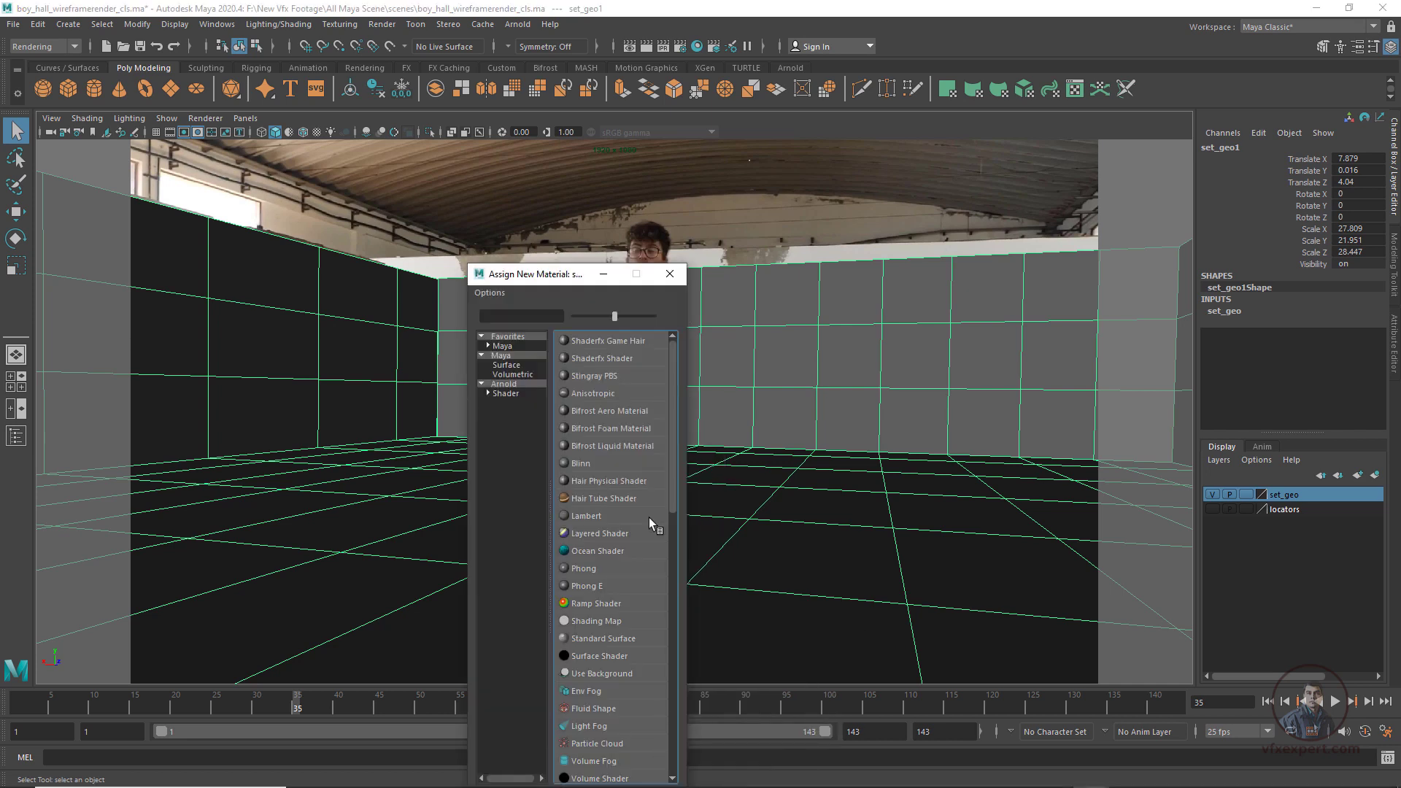
click(505, 392)
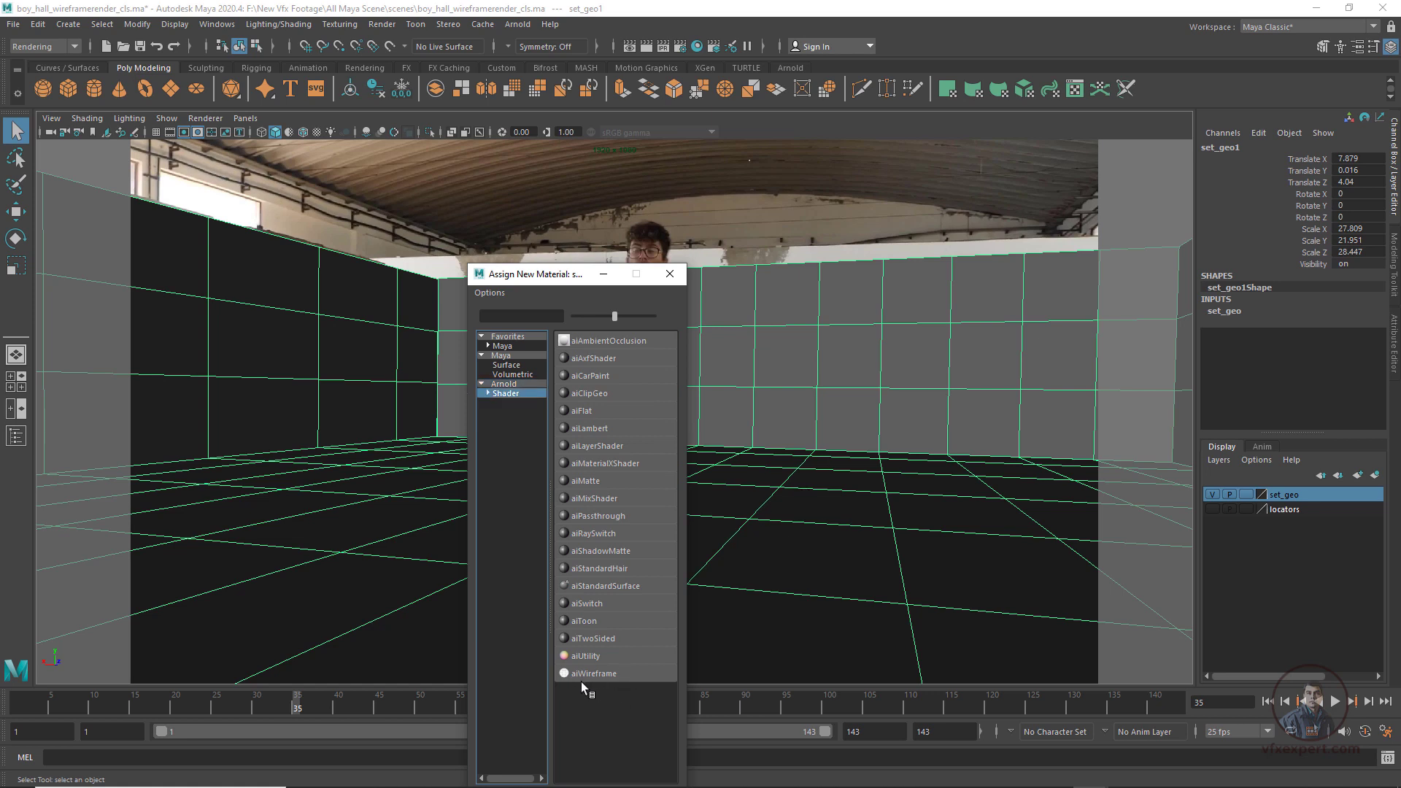
click(591, 674)
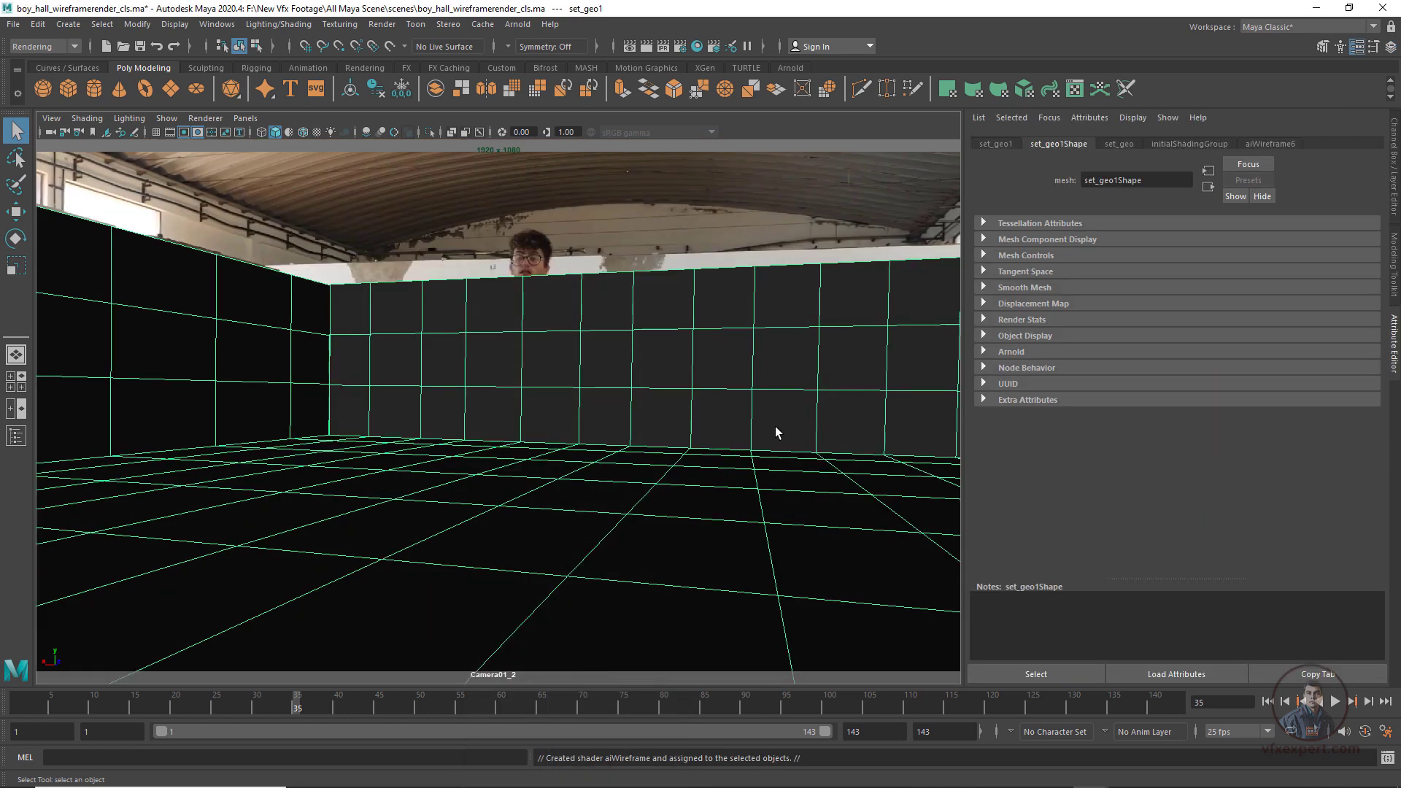
click(1268, 145)
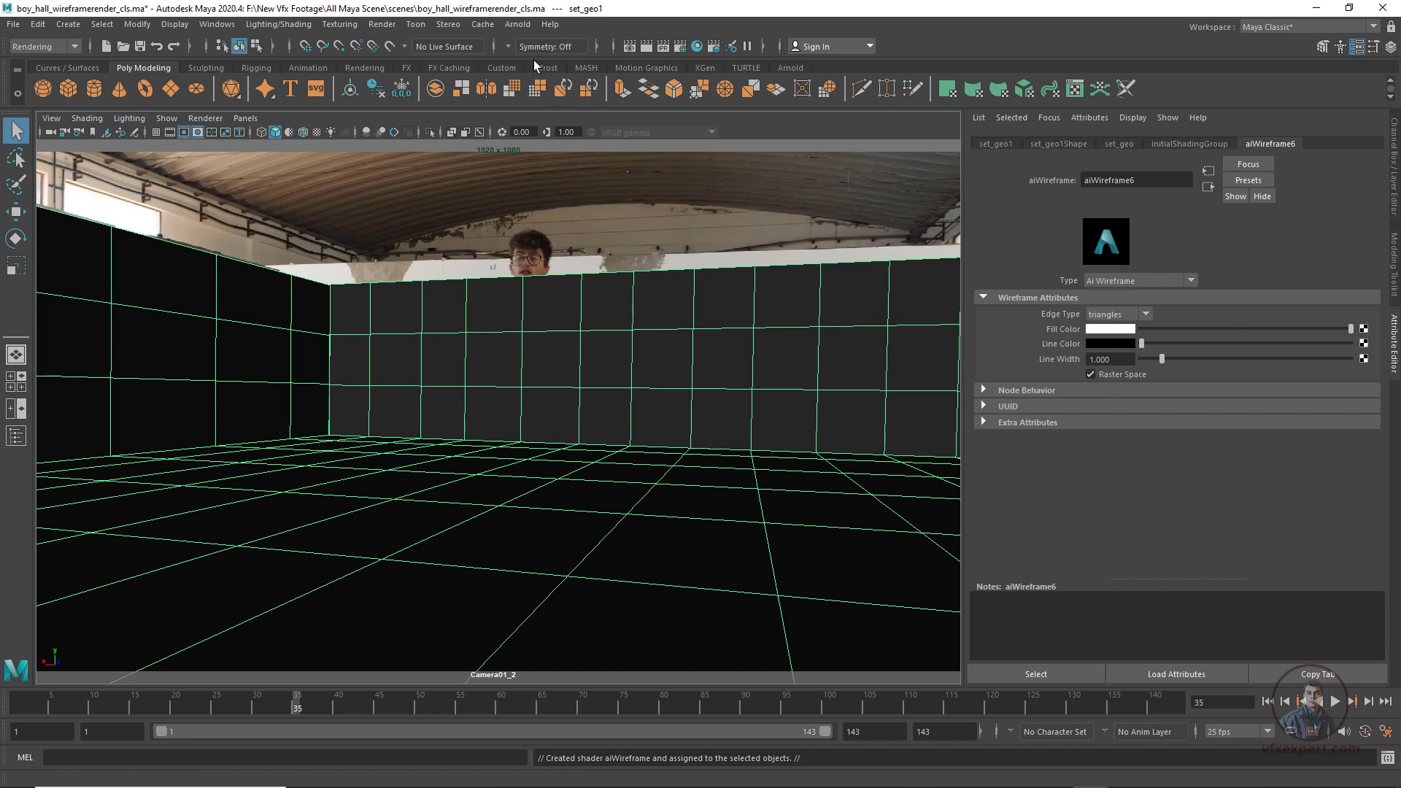
Step: Render the current frame in Arnold RenderView through Camera01_2 and look over the wireframe result
click(519, 27)
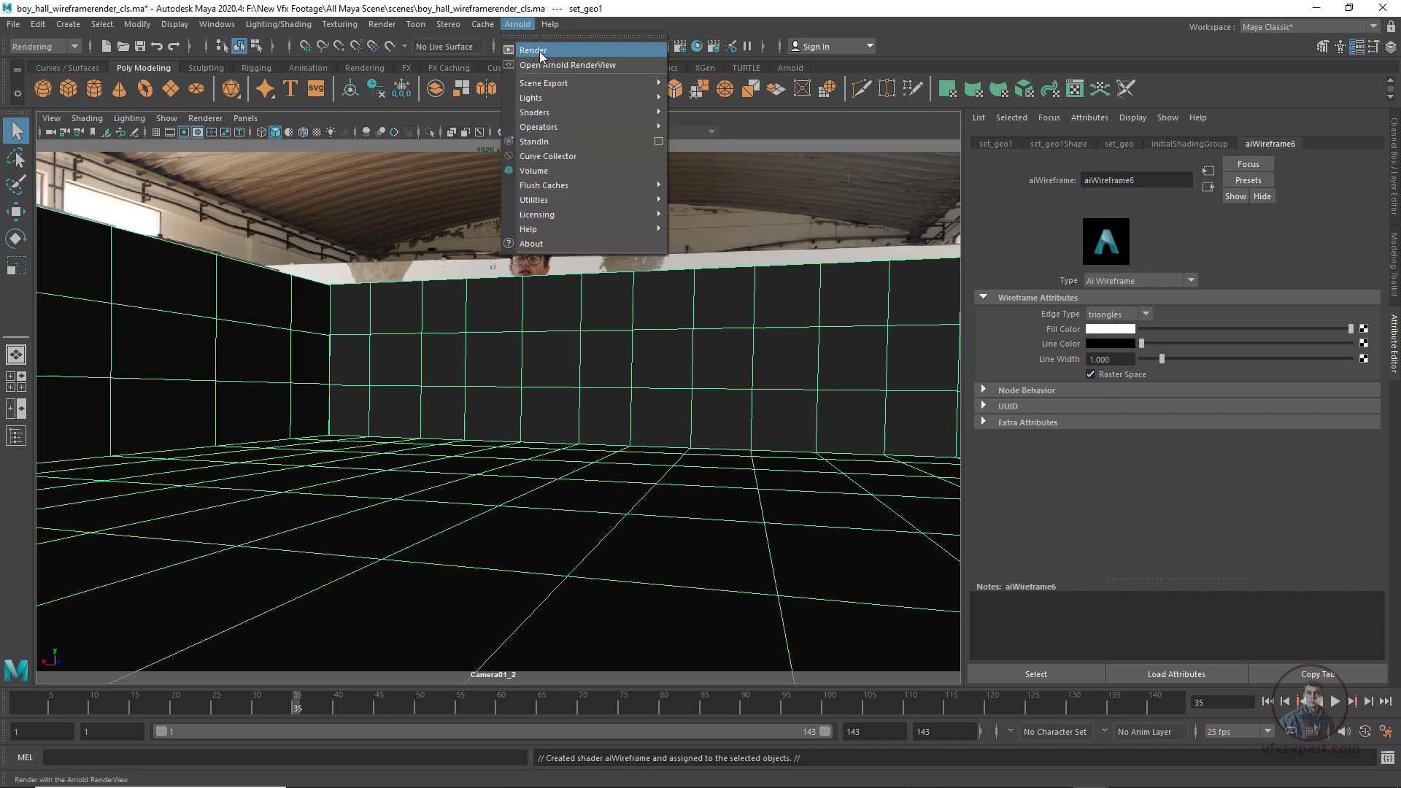
click(553, 53)
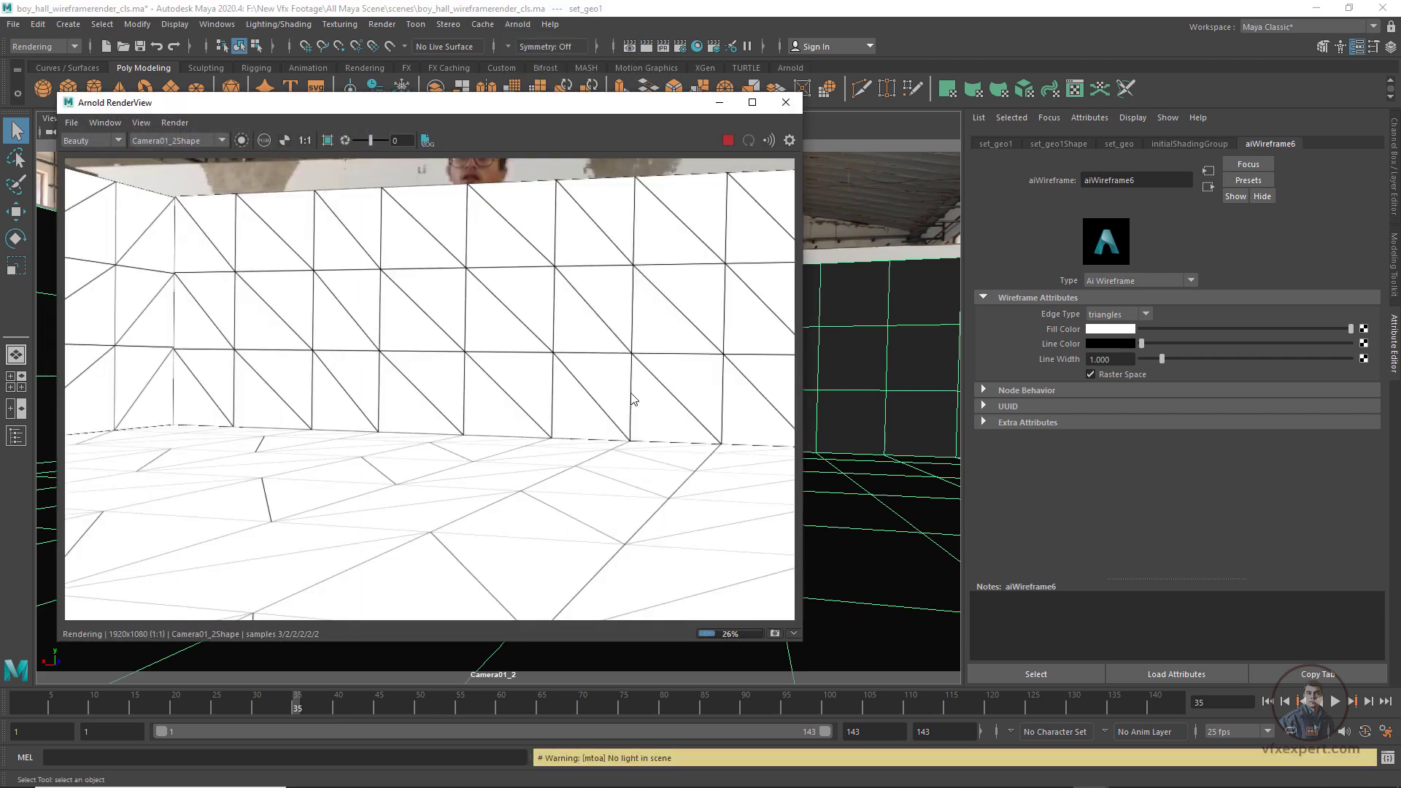
scroll(604, 356, down, 1)
drag(638, 108, 663, 111)
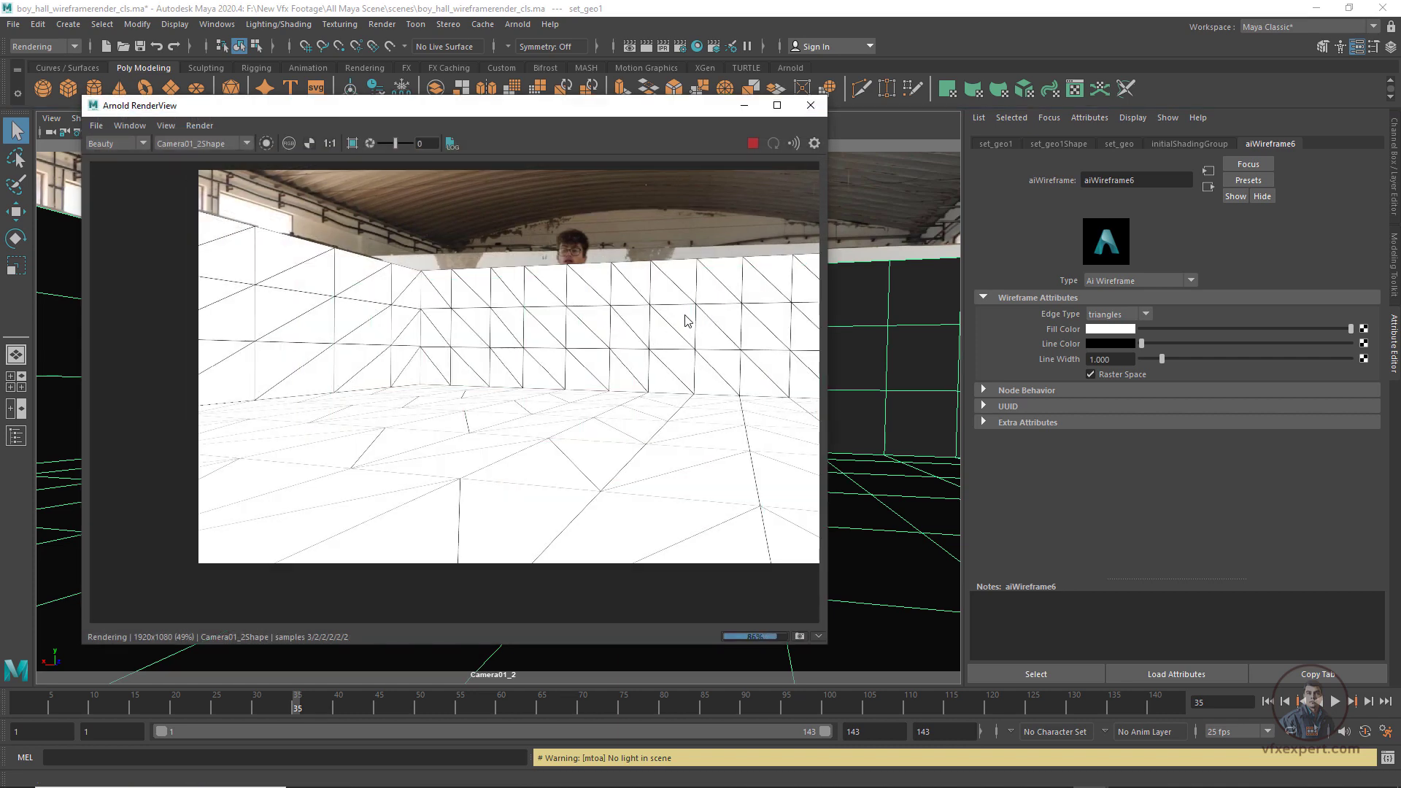
scroll(688, 314, up, 1)
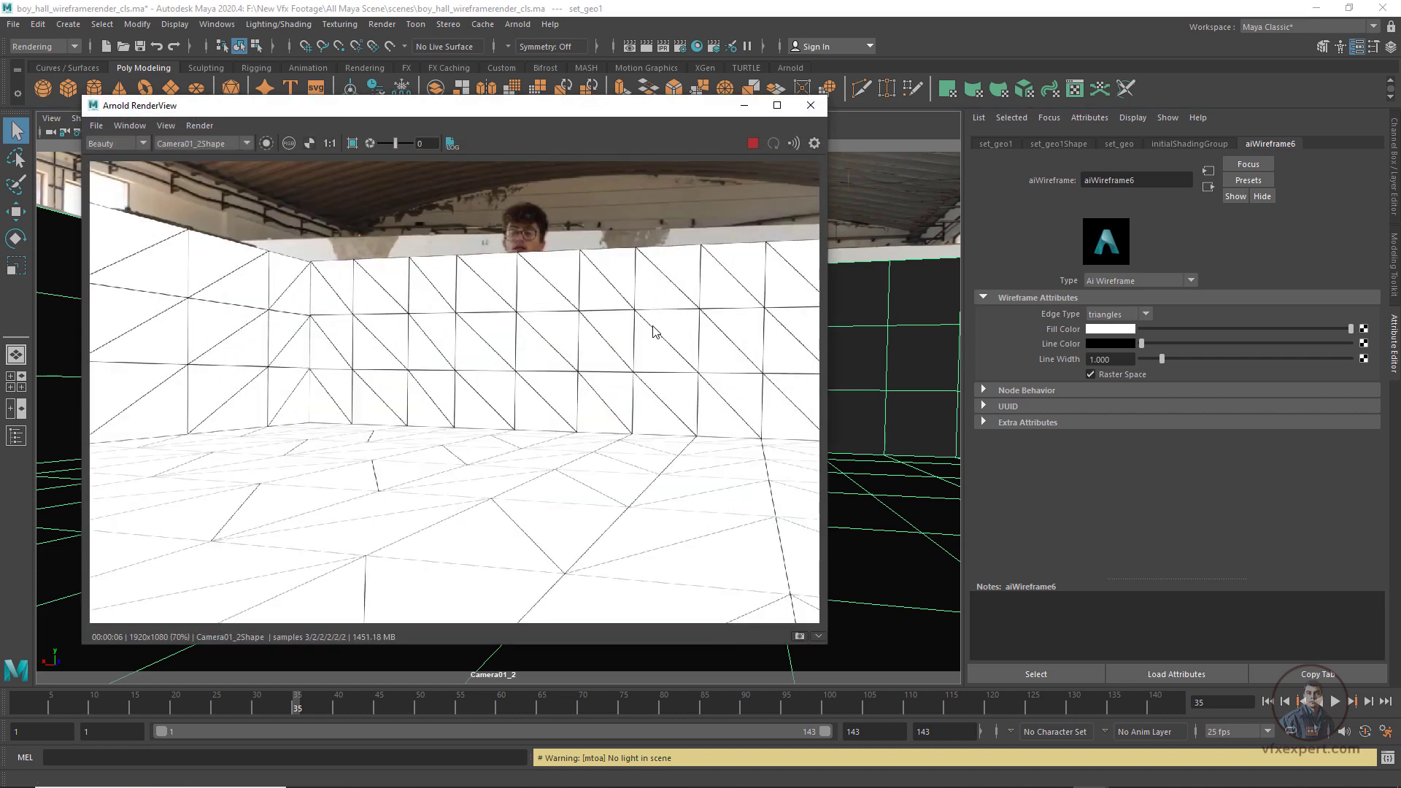
Step: Set the wireframe material's edge type to polygons and its fill color to black
click(923, 350)
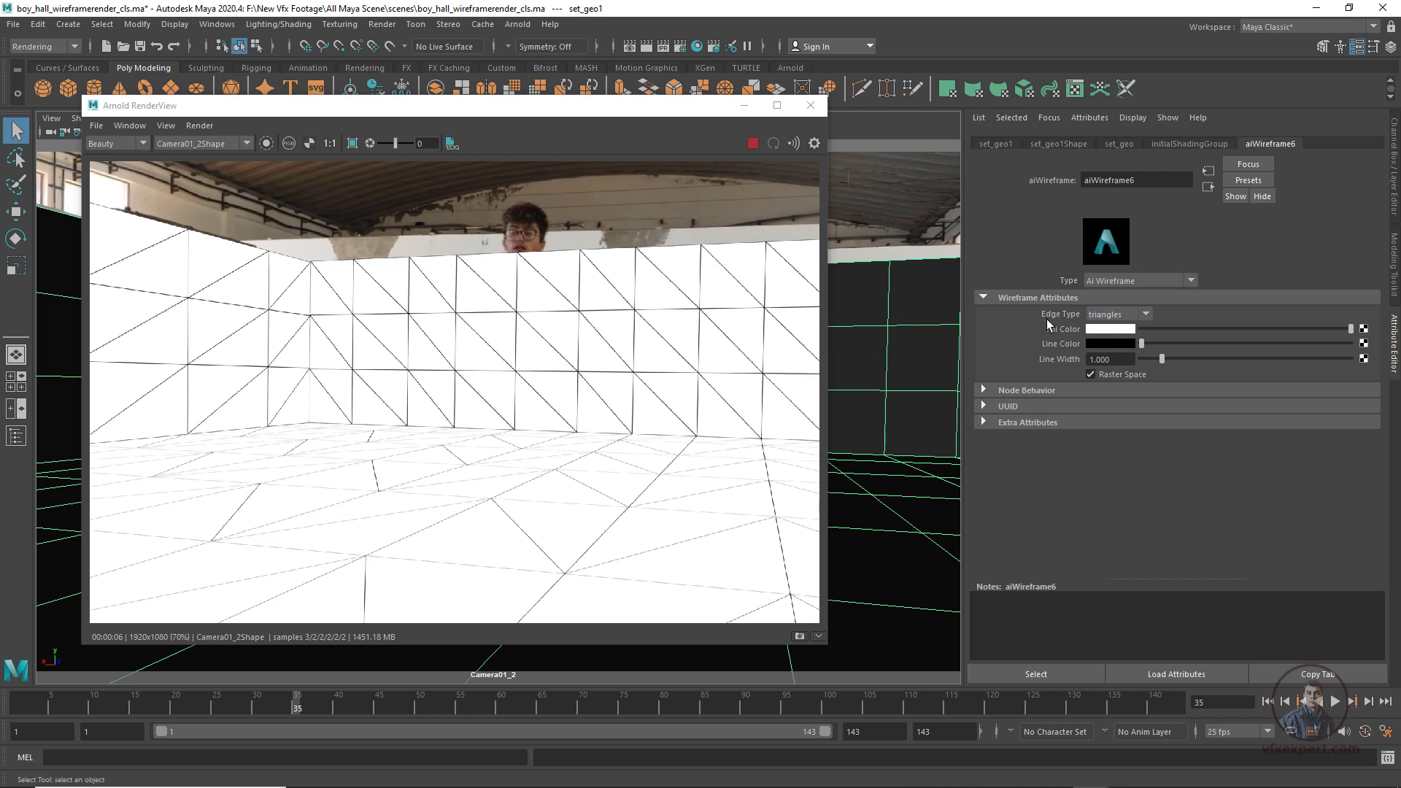
click(1144, 315)
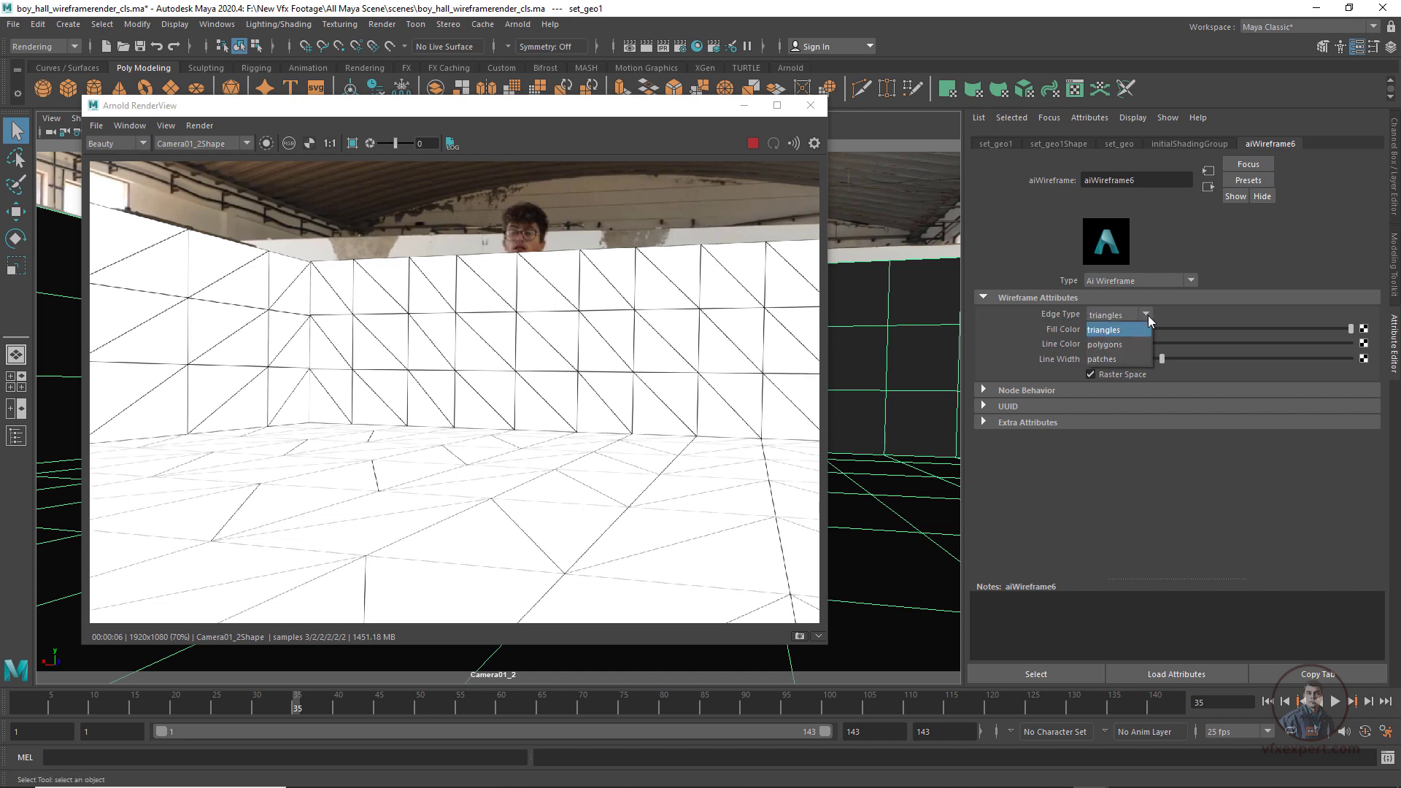
click(1118, 345)
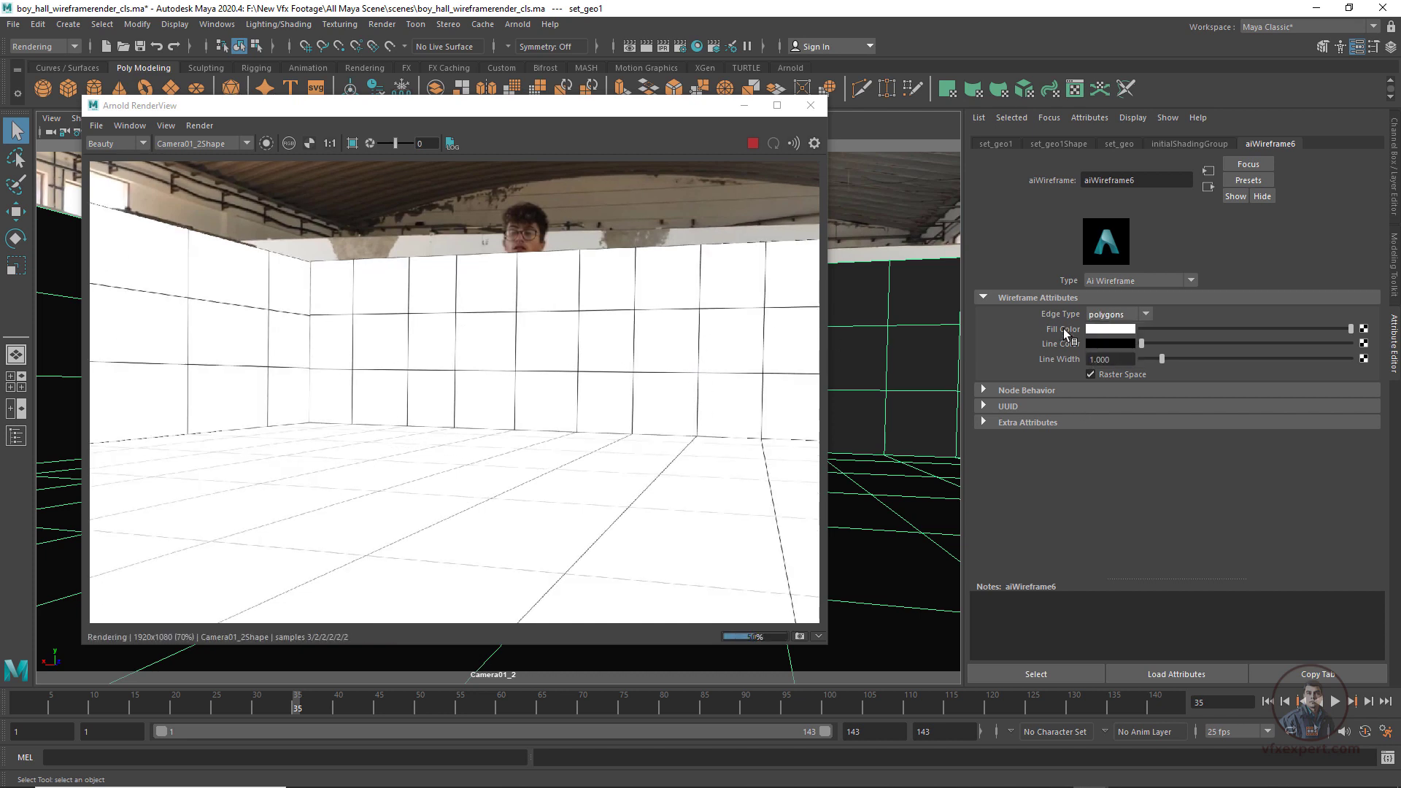
click(1110, 329)
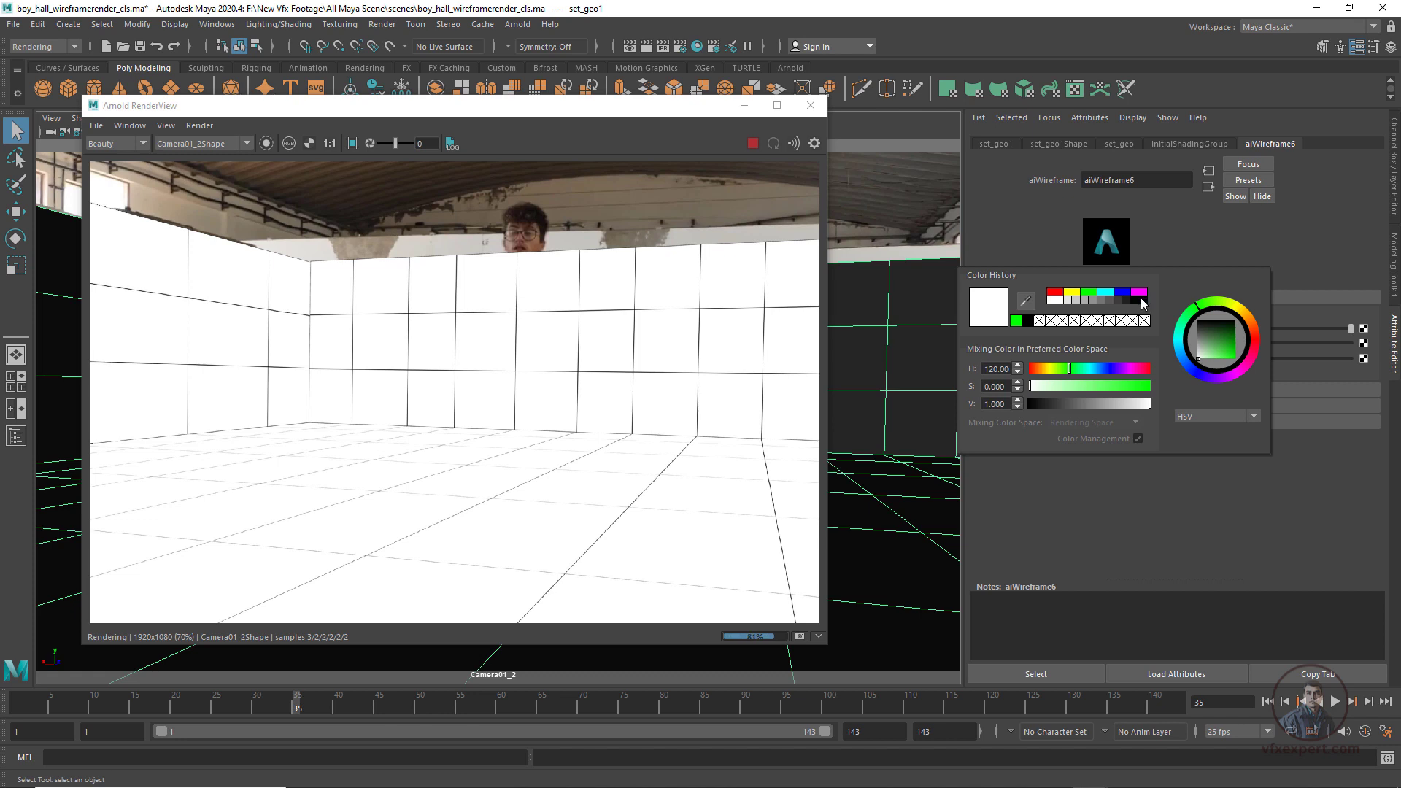
click(1141, 300)
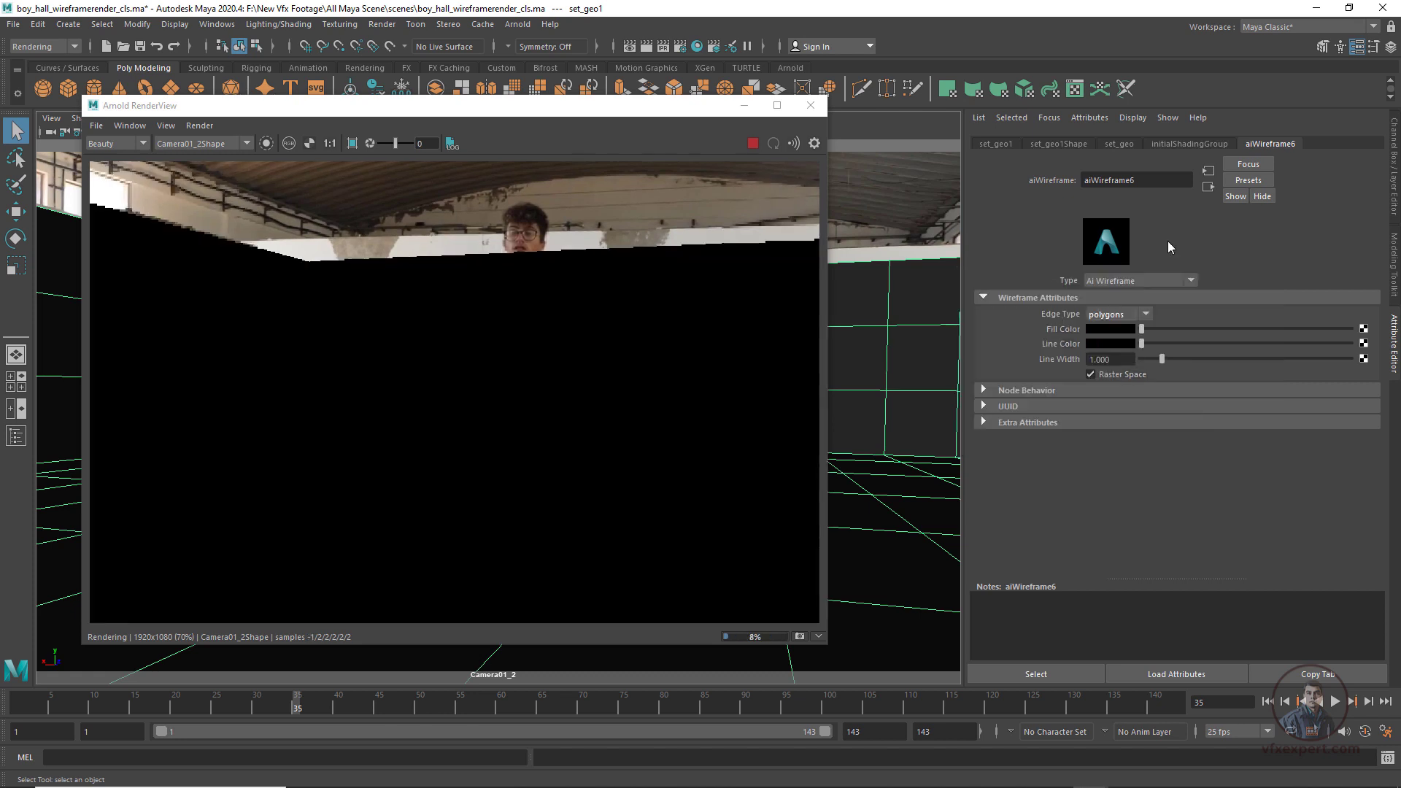
Step: Set the wireframe material's line color to green and its line width to 2
click(1108, 344)
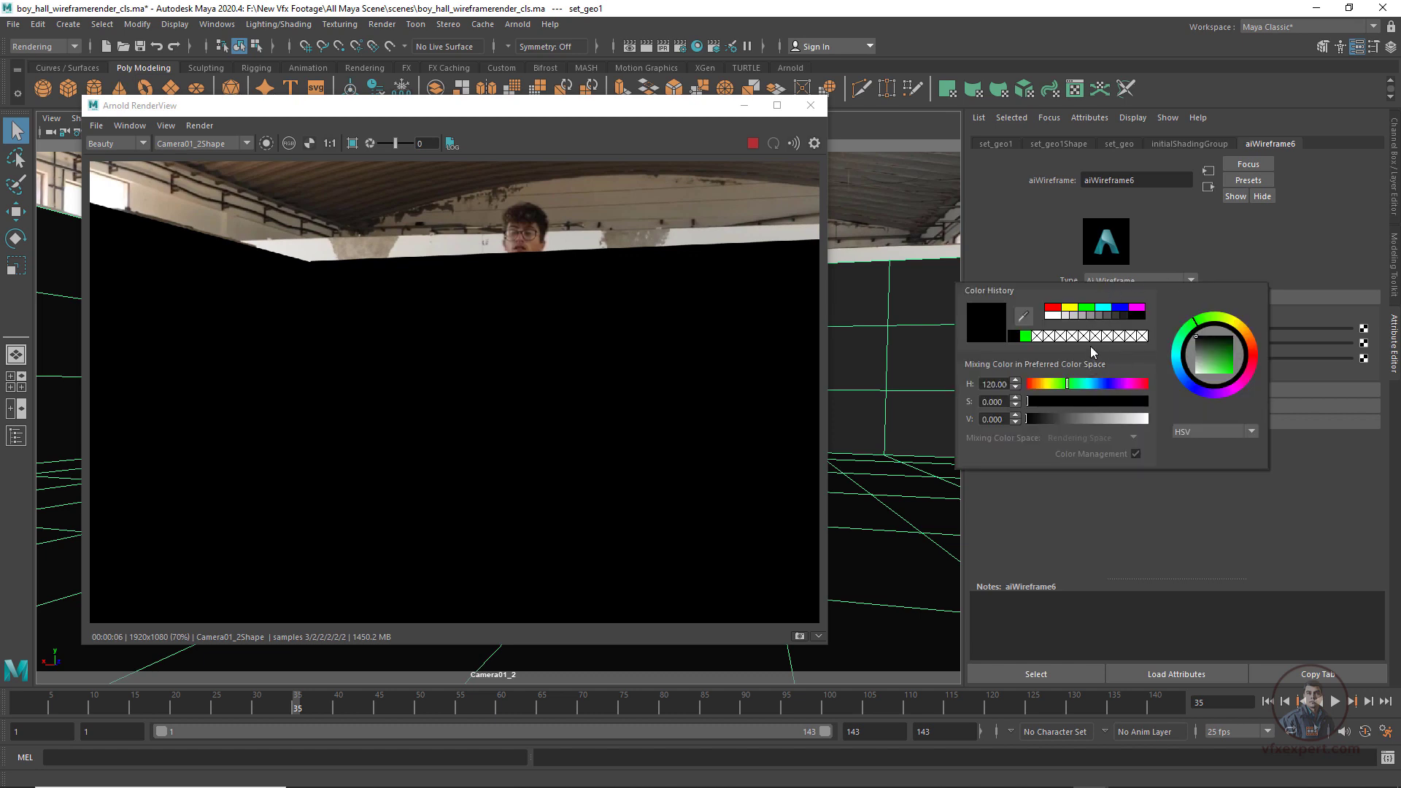
click(1089, 309)
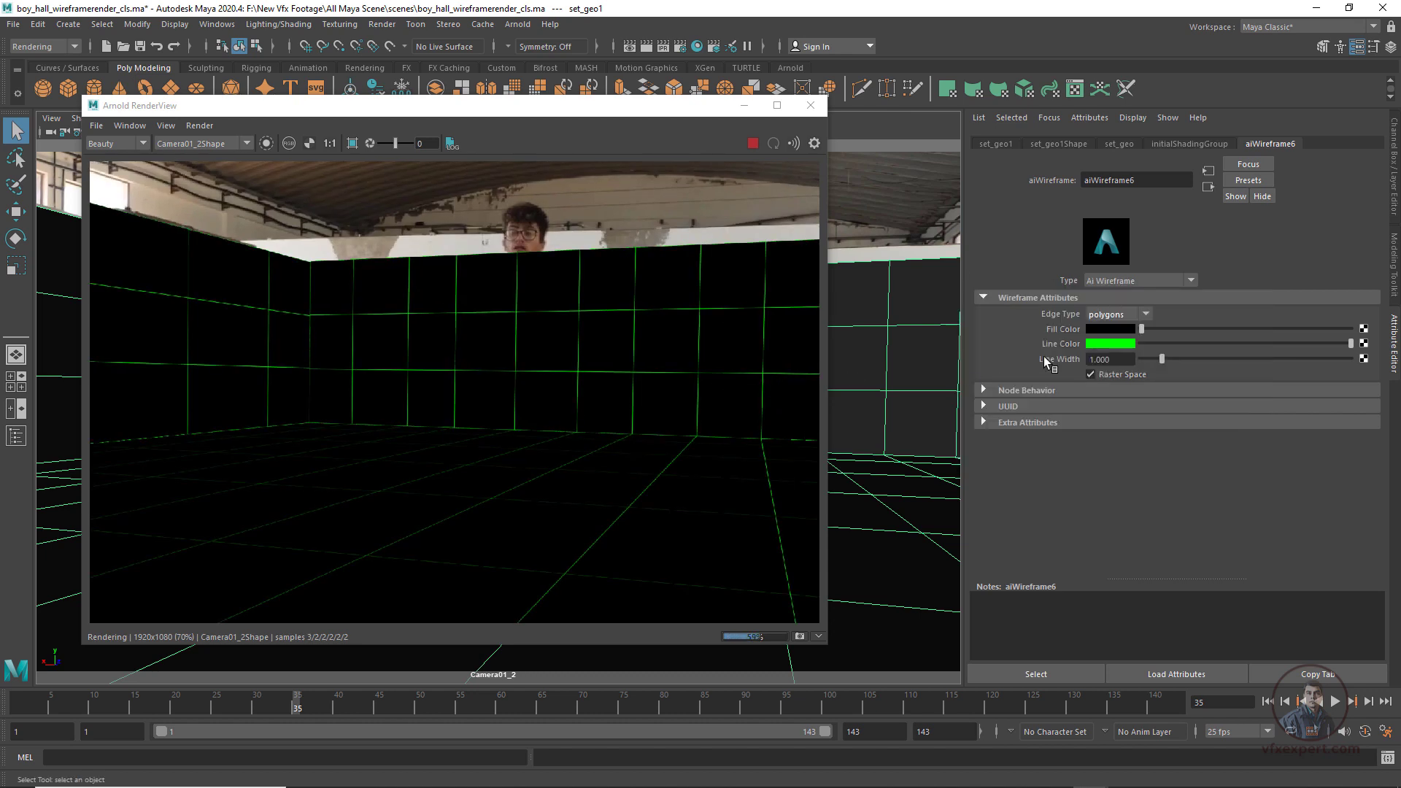
click(1110, 359)
drag(1087, 360, 1048, 387)
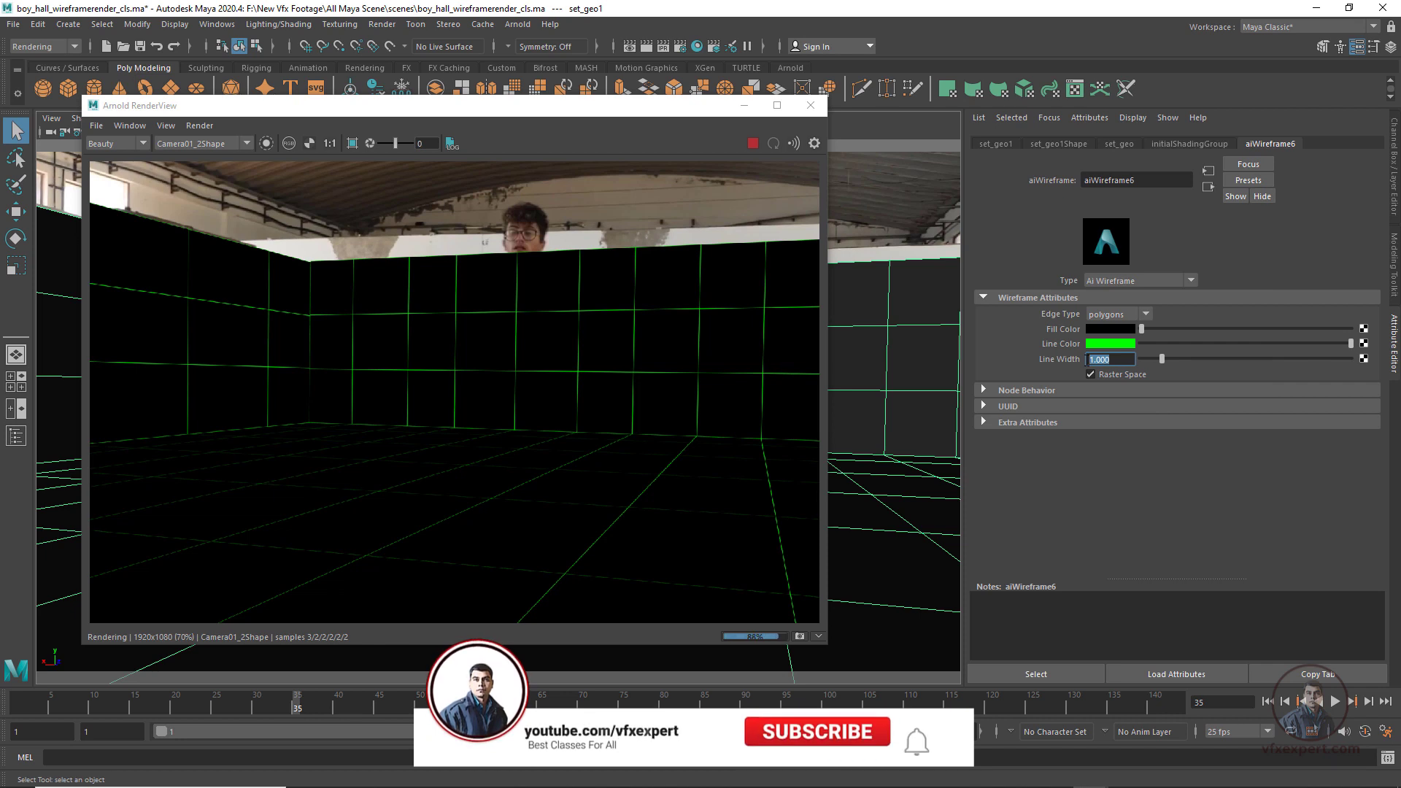
text(2)
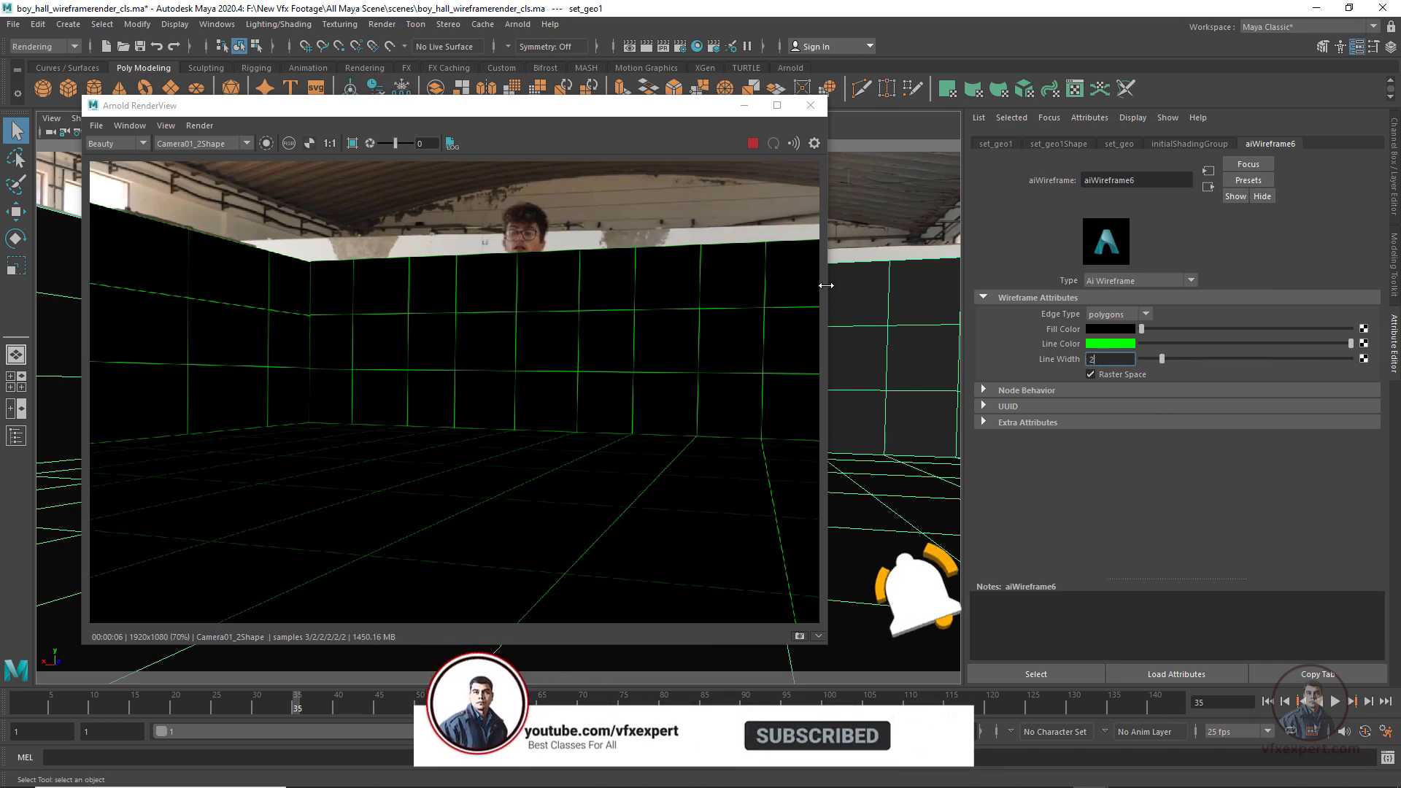
click(782, 273)
Step: Examine the thickness of the wireframe lines in the Arnold render up close and overall, and minimize the render window
scroll(685, 367, up, 2)
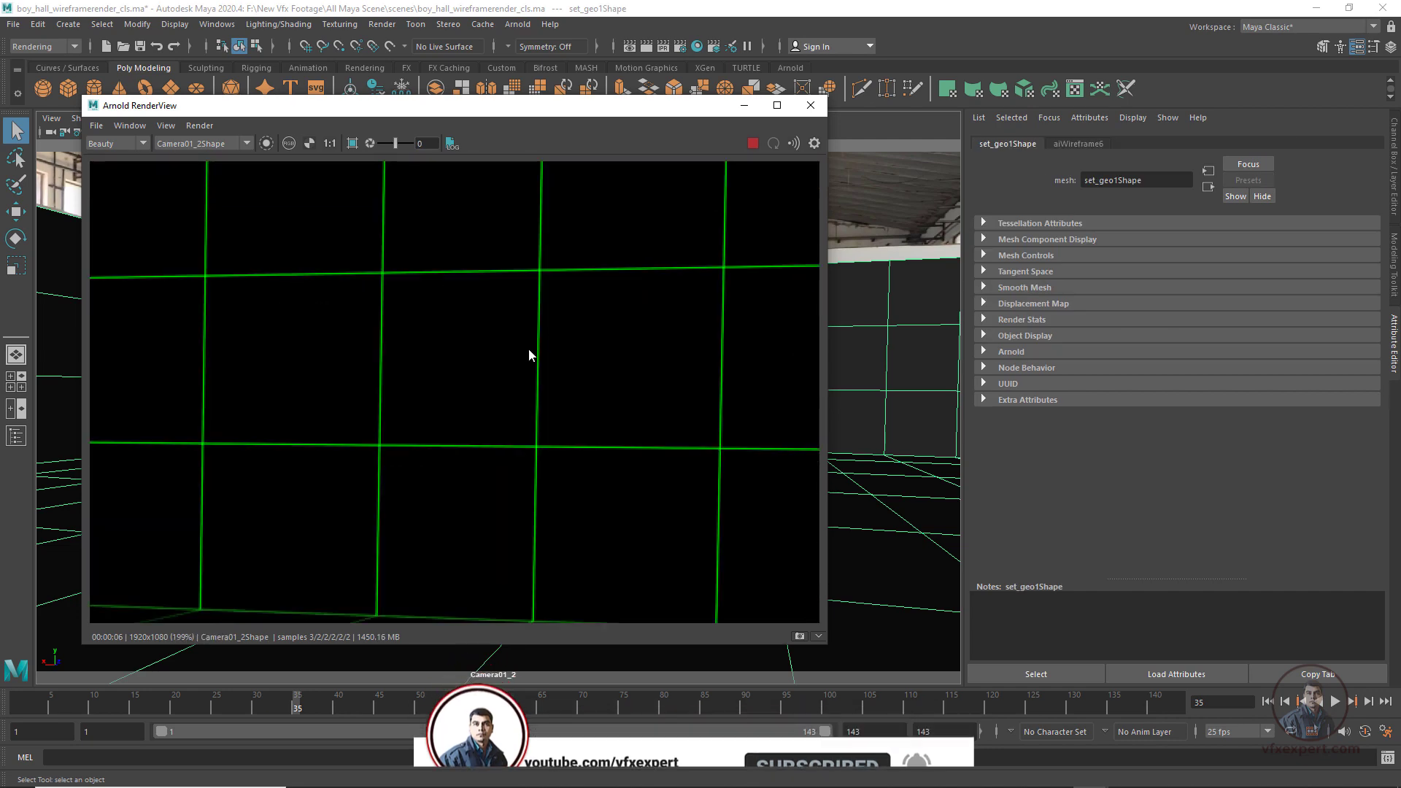
scroll(561, 436, down, 1)
scroll(562, 434, down, 1)
scroll(576, 334, up, 1)
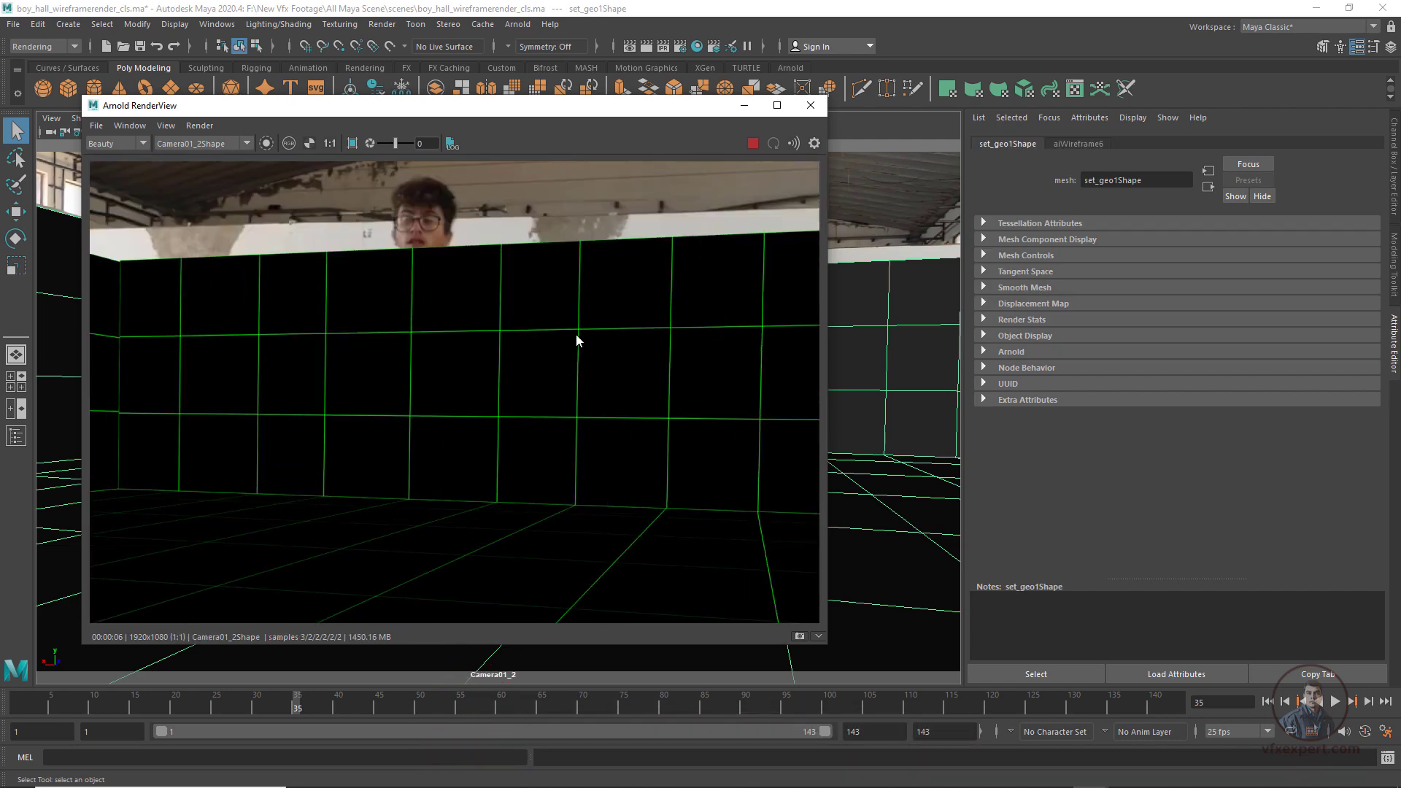
scroll(646, 506, down, 1)
scroll(625, 463, down, 1)
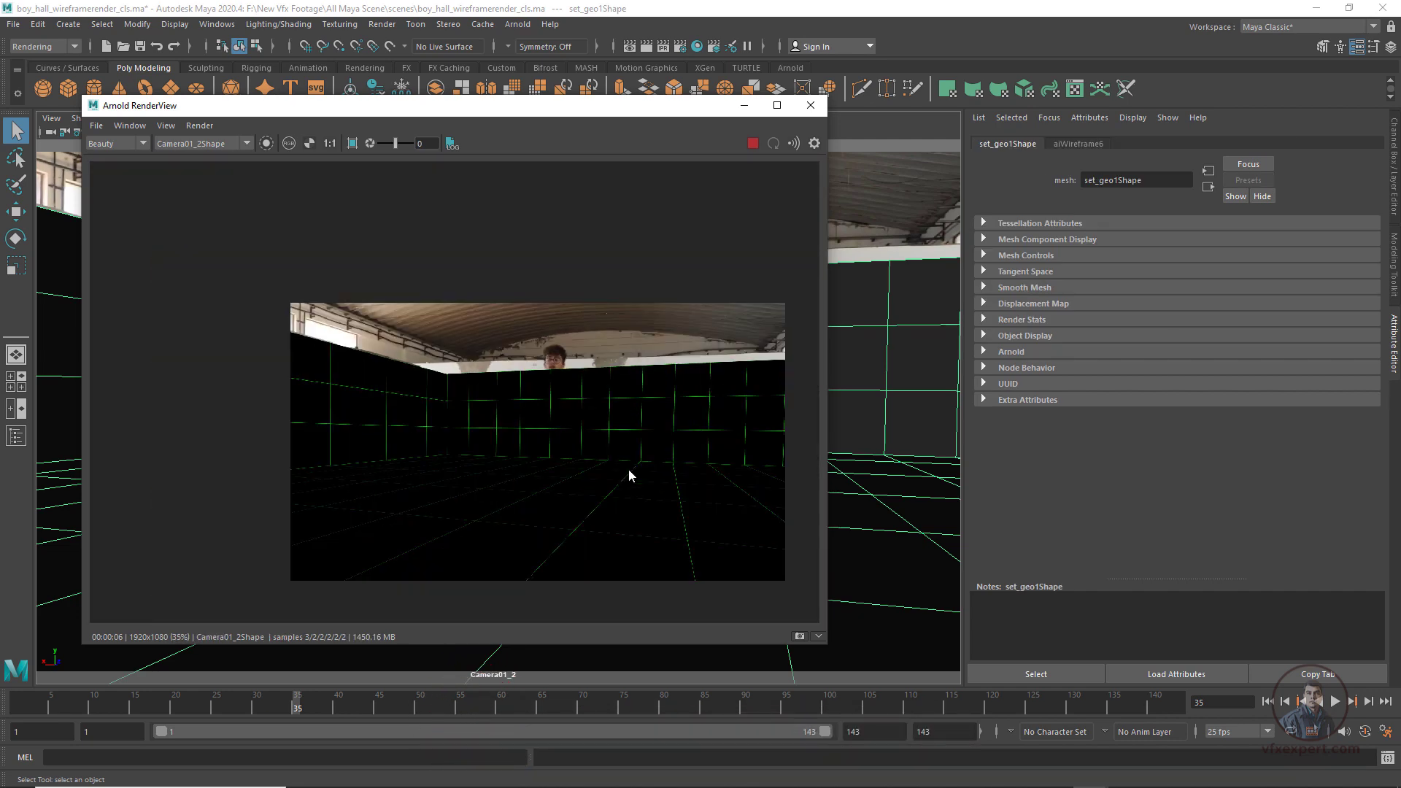
scroll(664, 387, up, 1)
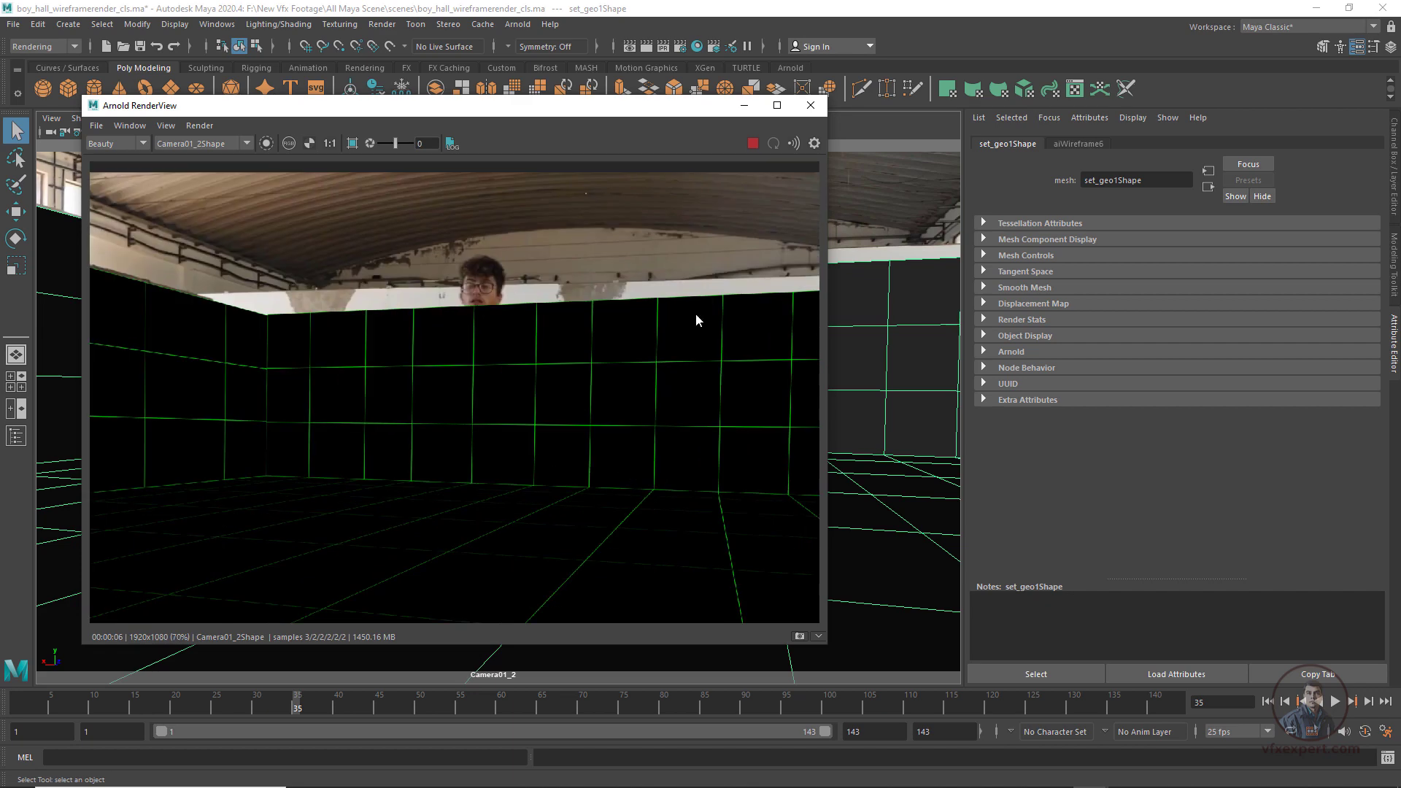
click(744, 106)
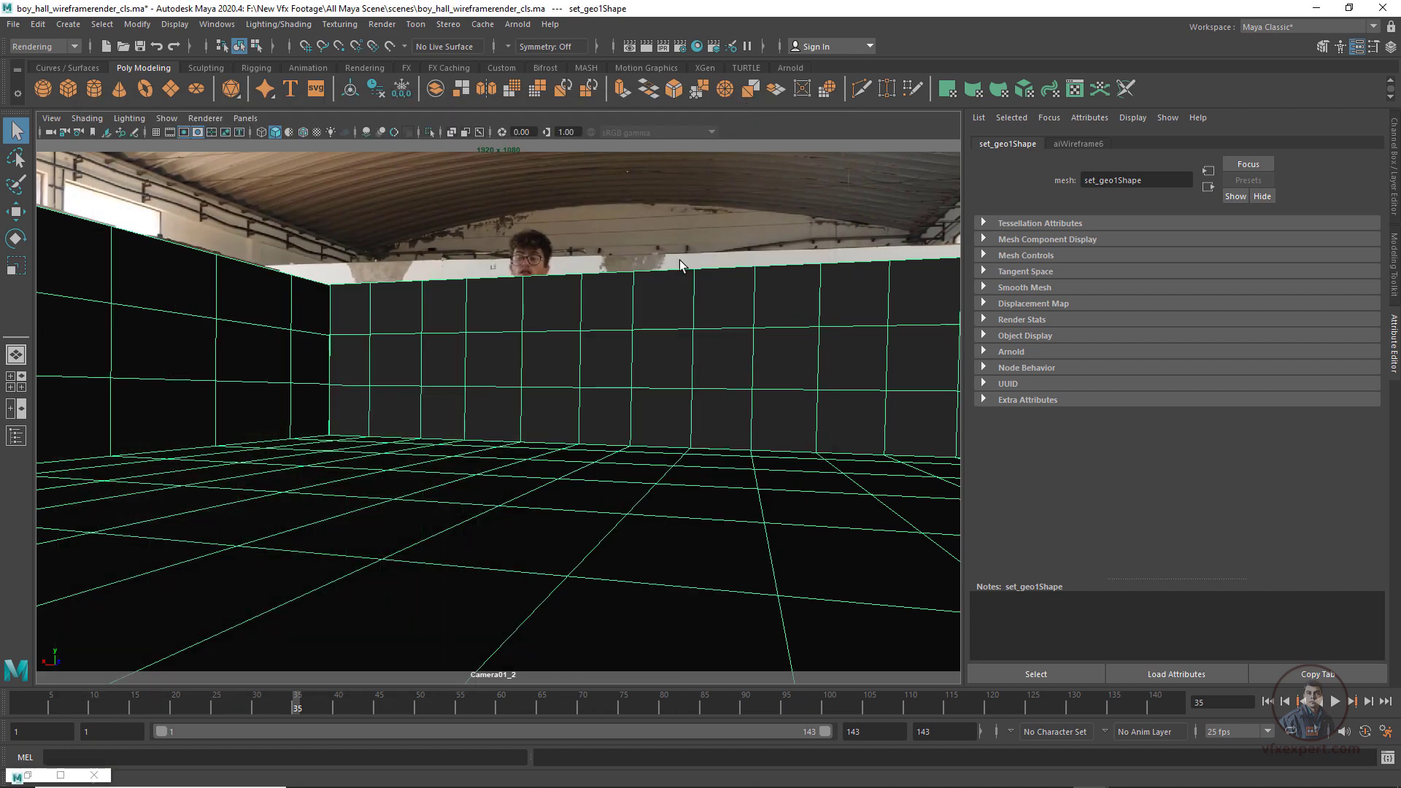
Step: Configure the render settings to use Arnold Renderer with png image output and name.#.ext frame naming
click(681, 50)
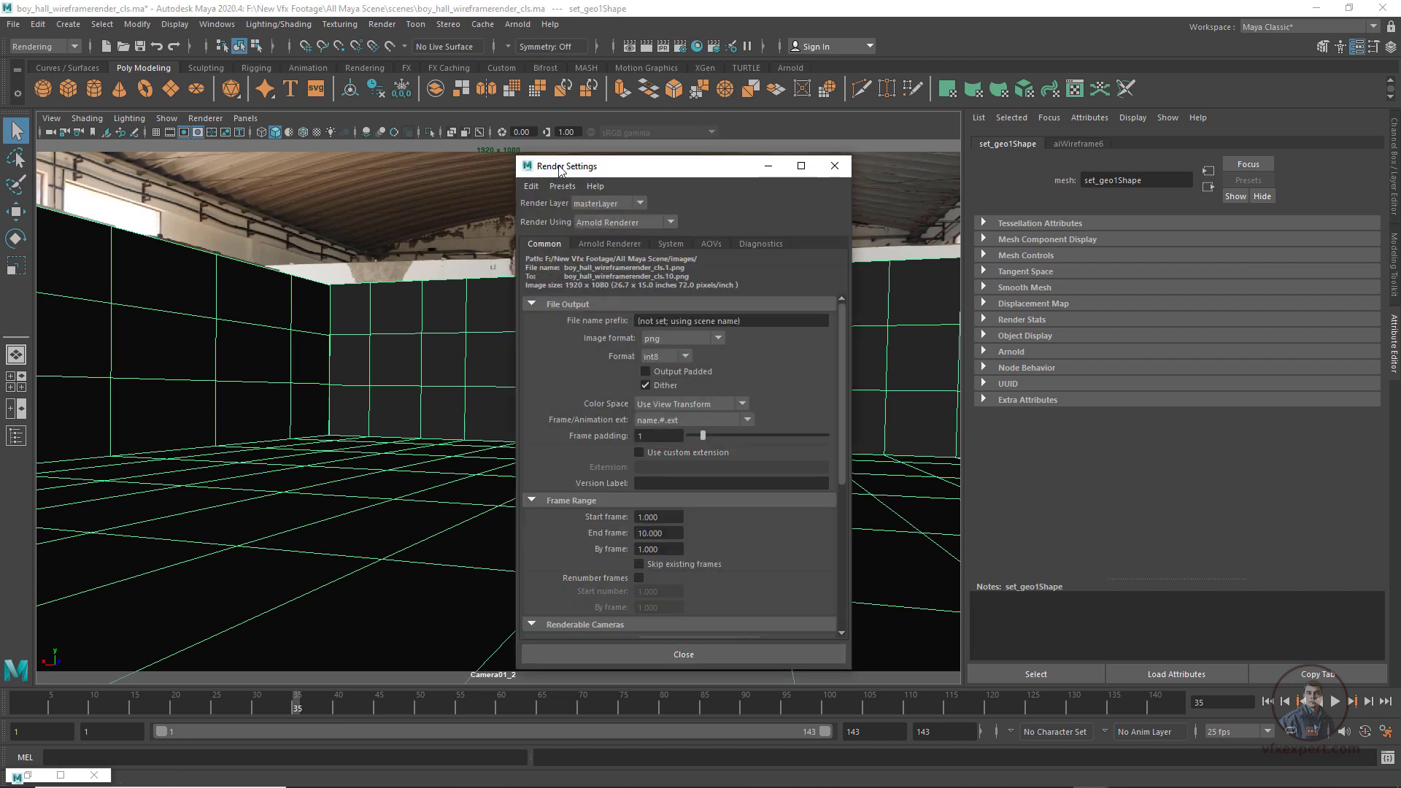
click(611, 222)
click(596, 278)
click(687, 339)
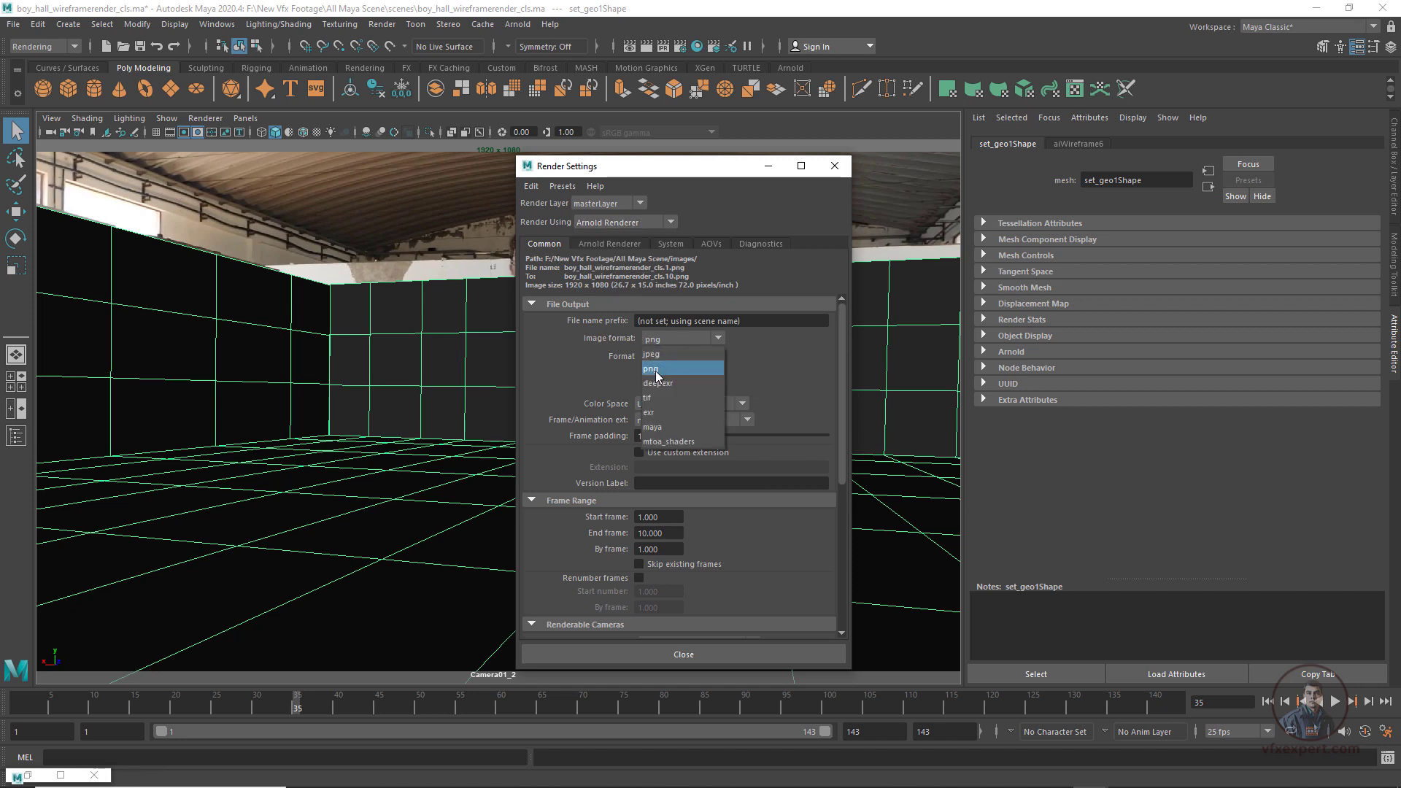
click(658, 370)
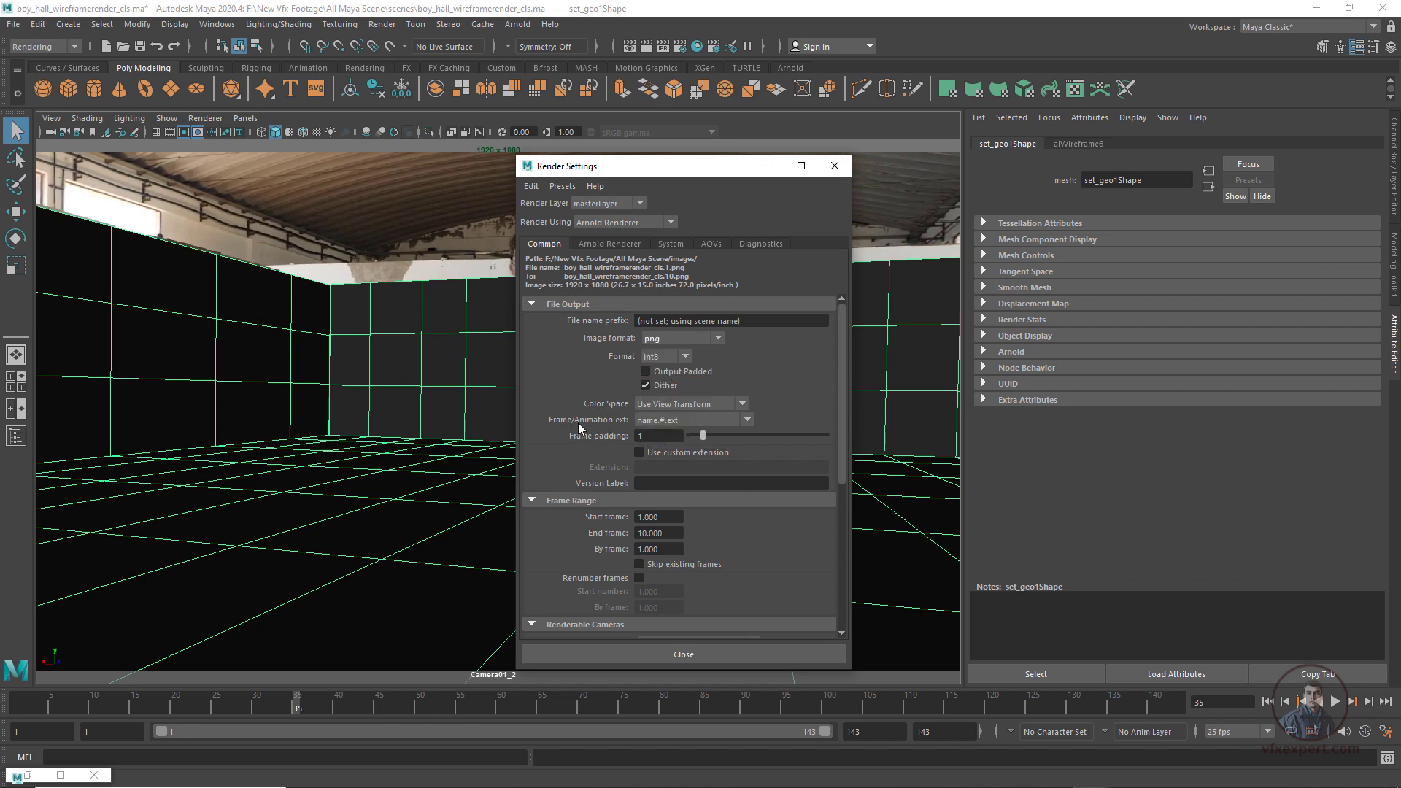
click(691, 421)
click(671, 465)
Step: Set the render frame range to start at frame 1 and end at frame 143
double_click(640, 516)
key(Tab)
text(143)
key(Return)
Step: Set Camera01_2 as the renderable camera in the render settings
drag(843, 475, 833, 554)
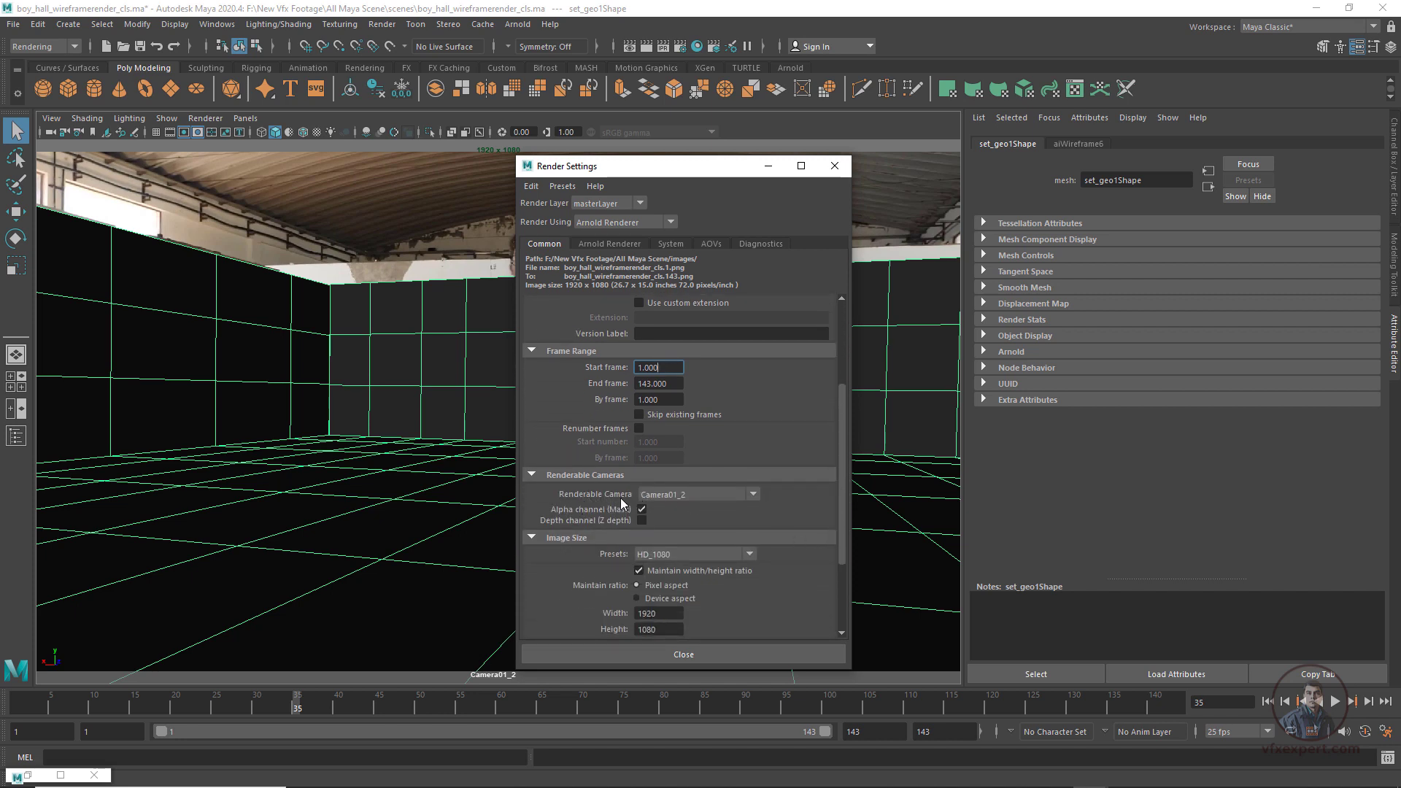
click(715, 497)
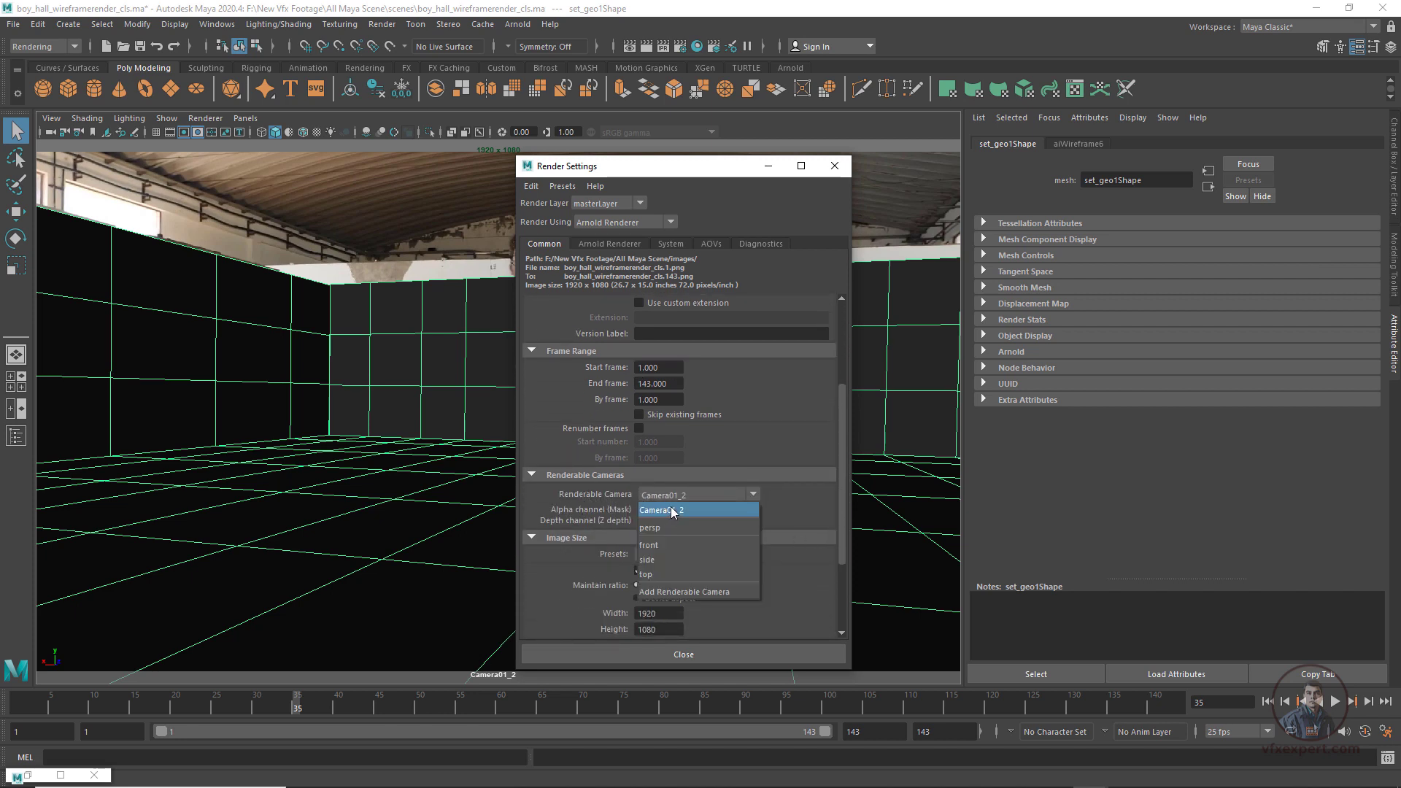
click(686, 510)
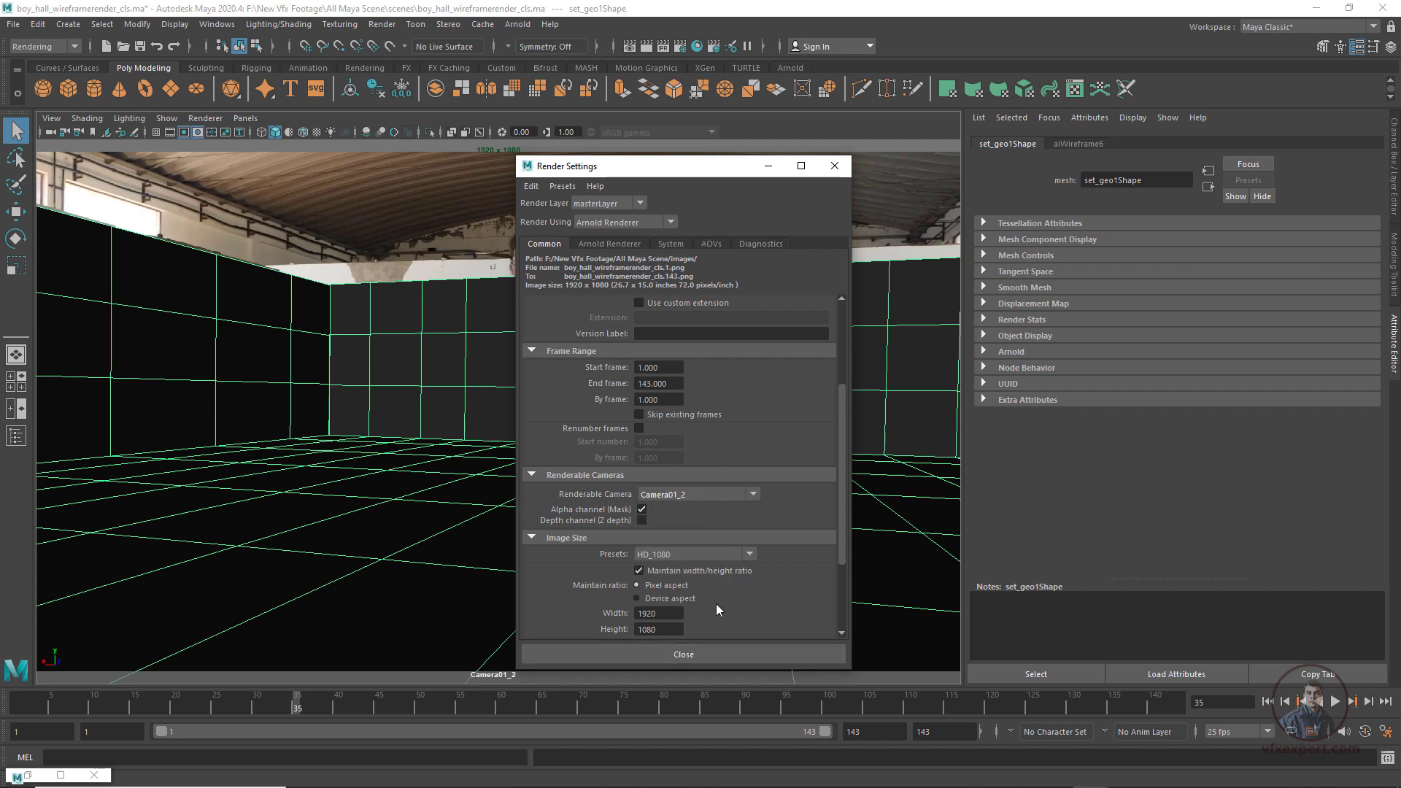
Step: Choose the HD_1080 image size preset with 1920 width and 1080 height, and close the render settings
scroll(842, 549, down, 3)
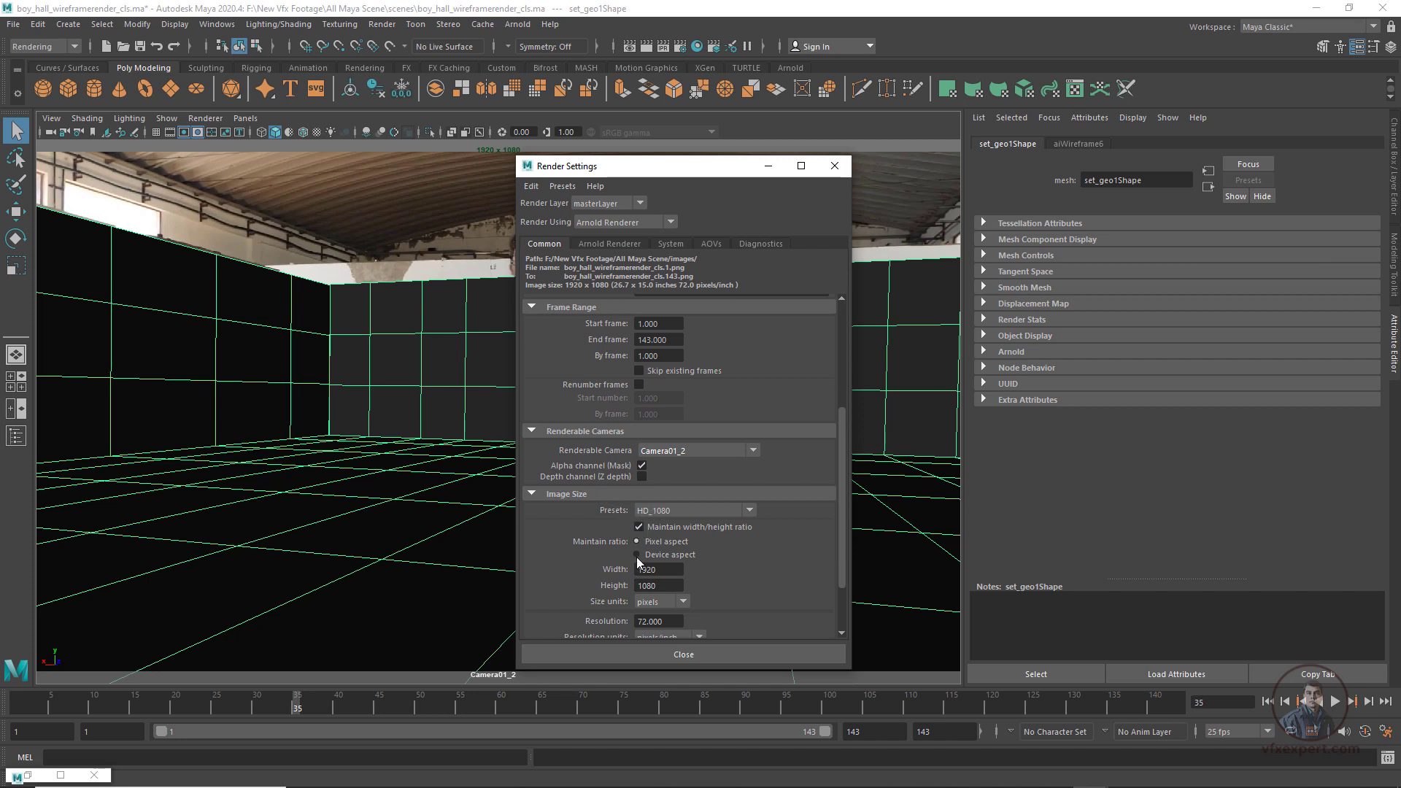
click(690, 514)
click(661, 655)
double_click(669, 570)
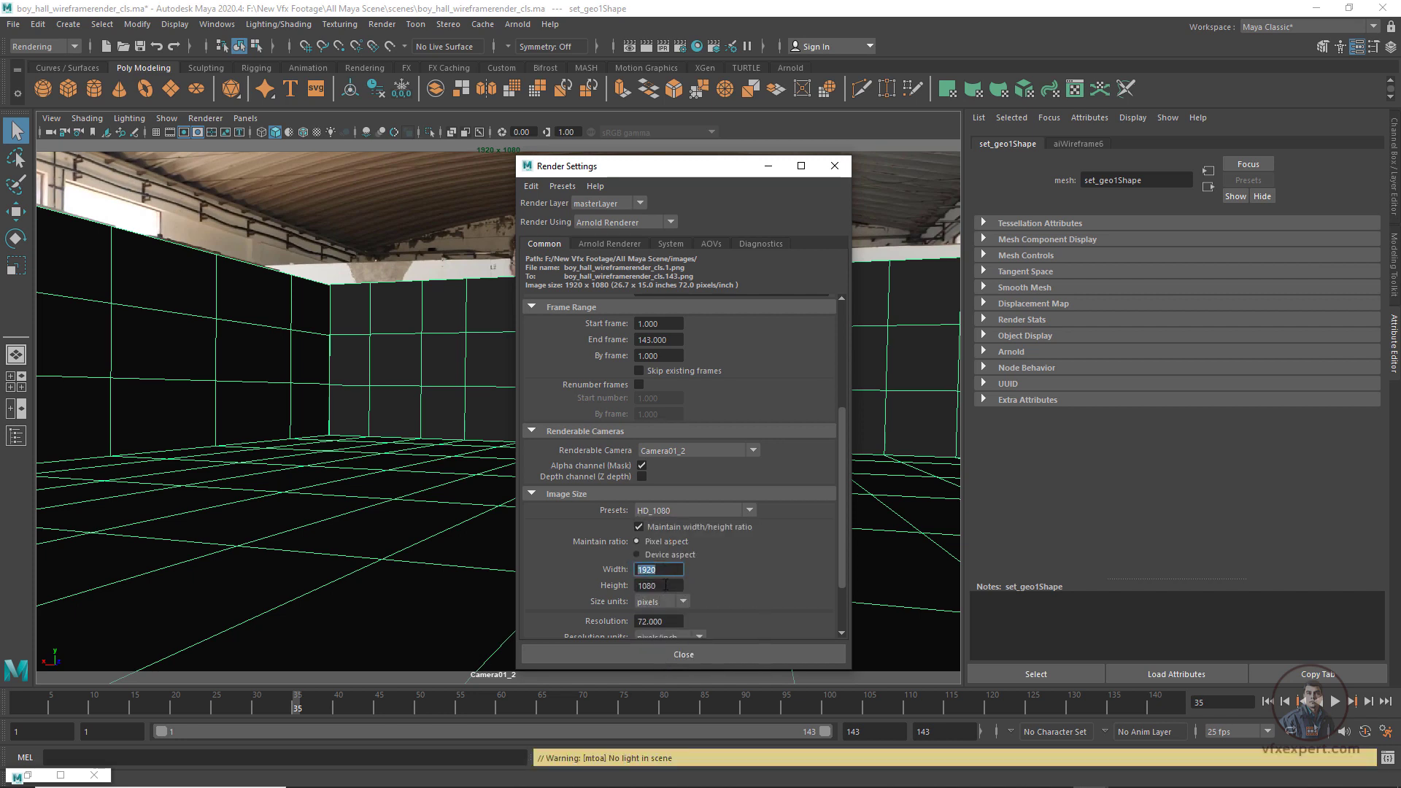
double_click(665, 585)
click(663, 570)
drag(839, 575, 840, 611)
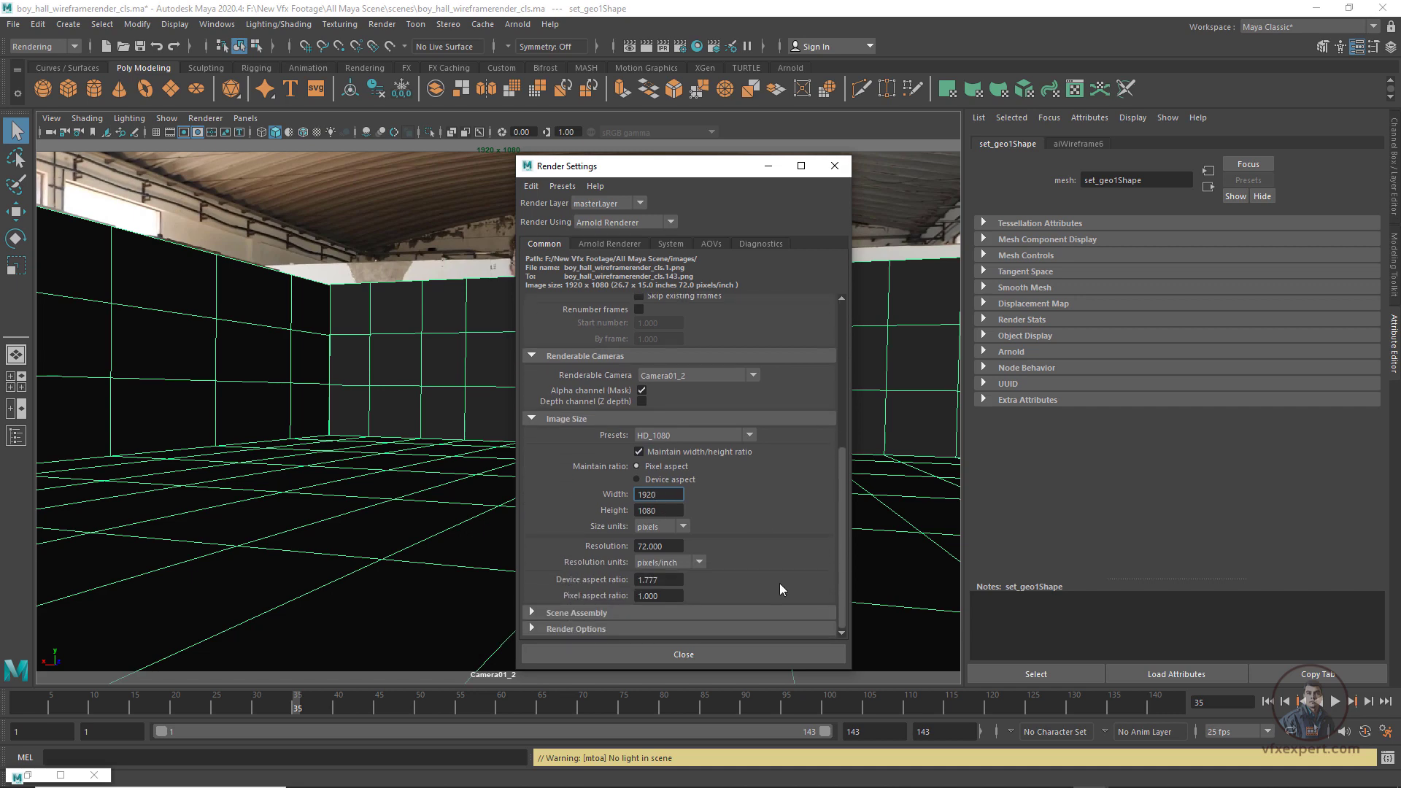
click(696, 654)
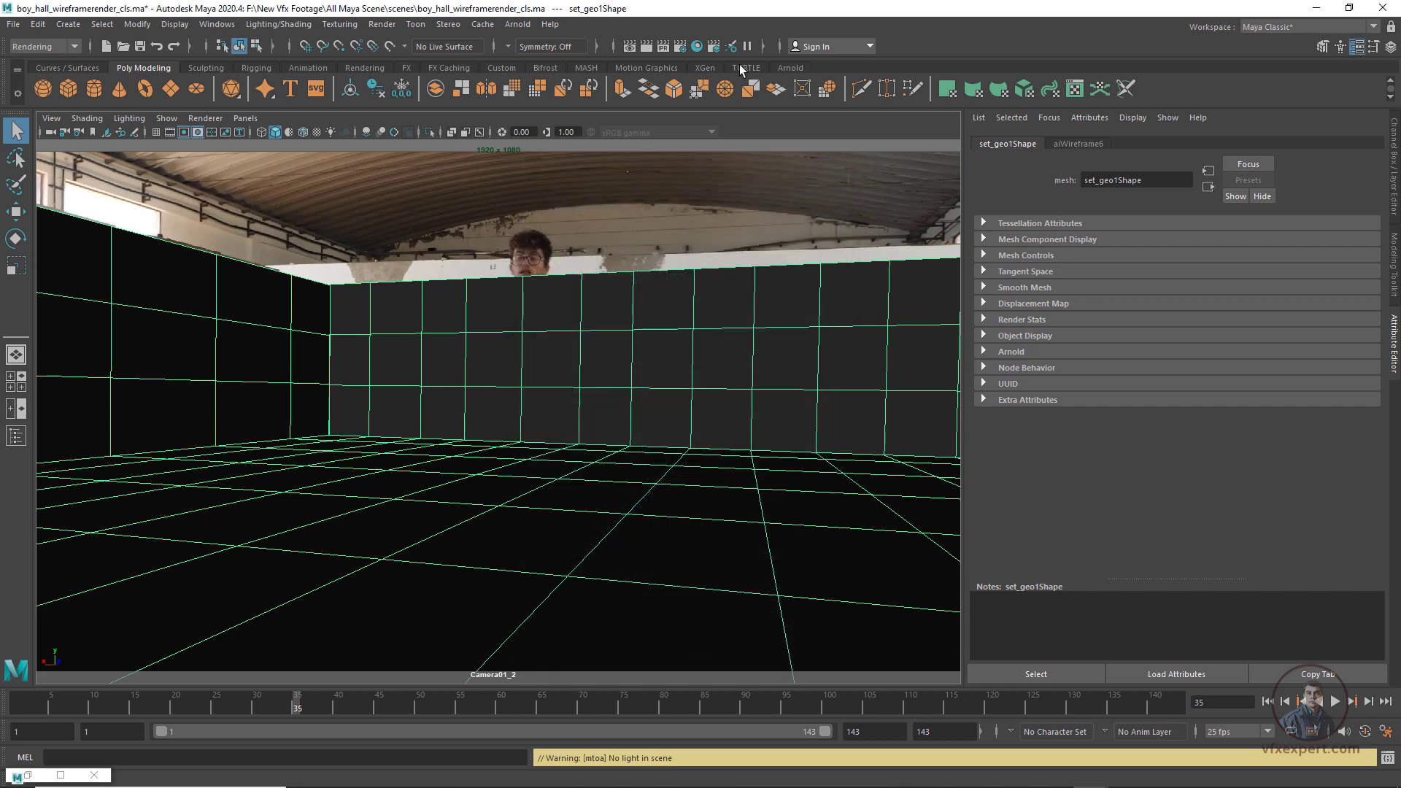
Step: Examine the Arnold render of the wireframe room with the footage behind it, and minimize the render window
click(517, 24)
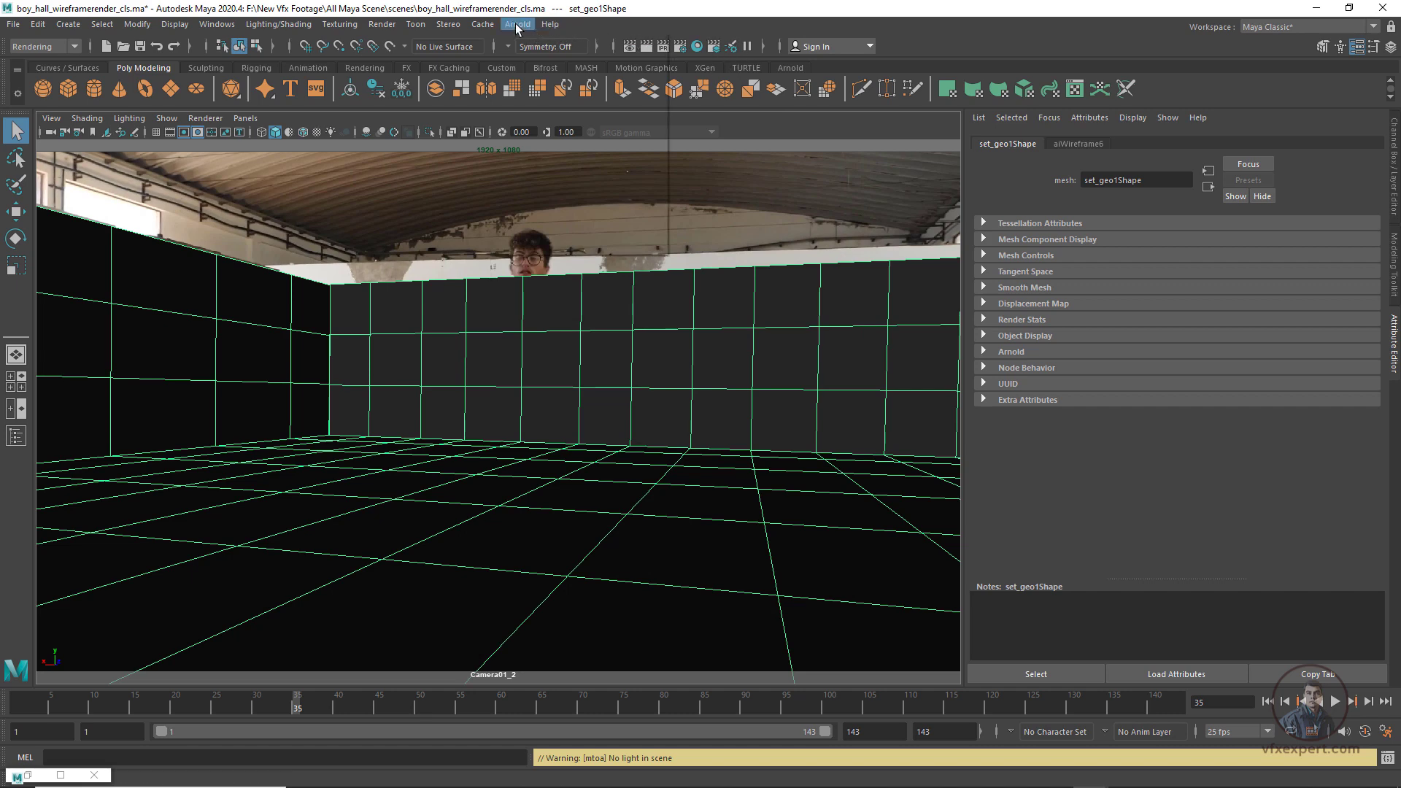
click(553, 48)
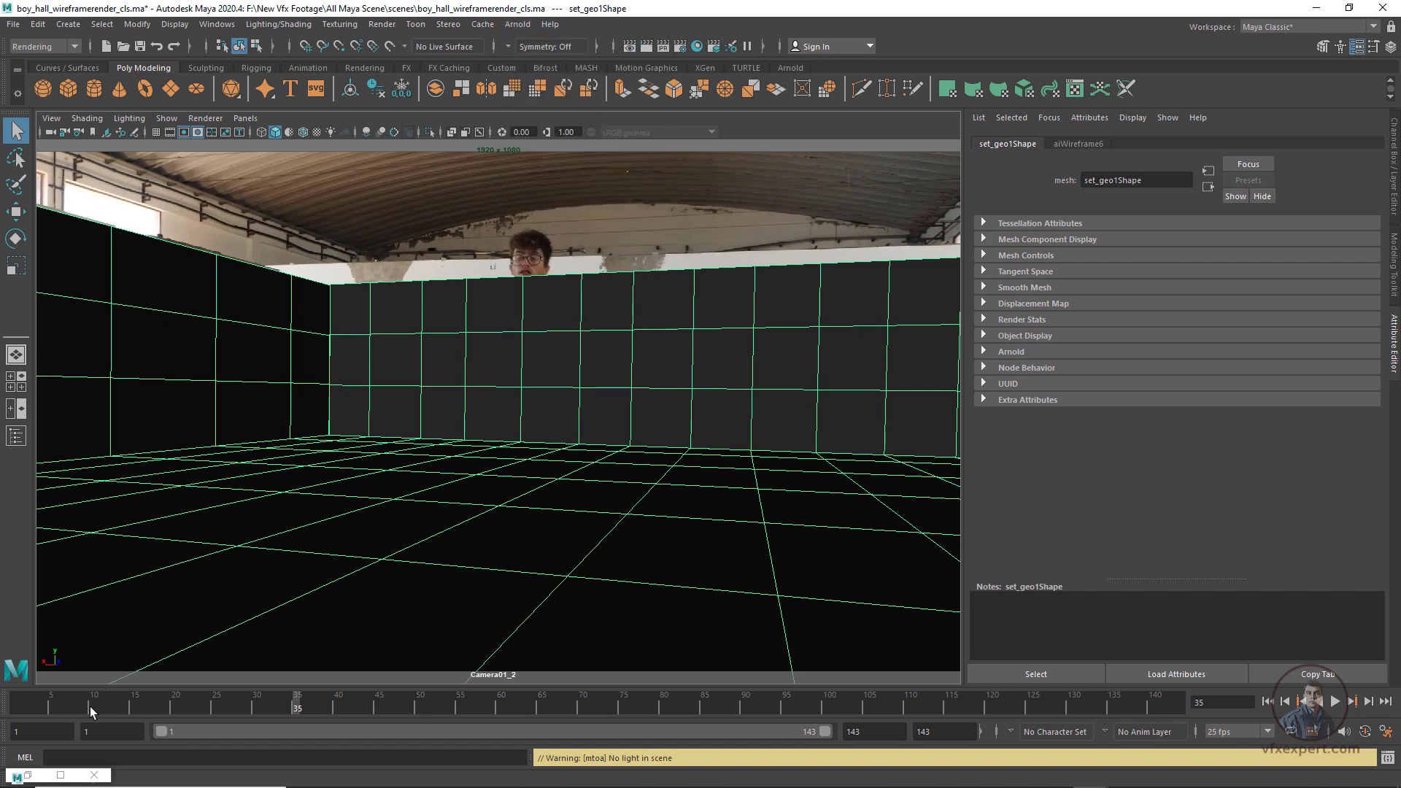
click(29, 774)
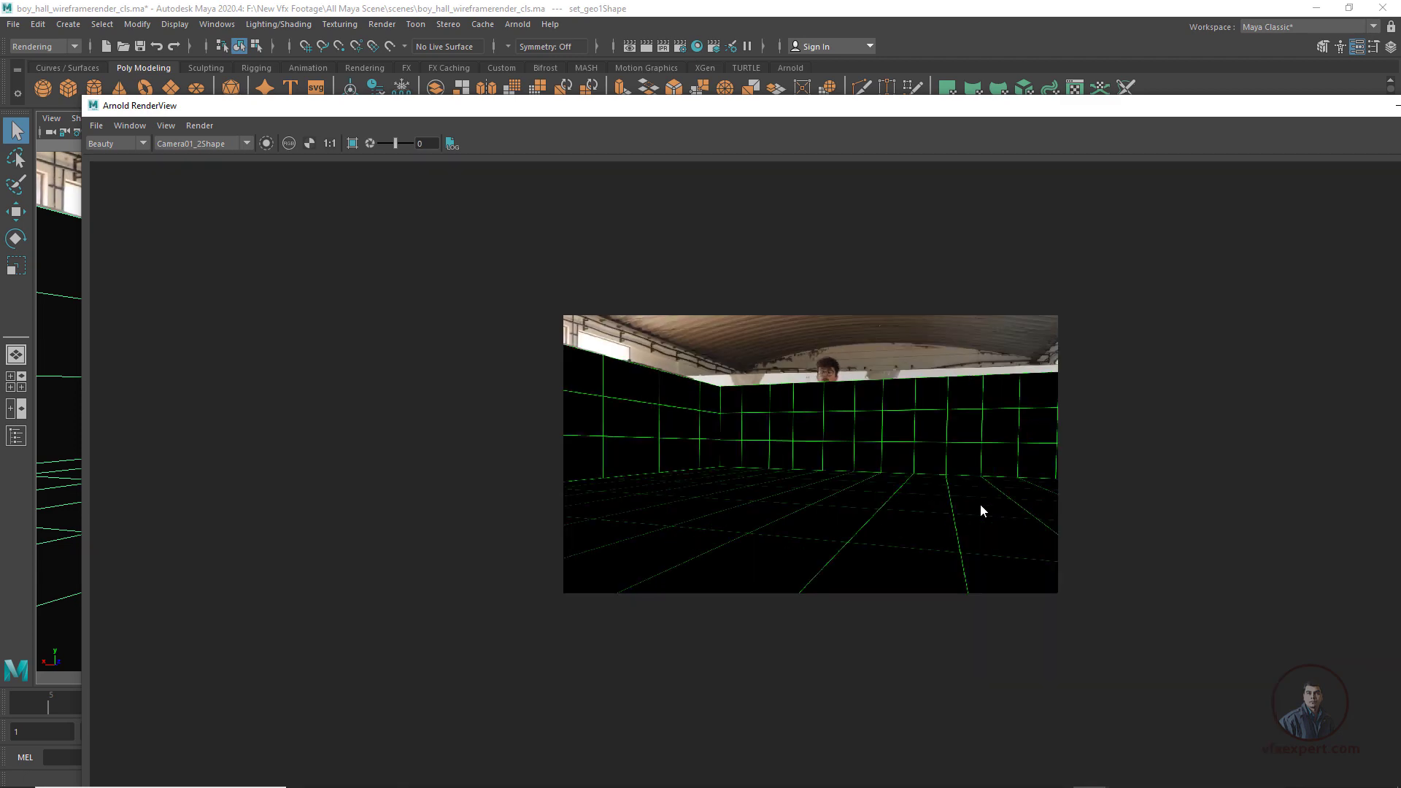
scroll(781, 423, up, 3)
scroll(817, 435, down, 3)
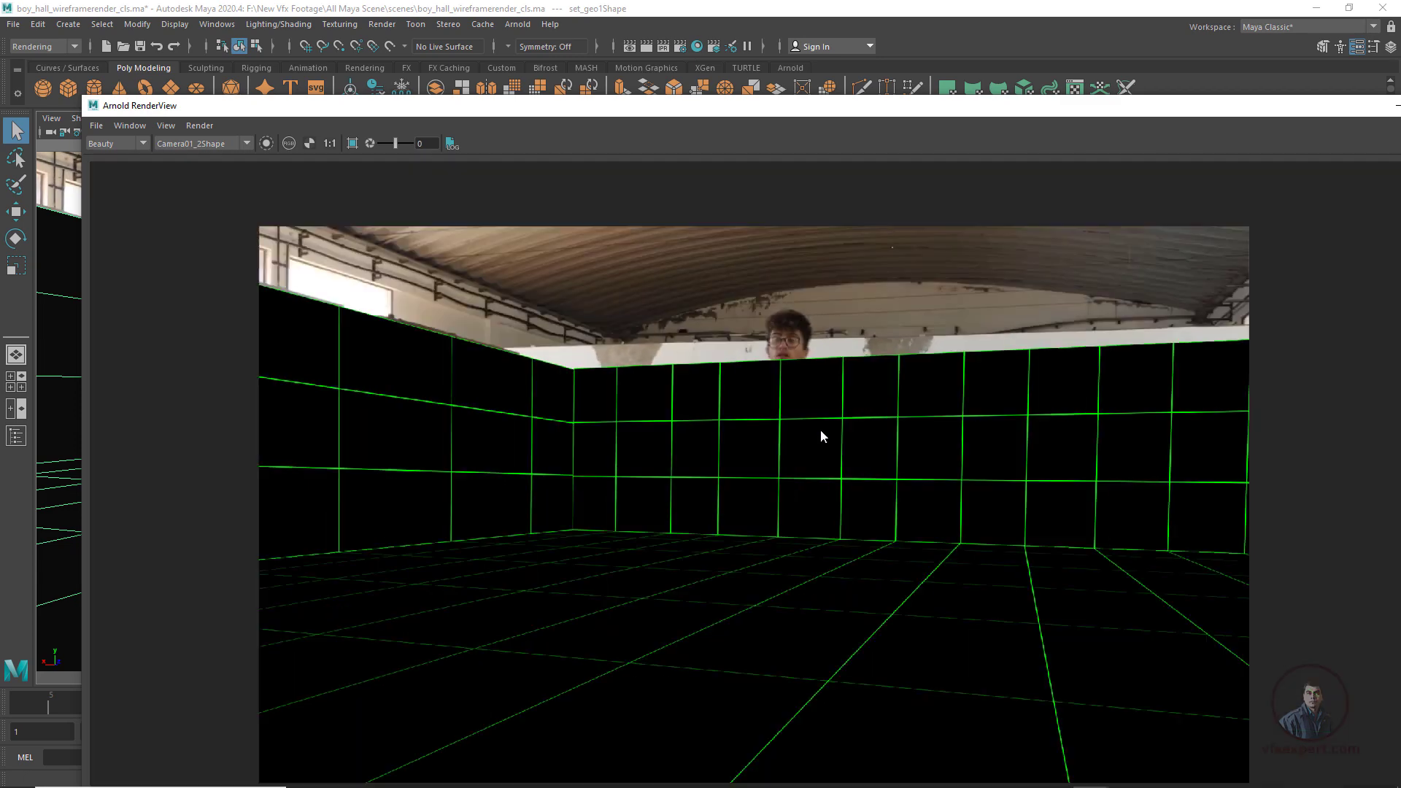
drag(1229, 104, 963, 156)
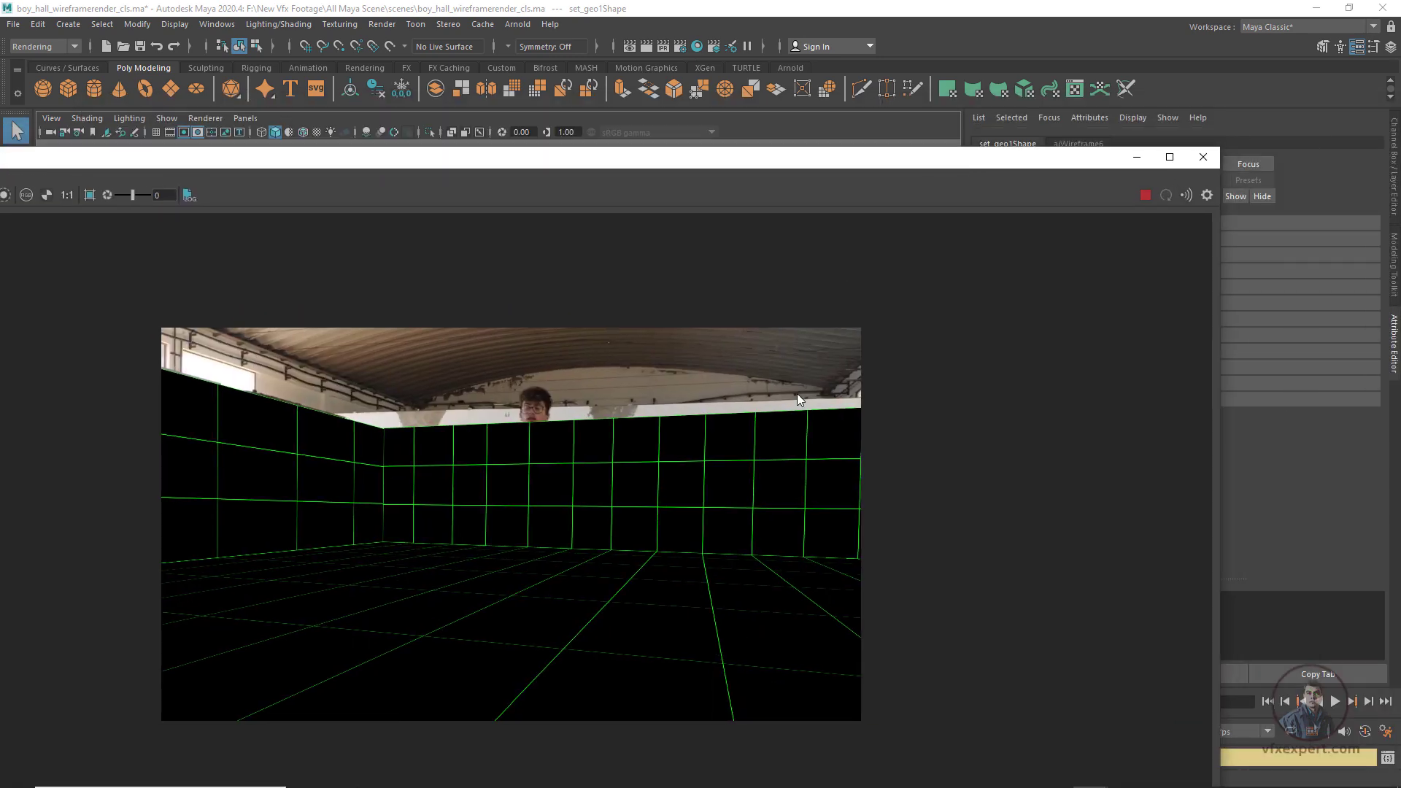
scroll(591, 365, up, 2)
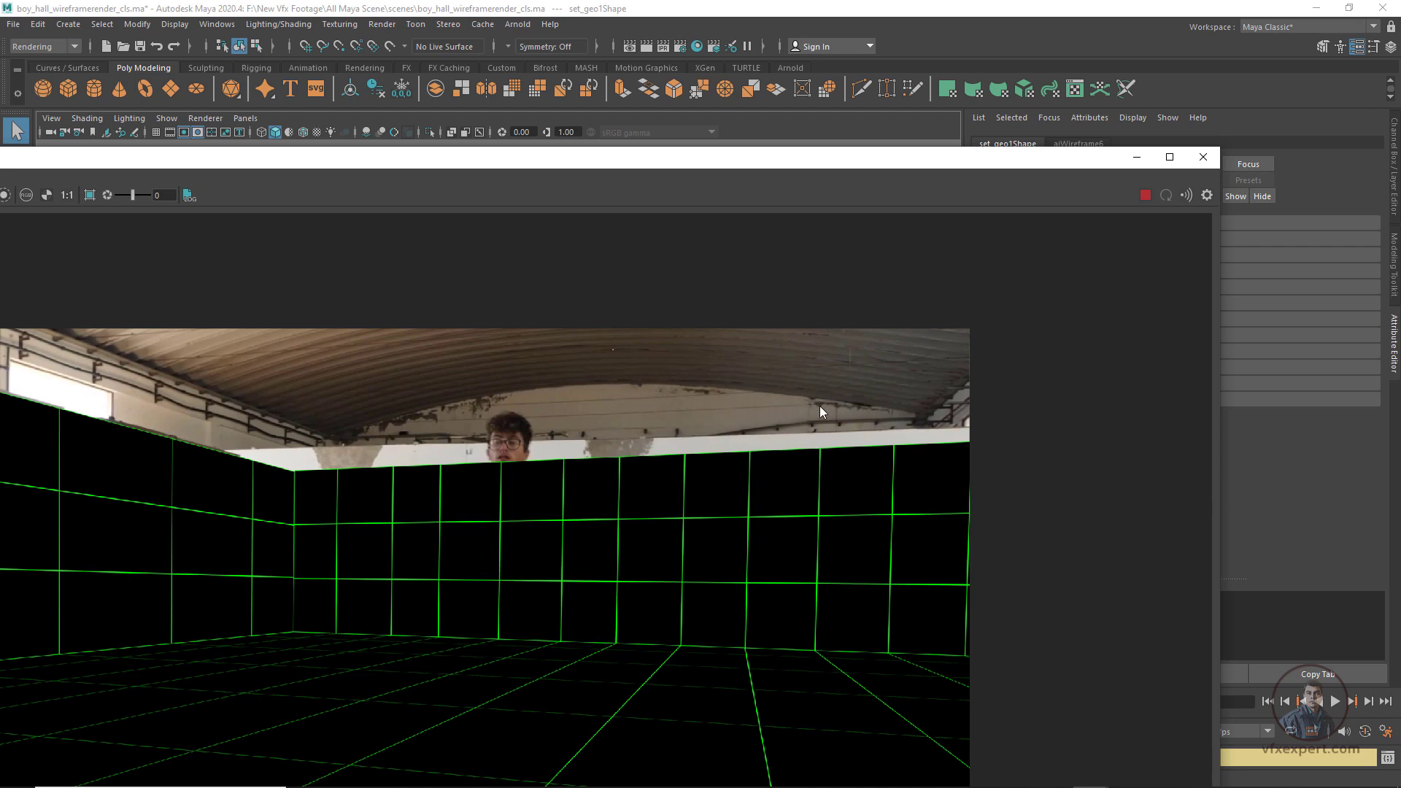
click(1136, 157)
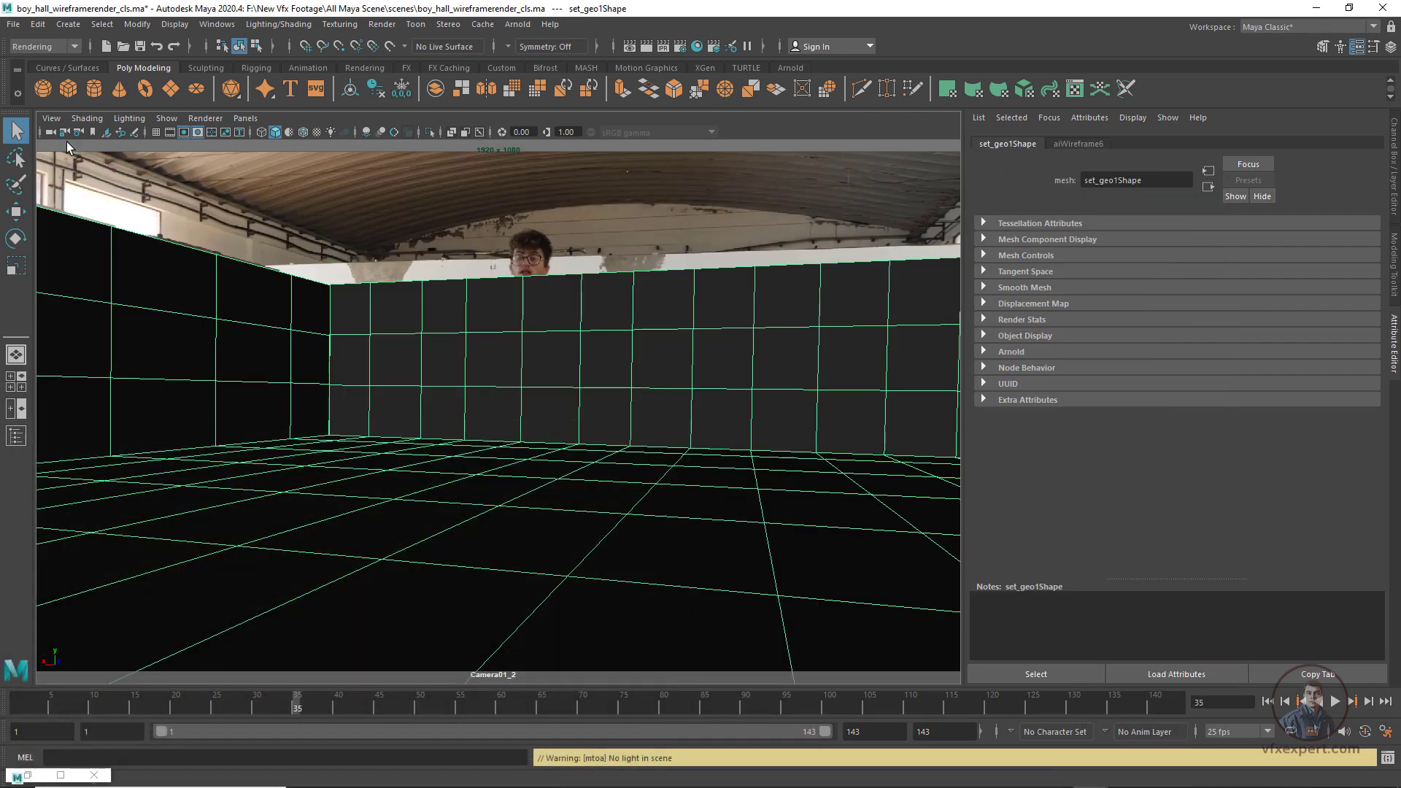
Step: Select the tracked camera and set its image plane's display mode to None
click(50, 133)
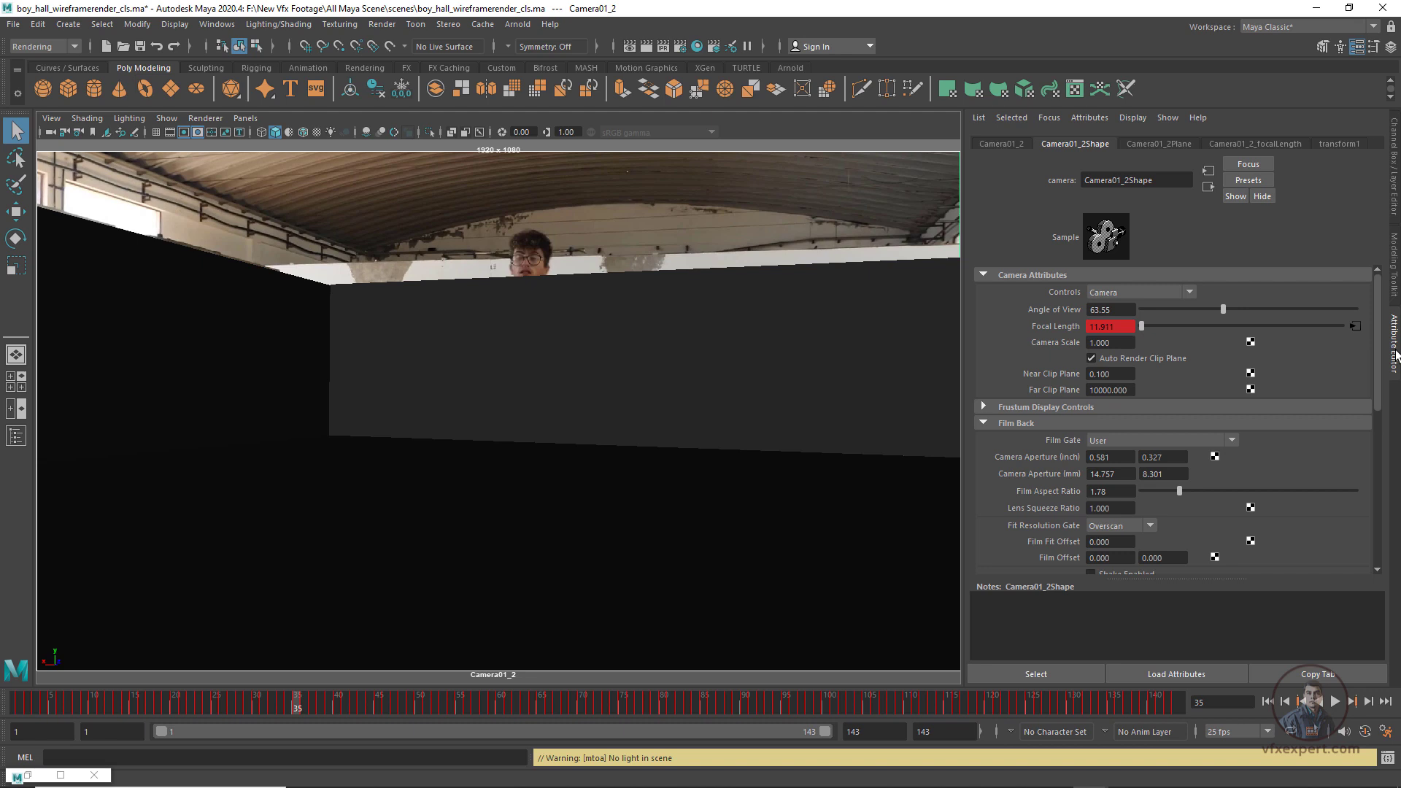
click(1166, 144)
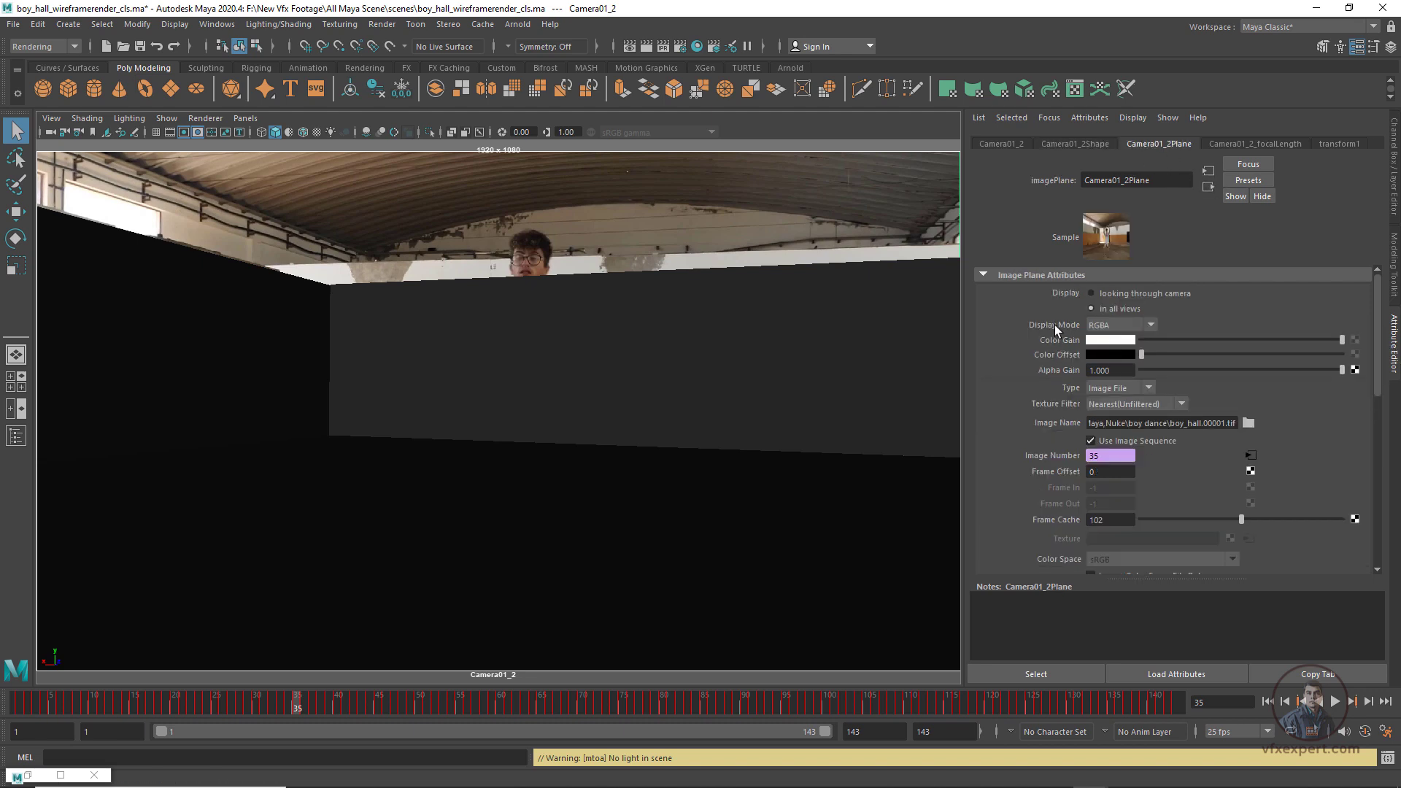
click(1123, 324)
click(1113, 339)
Step: Inspect the wireframe render without the background footage up close and overall, and close the render window
click(27, 776)
scroll(679, 522, down, 2)
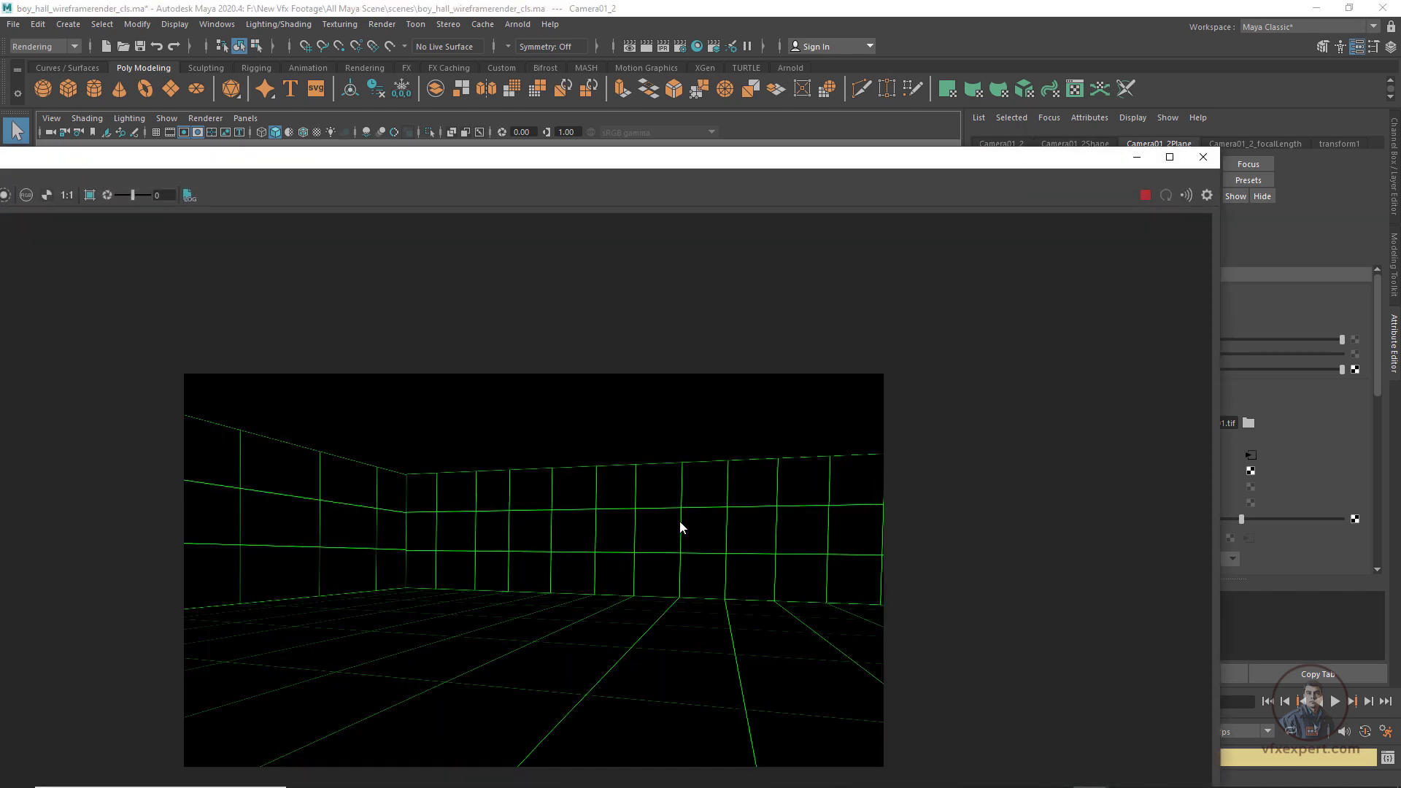
scroll(725, 506, up, 3)
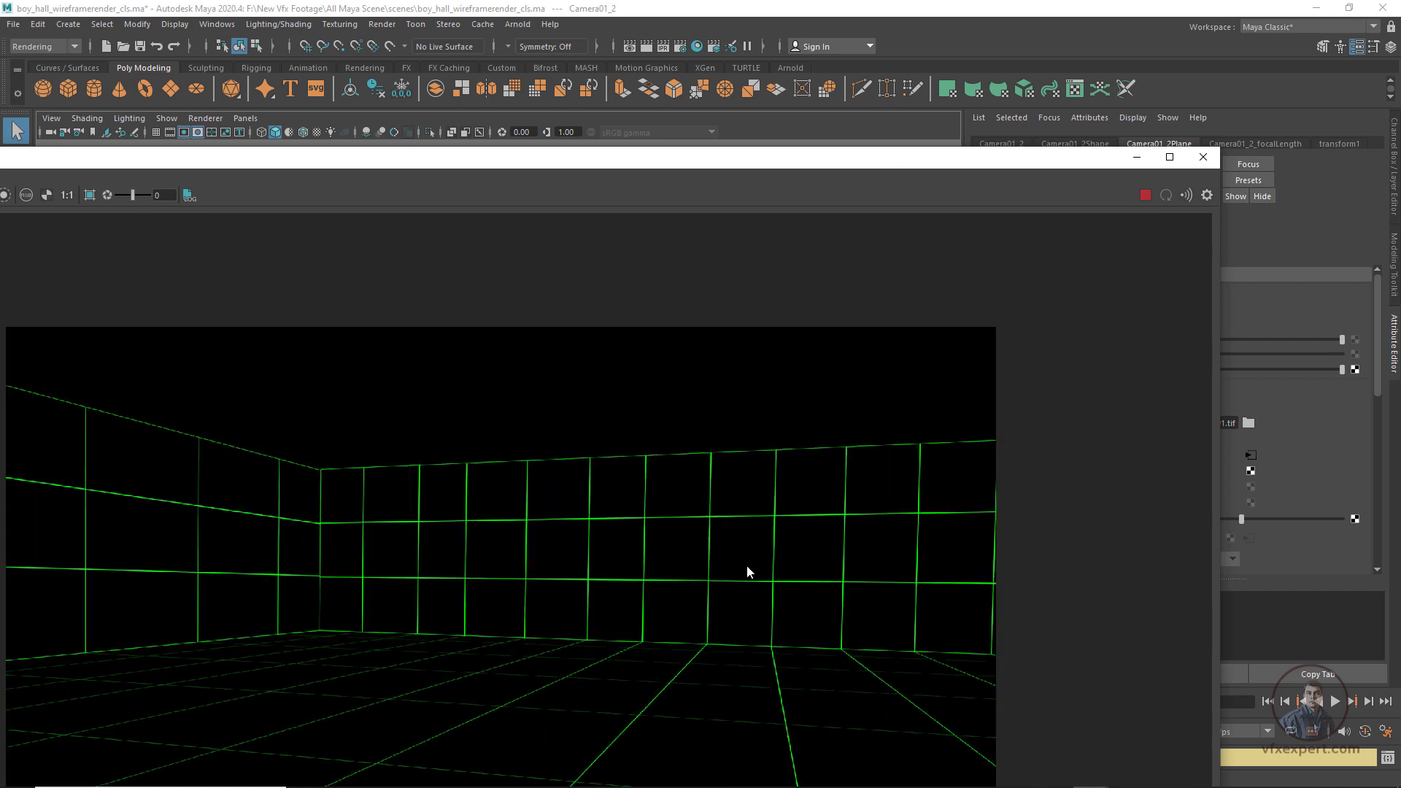
click(1203, 157)
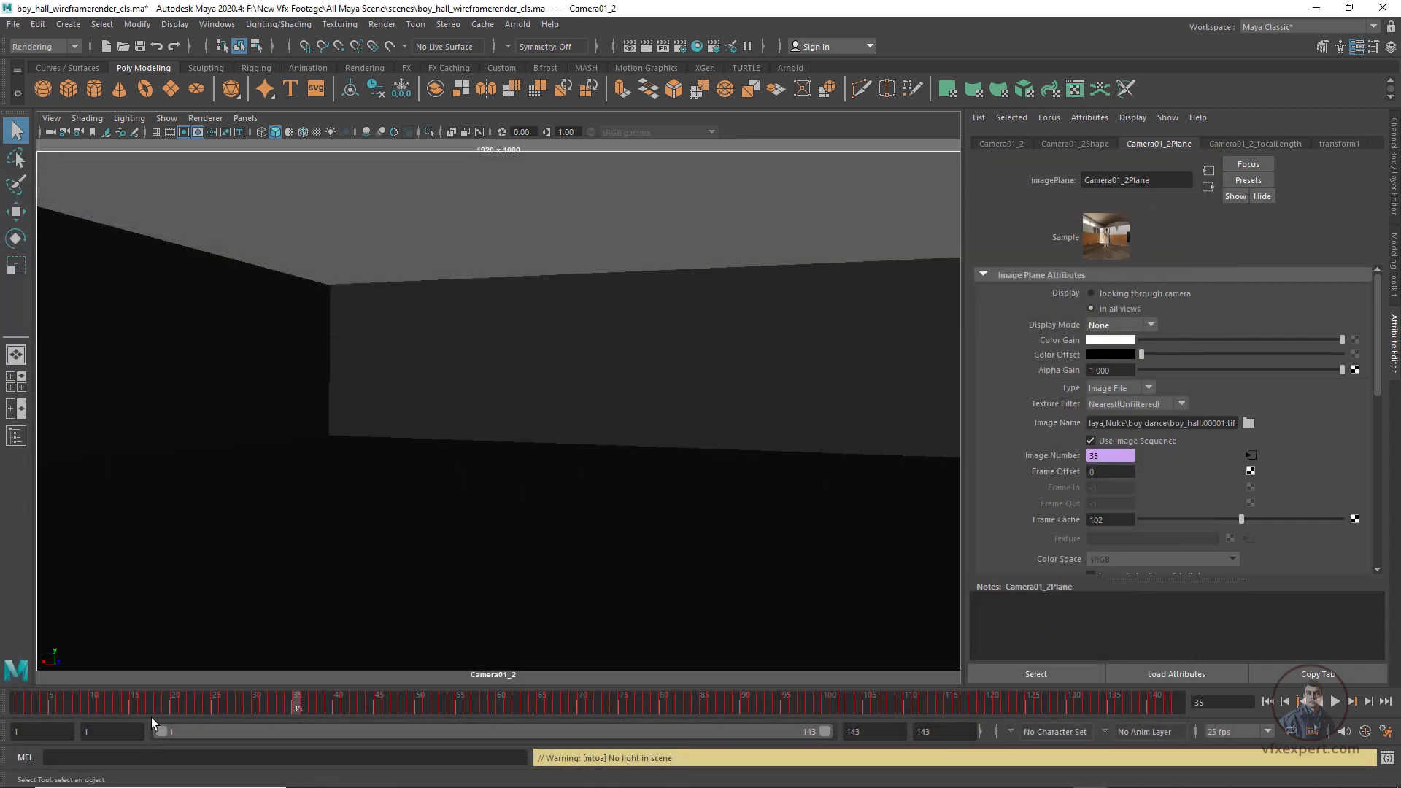
Step: Move the timeline to frame 1 and start a batch render of the sequence
drag(111, 717, 19, 717)
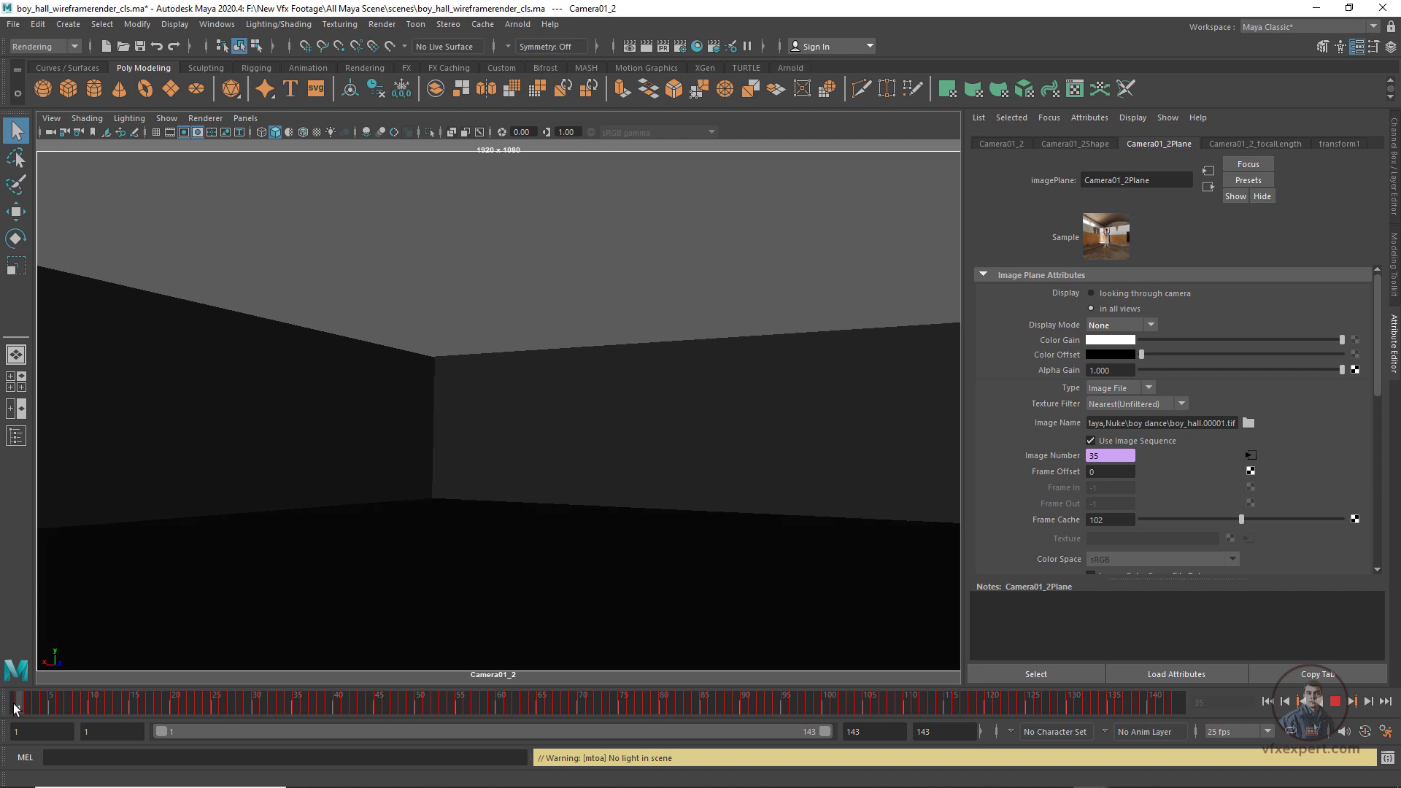
click(54, 47)
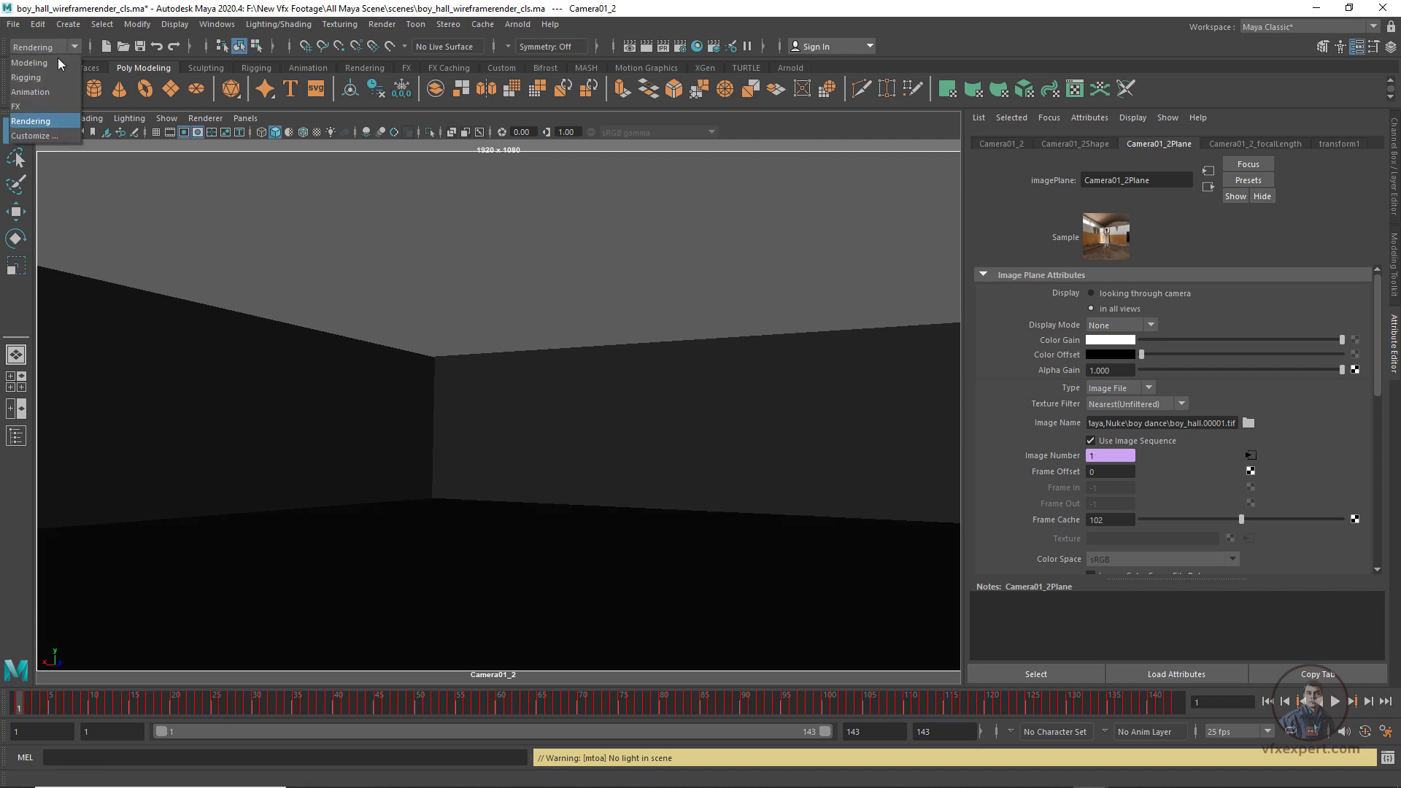
click(48, 128)
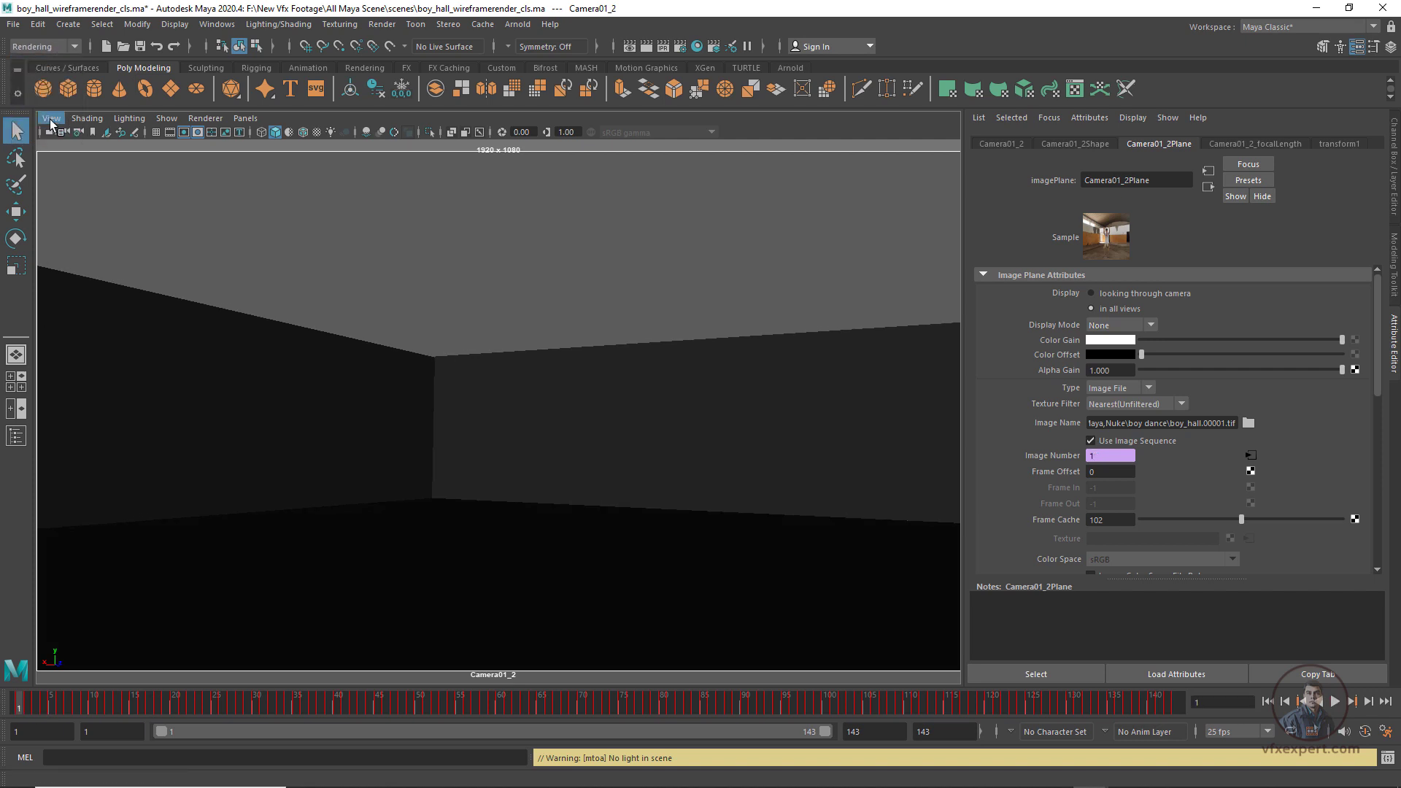
click(382, 26)
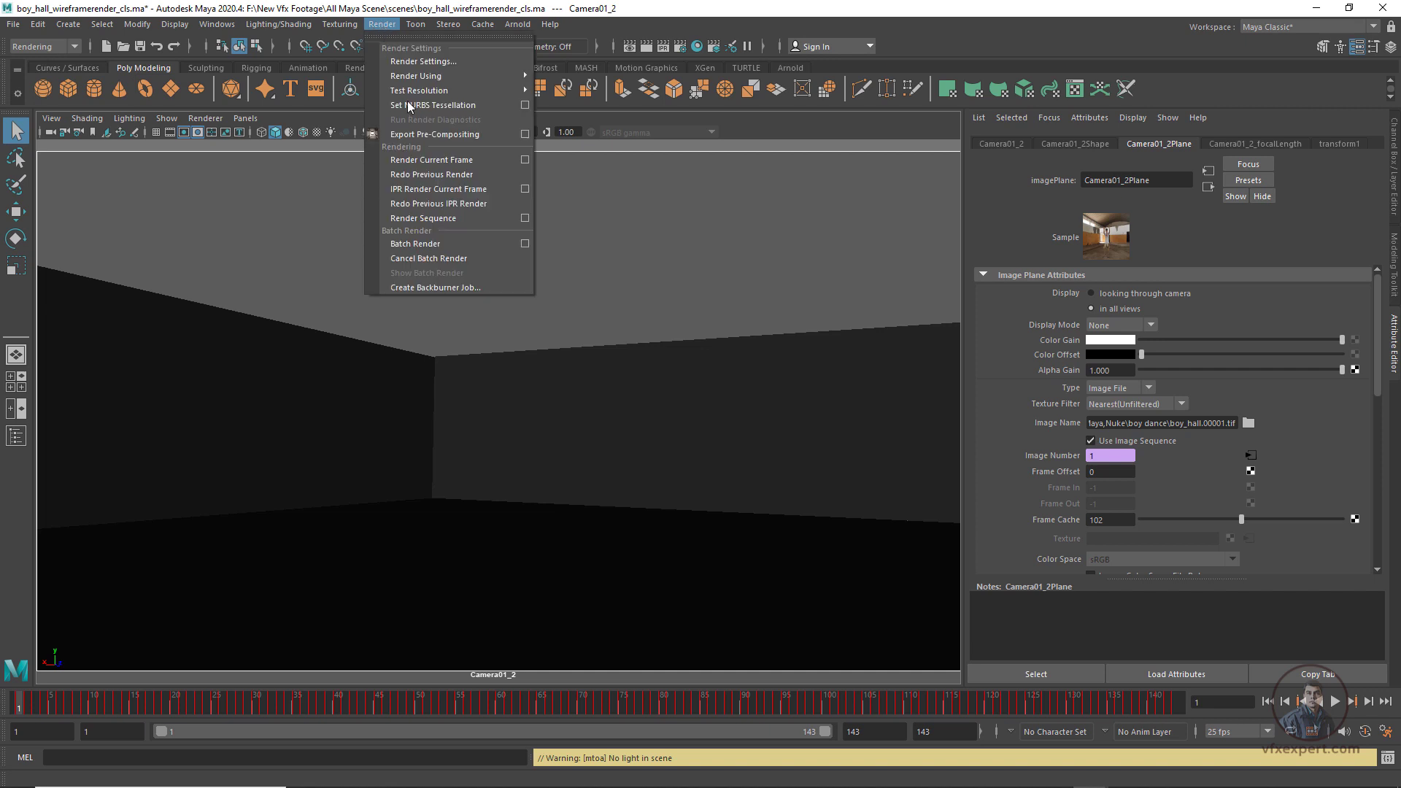
click(434, 245)
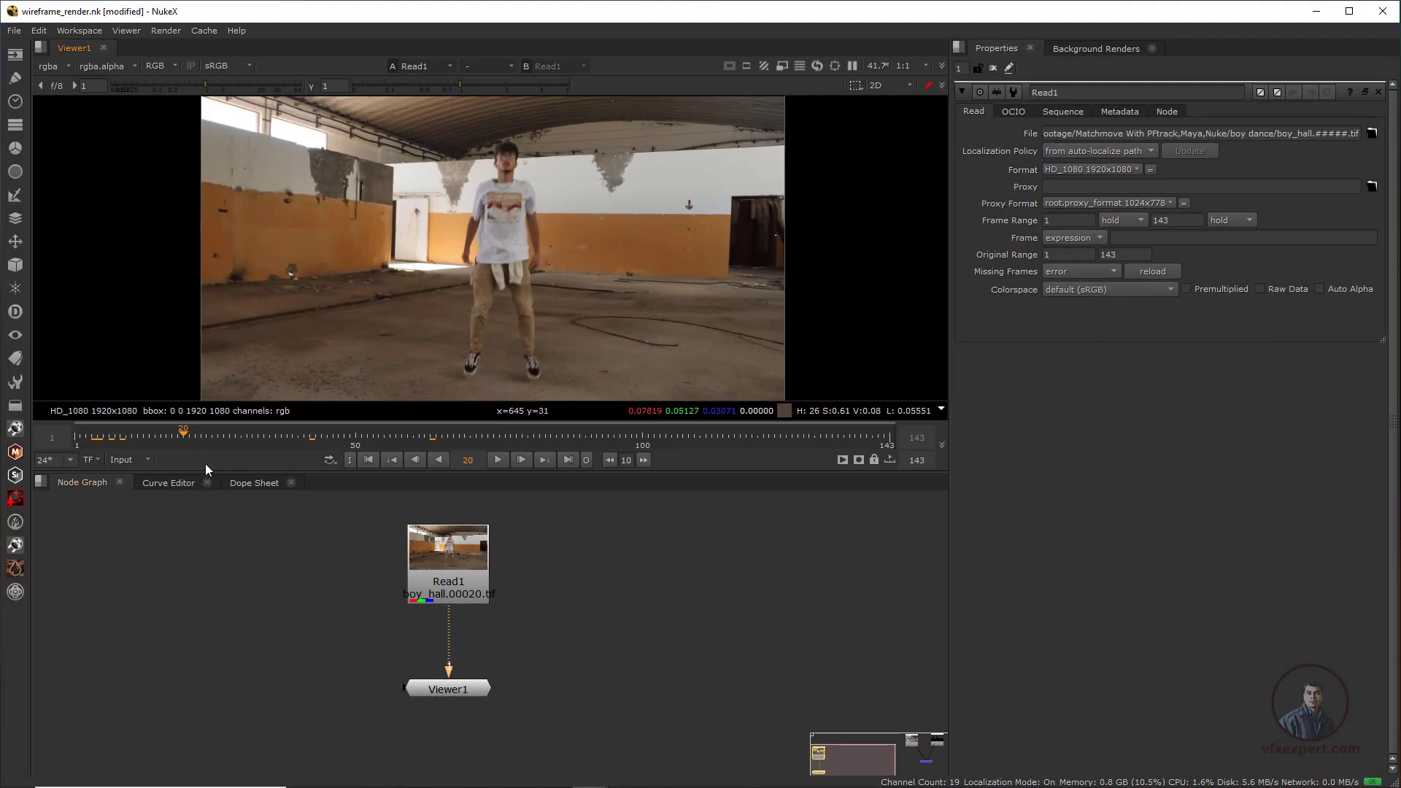
Step: Switch to NukeX, read in the boy_hall_wireframerender_cls.#.png sequence of frames 1-143, and place its node beside the boy_hall footage
key(l)
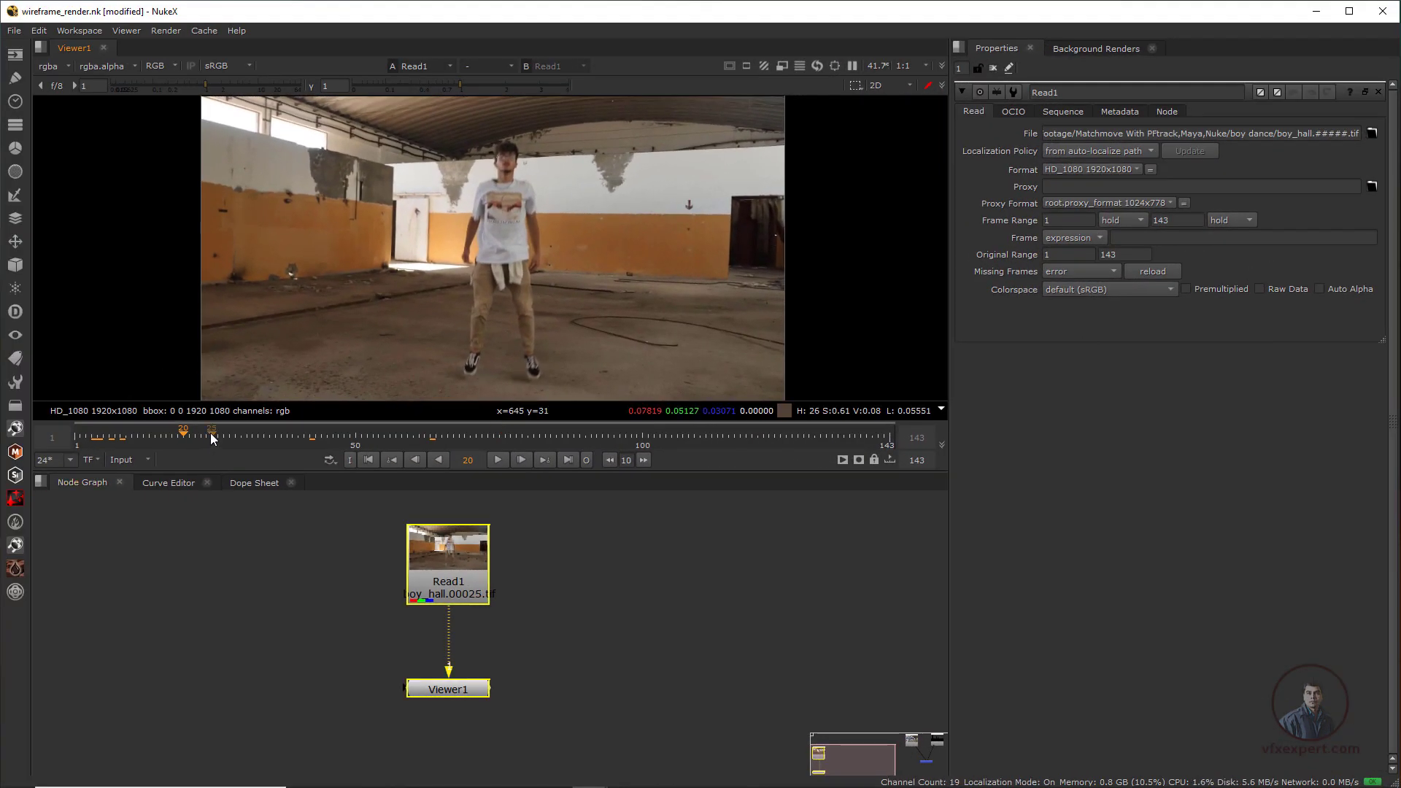
drag(216, 476, 172, 474)
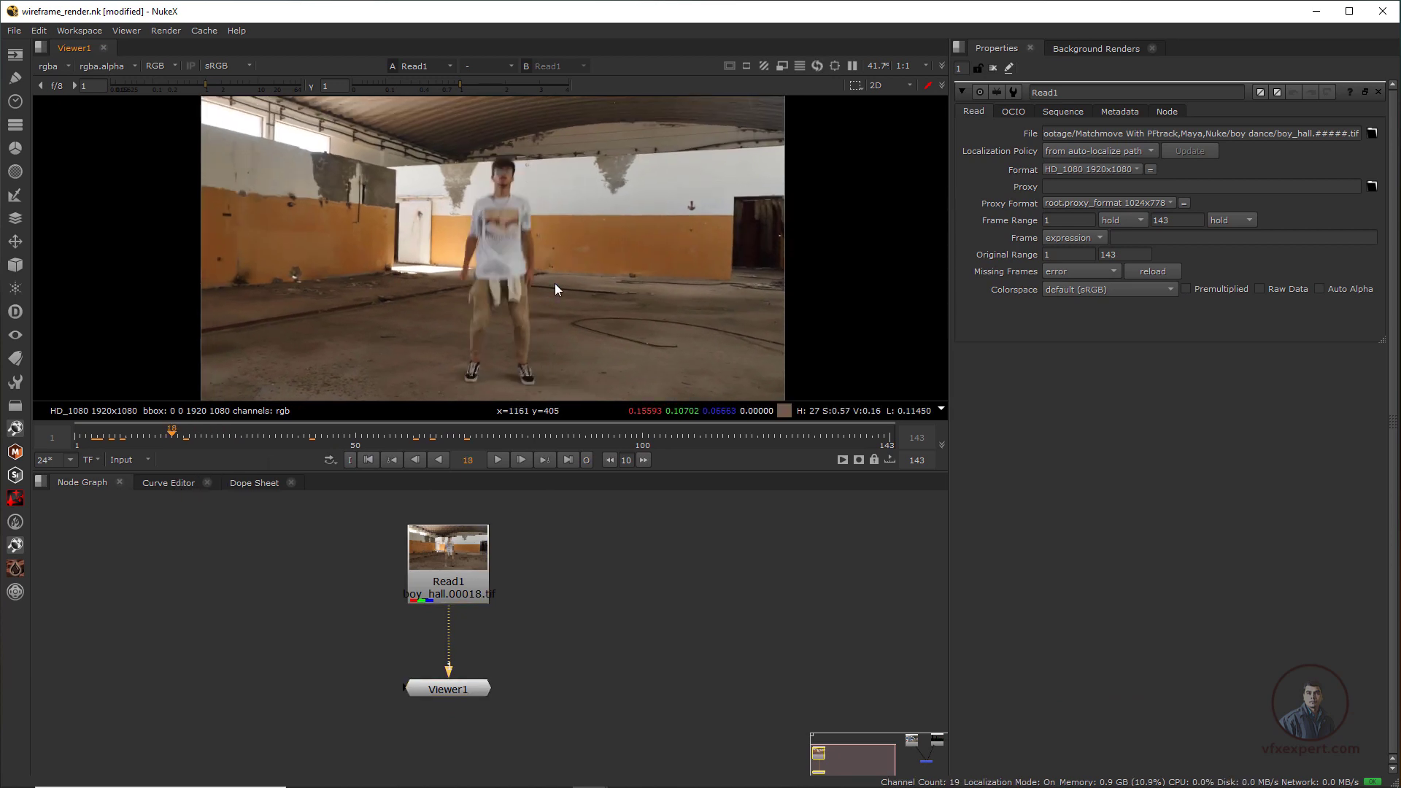
click(15, 54)
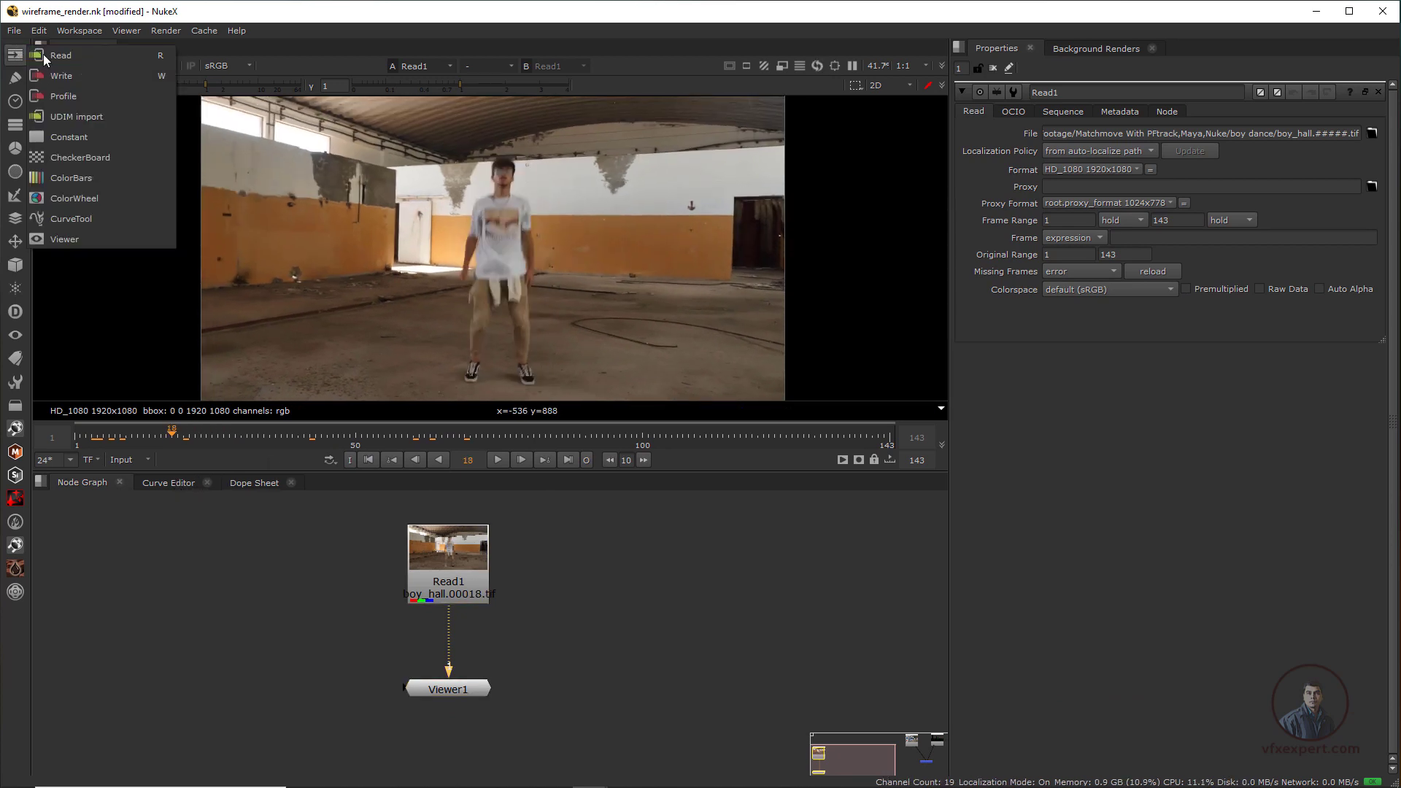
click(63, 54)
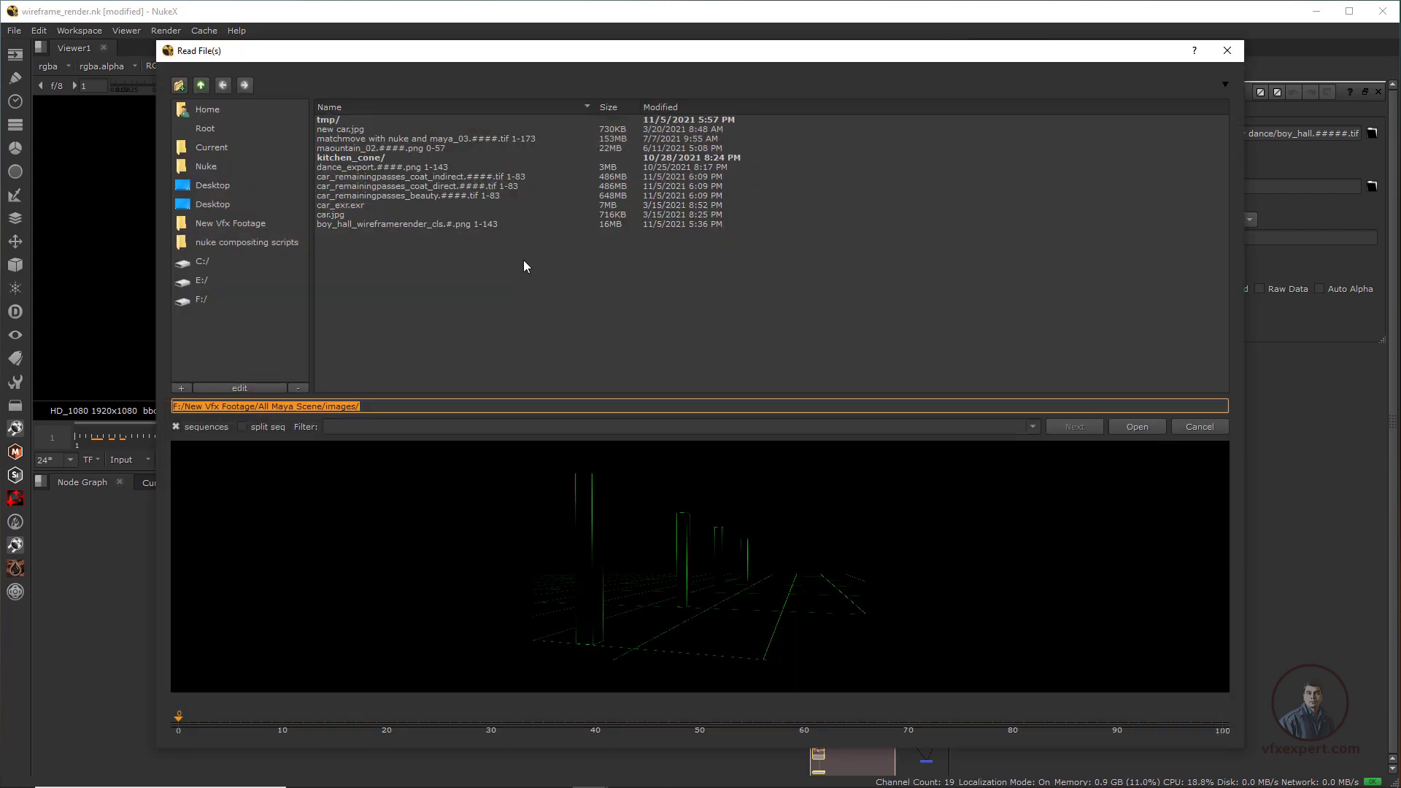
click(399, 225)
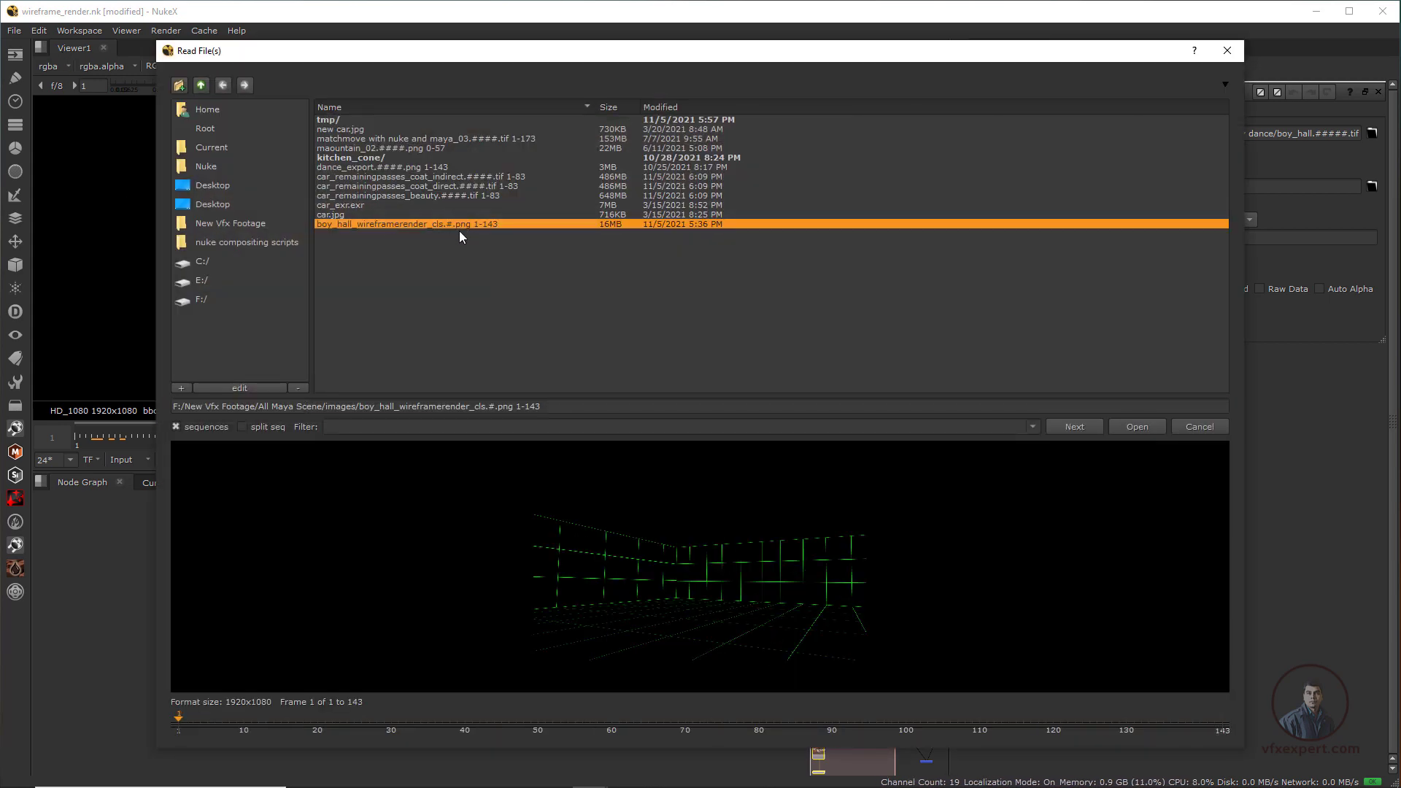
click(1126, 431)
drag(552, 547, 608, 568)
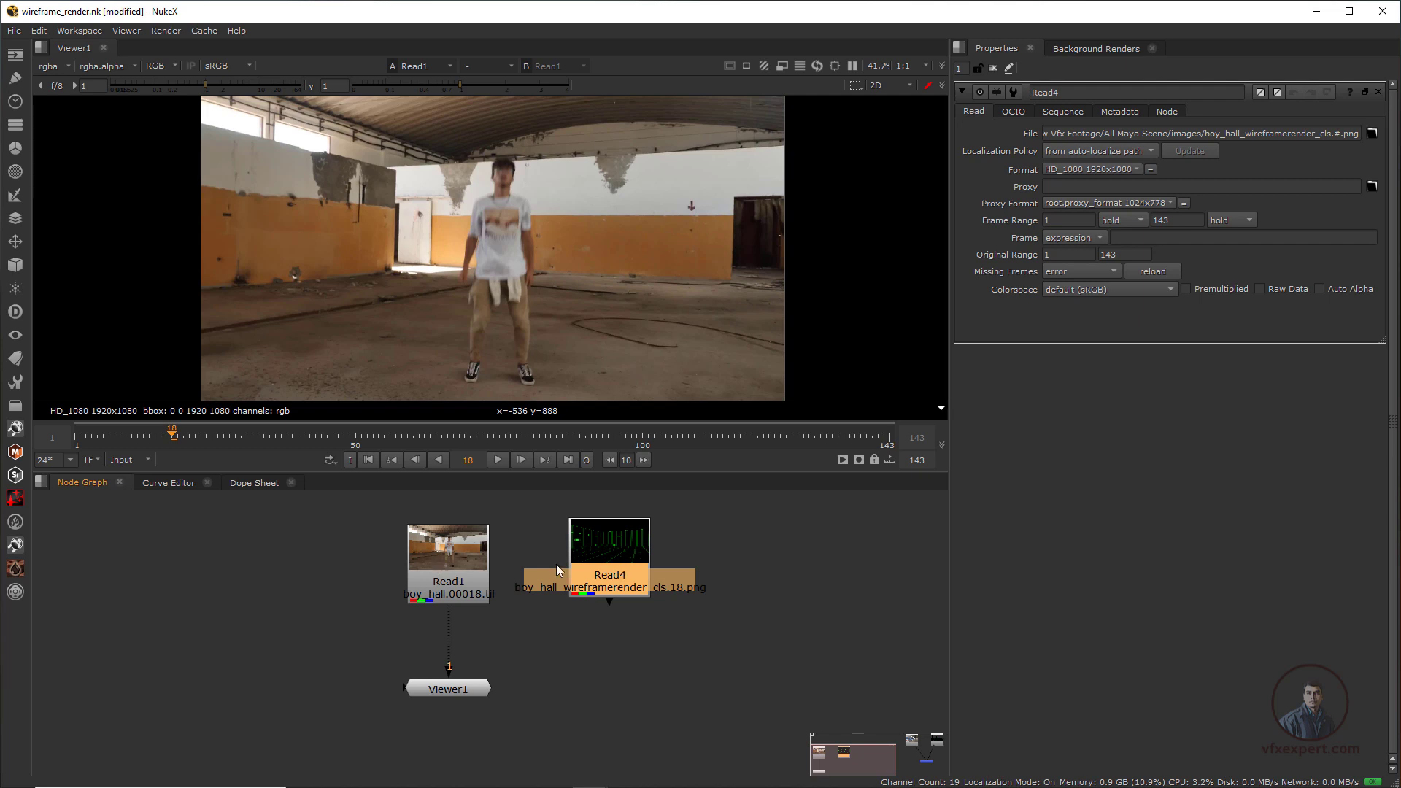
Step: Merge the wireframe sequence as input A over the boy_hall footage as input B, and display the merge in the viewer
click(553, 653)
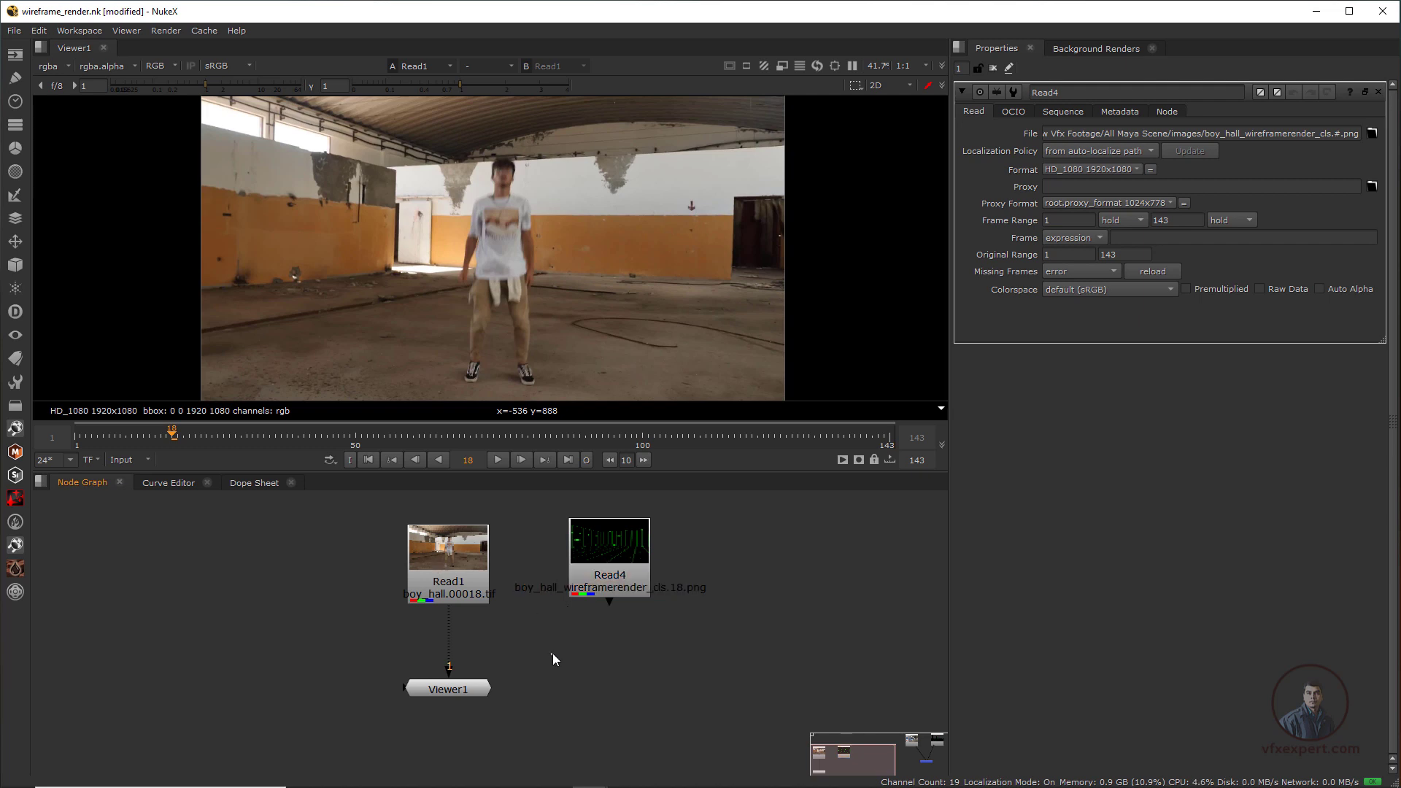
key(m)
drag(575, 659, 437, 571)
click(461, 563)
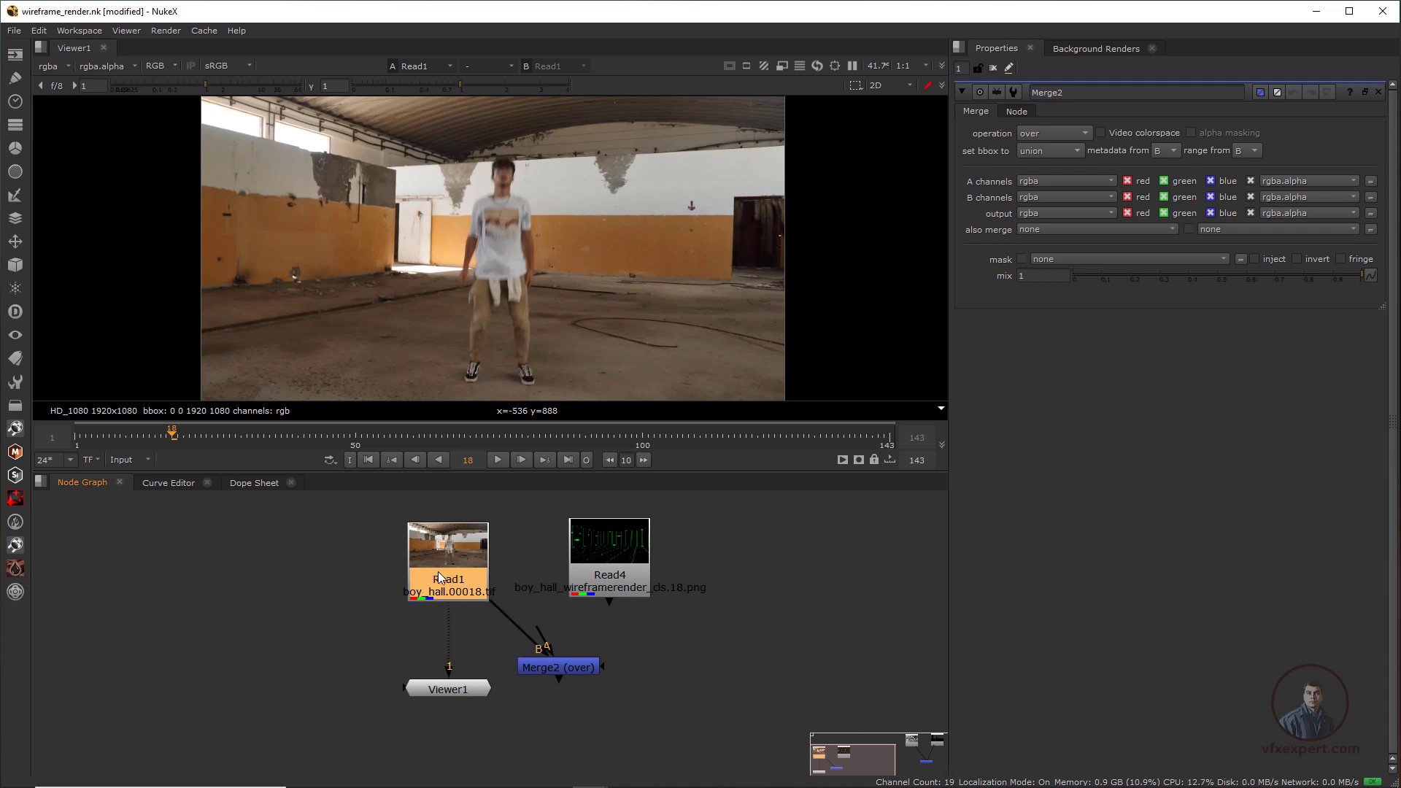
drag(532, 631, 592, 565)
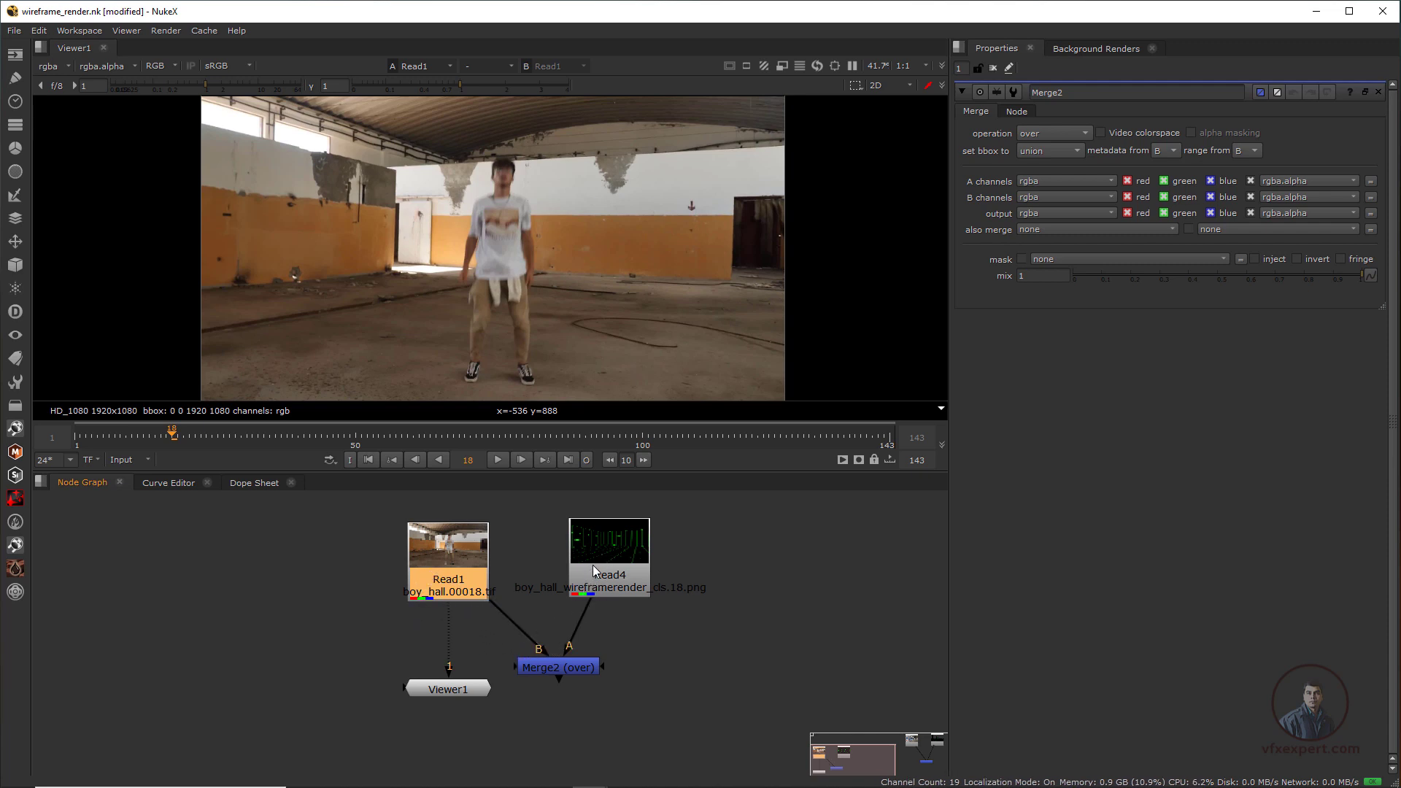
drag(570, 669, 593, 691)
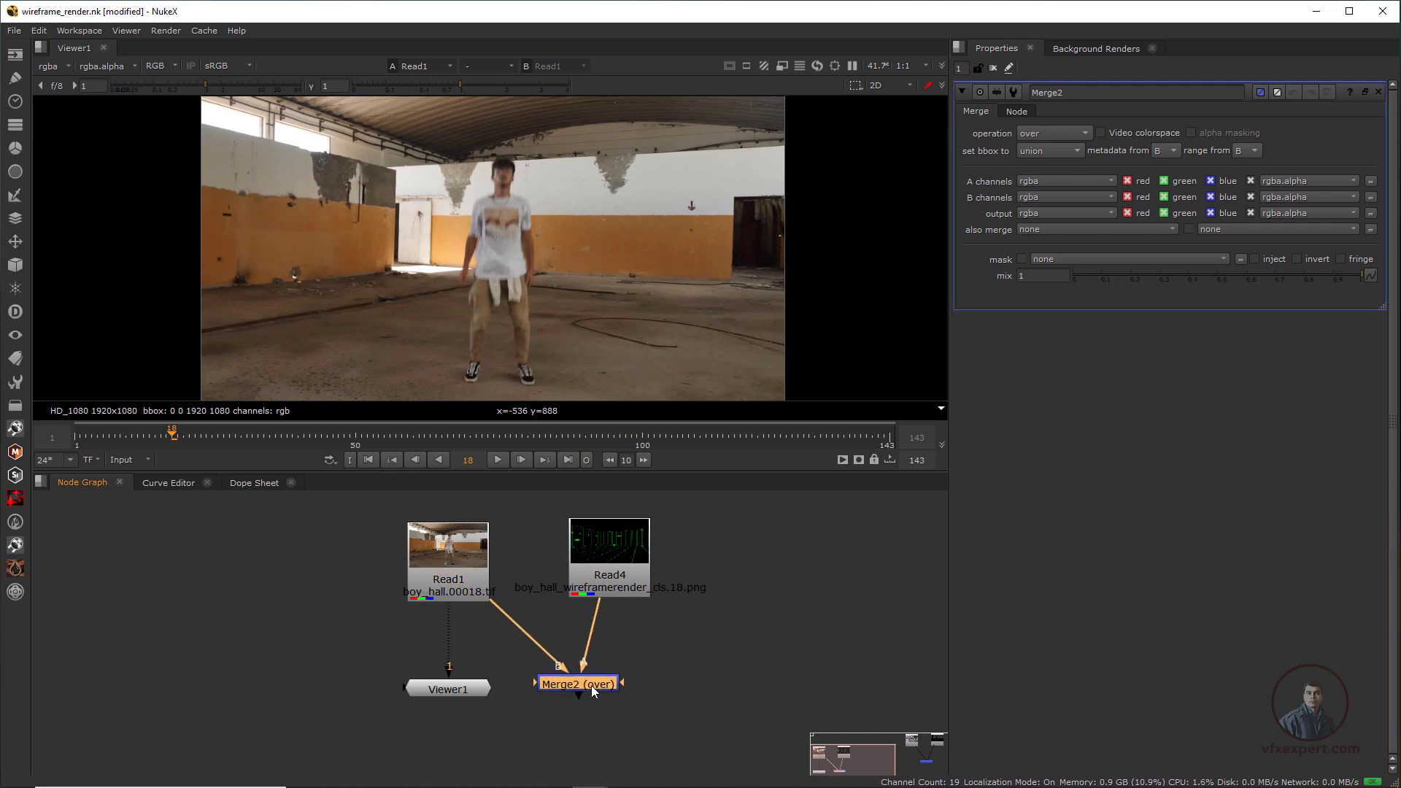
key(1)
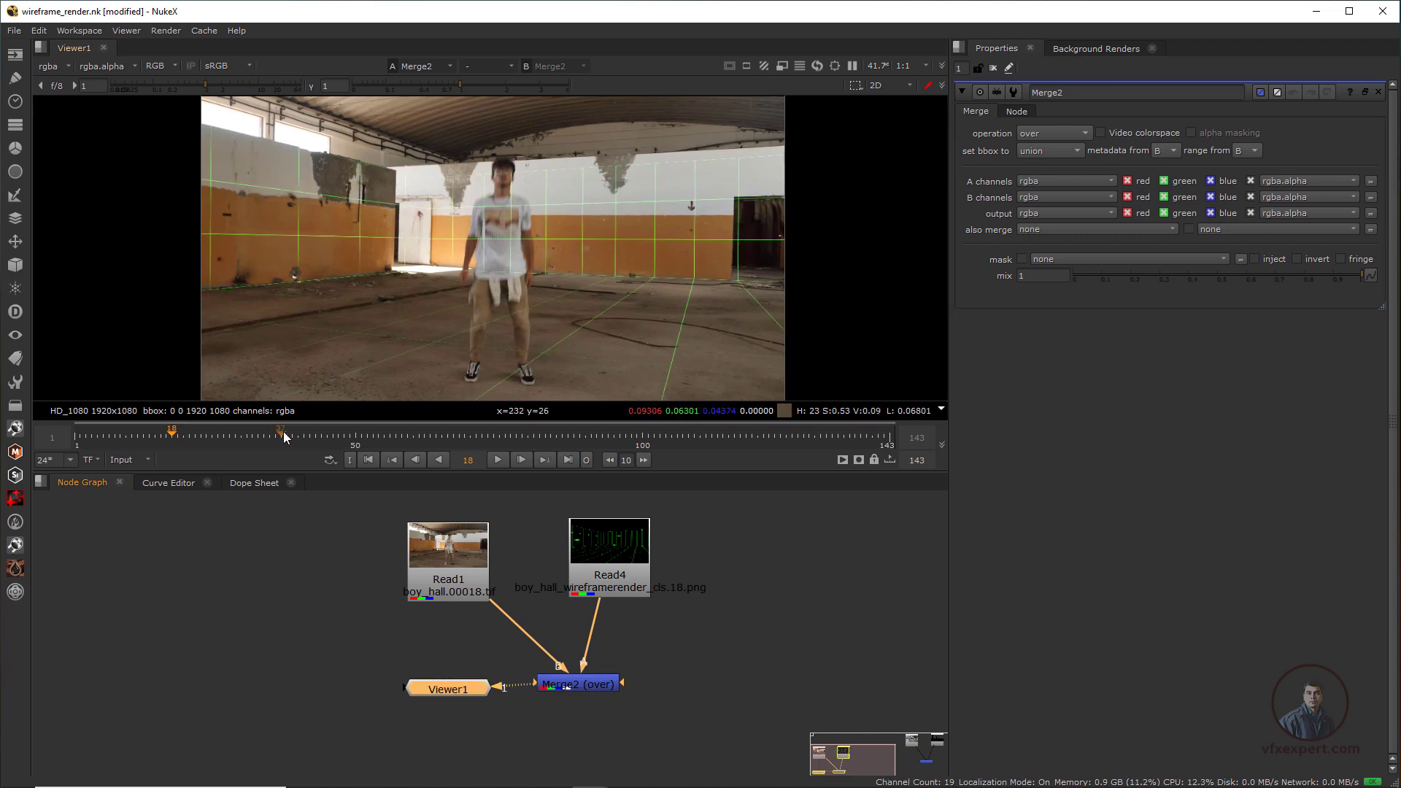
Step: Scrub to frame 57 and set the boy_hall merge's operation to screen
drag(285, 433, 405, 441)
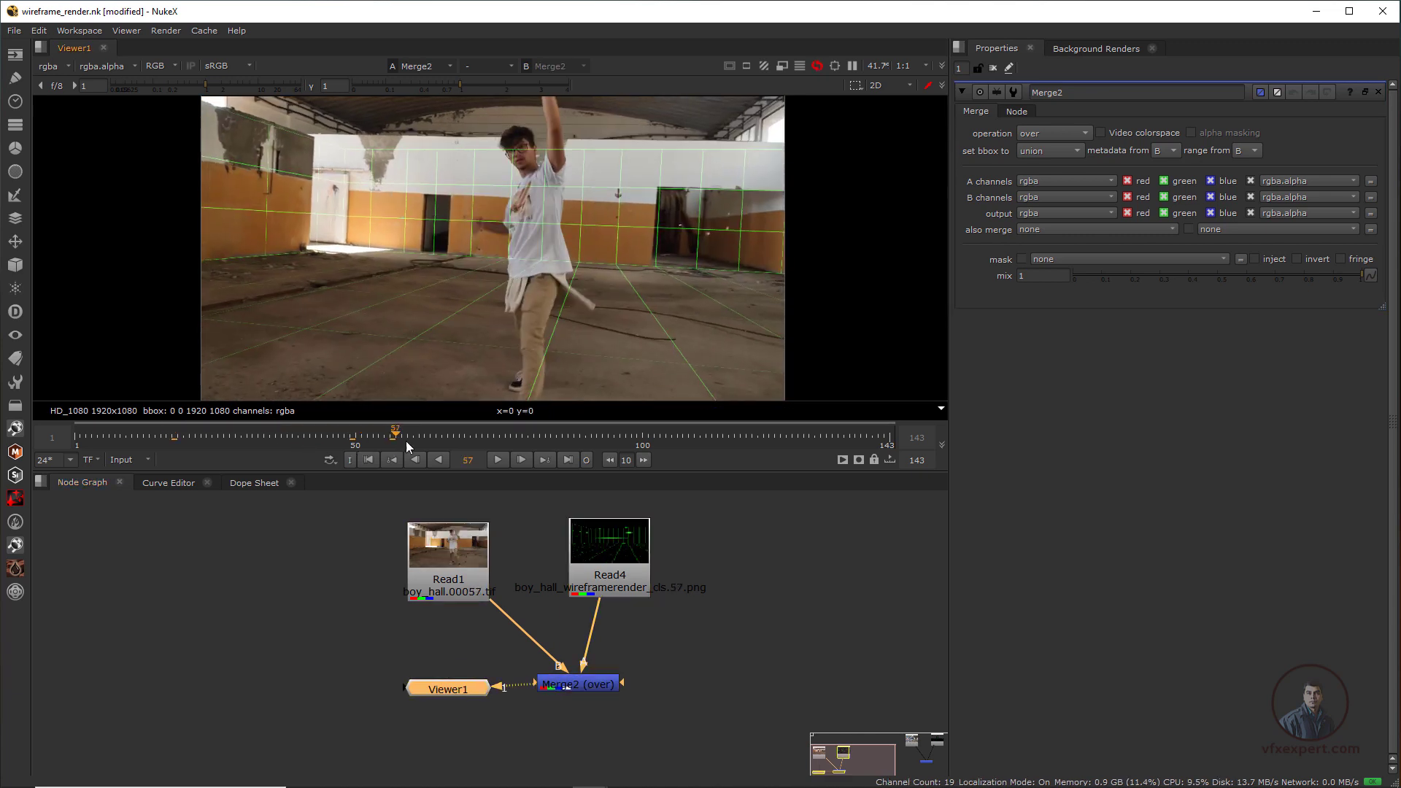
click(590, 685)
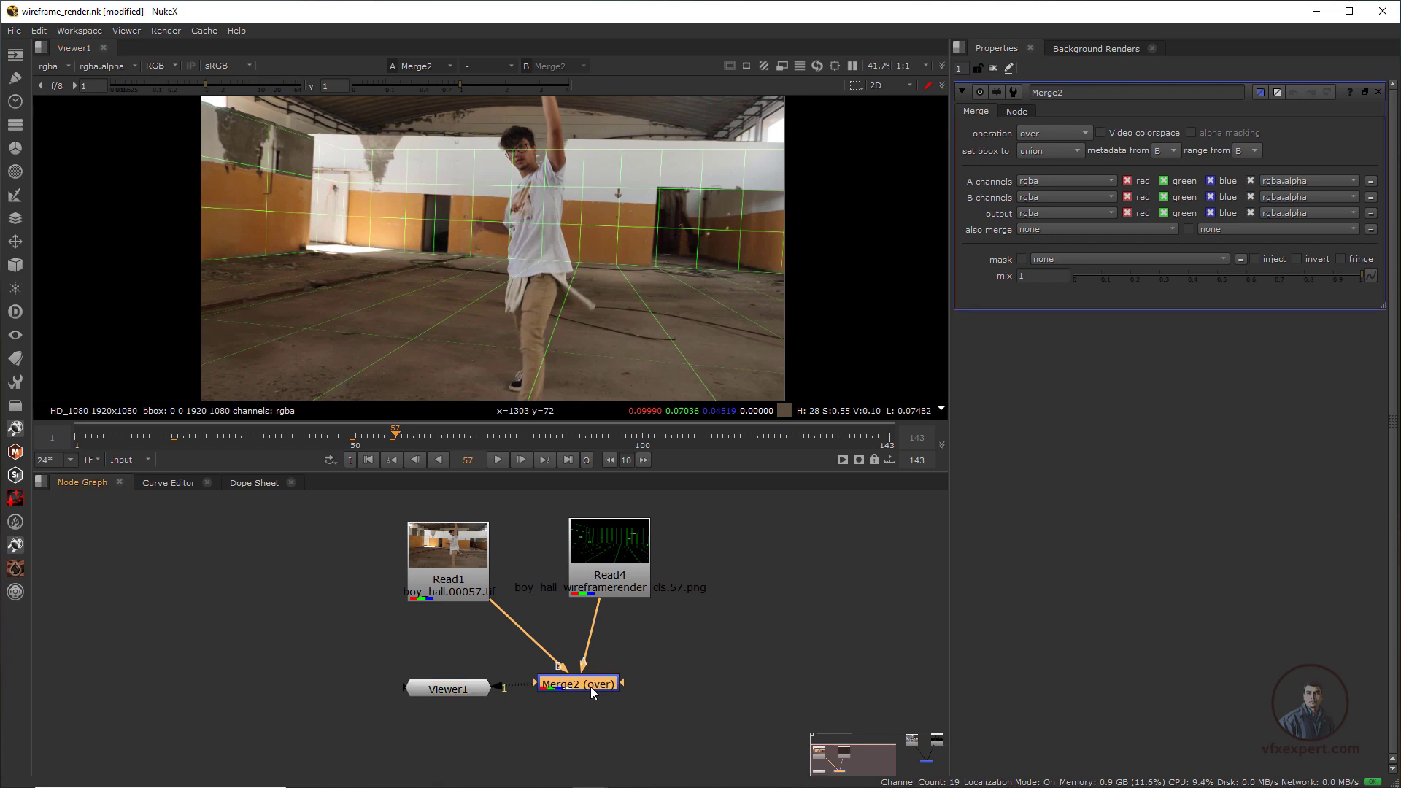
click(1041, 134)
click(1049, 395)
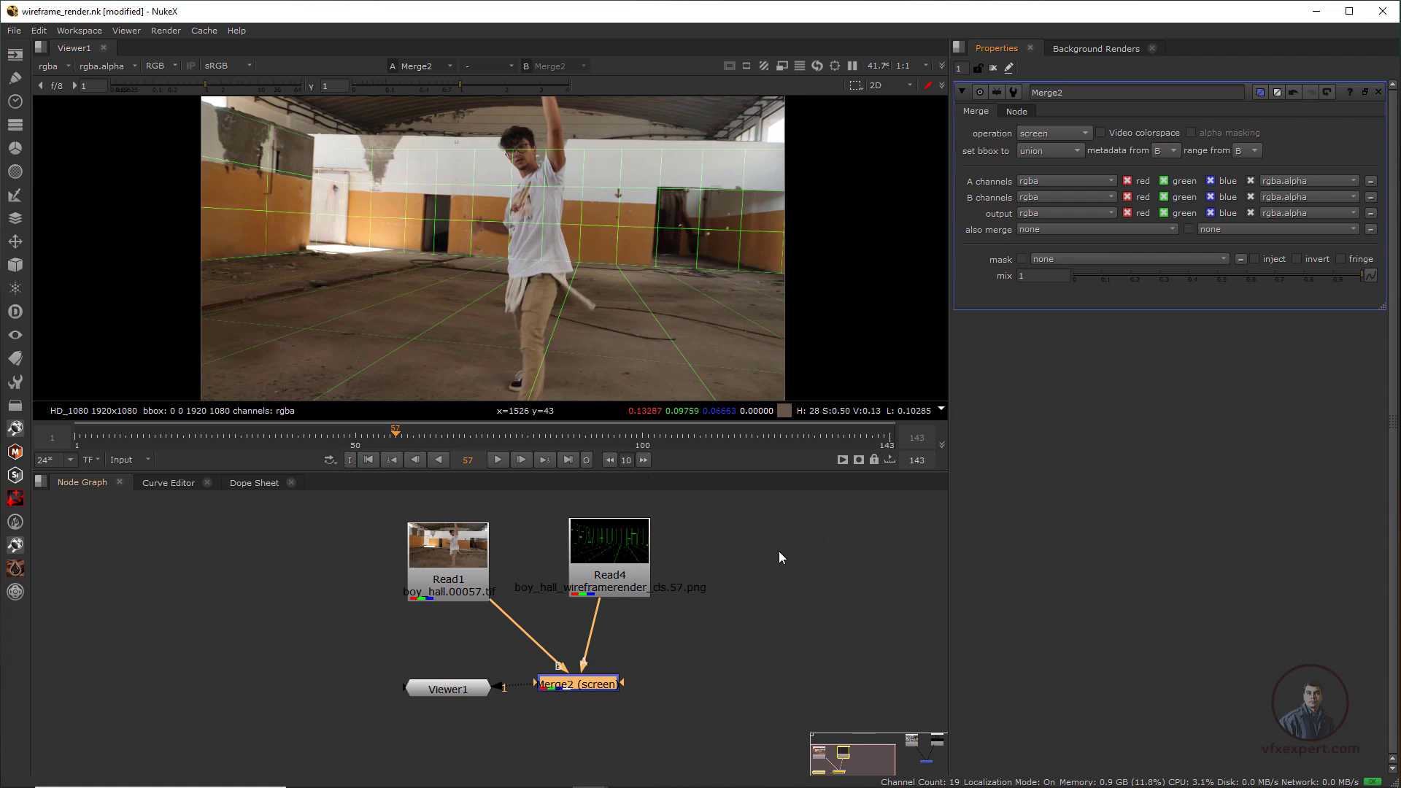
Step: View the car park footage, its wireframe pass, the boy_hall wireframe and the car park merge in turn
middle_drag(816, 588, 557, 612)
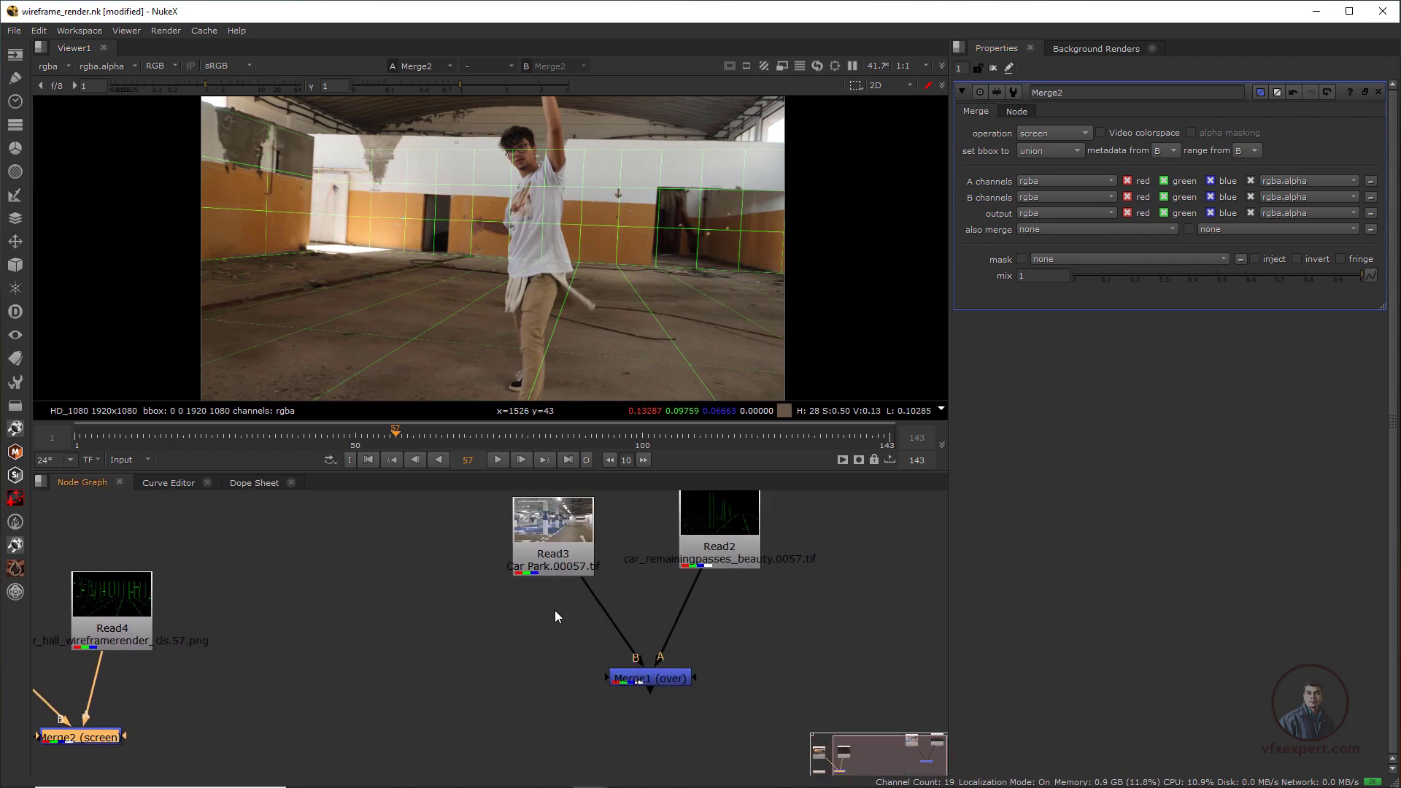
click(559, 529)
key(1)
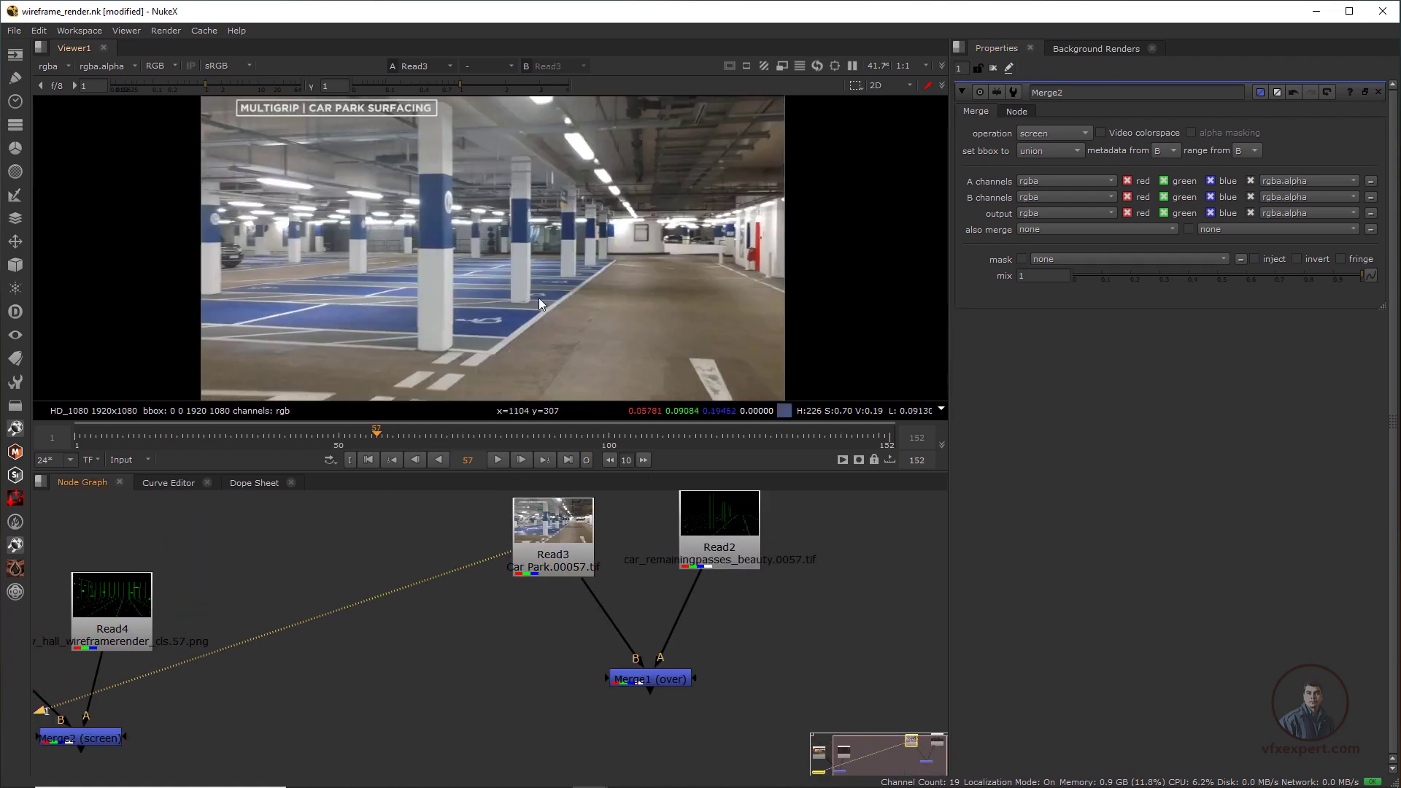
click(725, 555)
key(1)
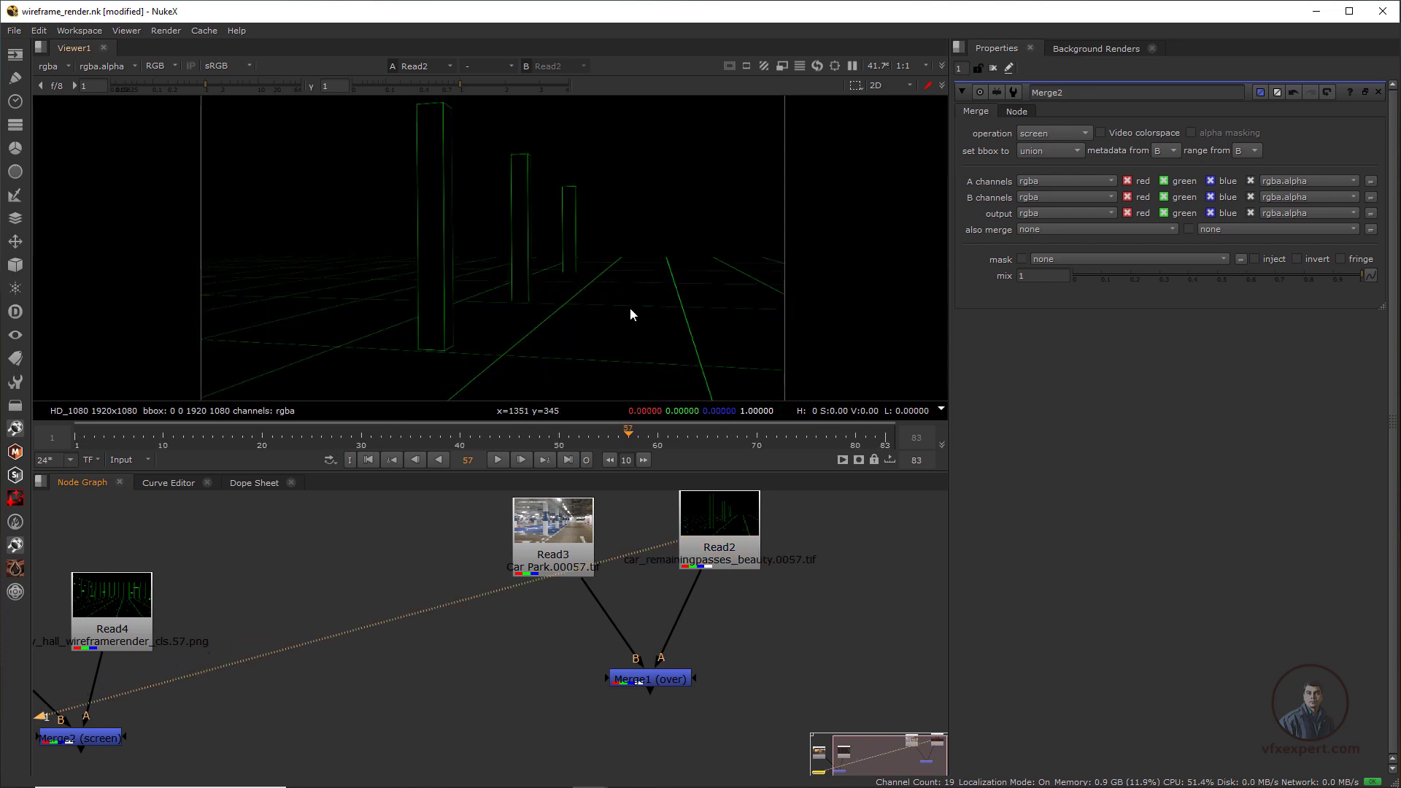
click(138, 585)
key(1)
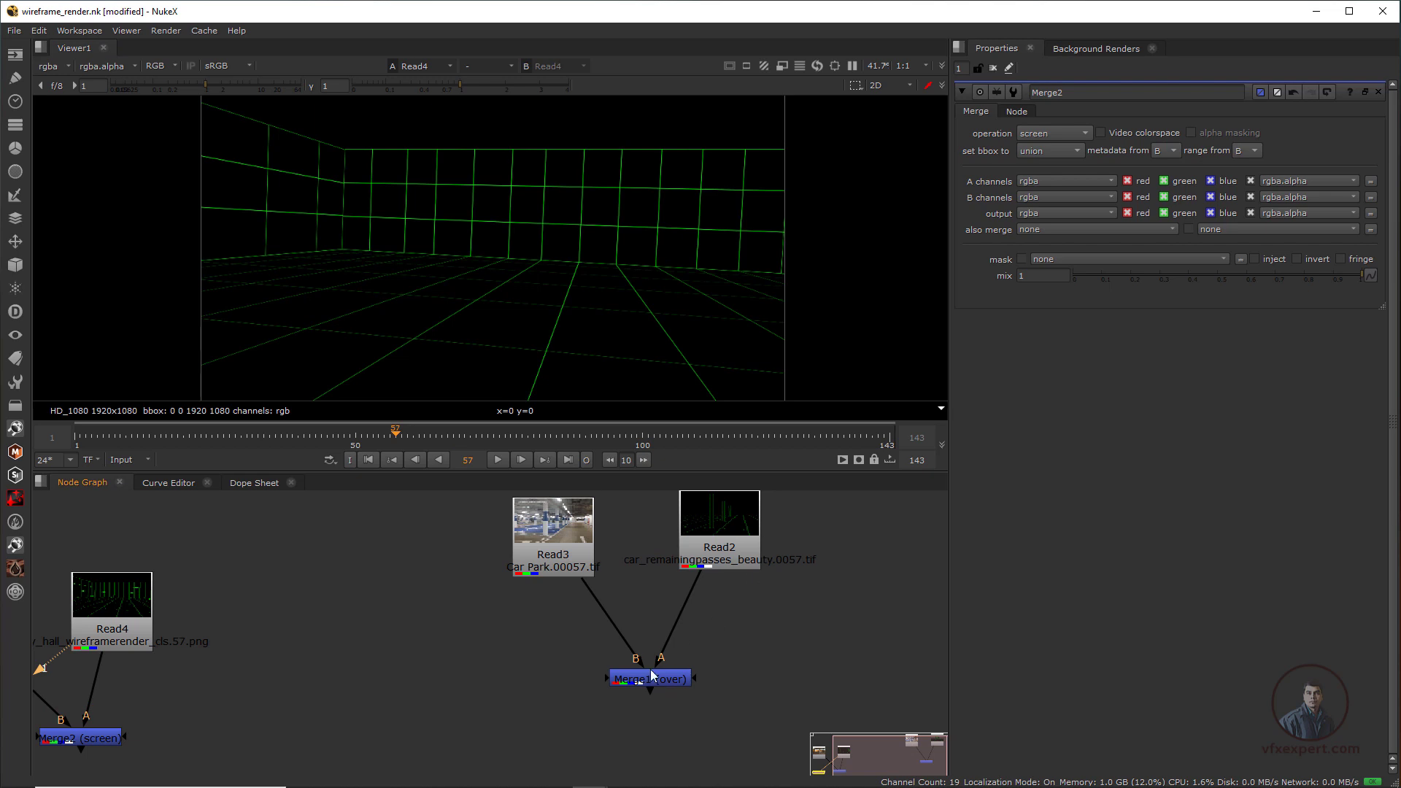
click(655, 678)
key(1)
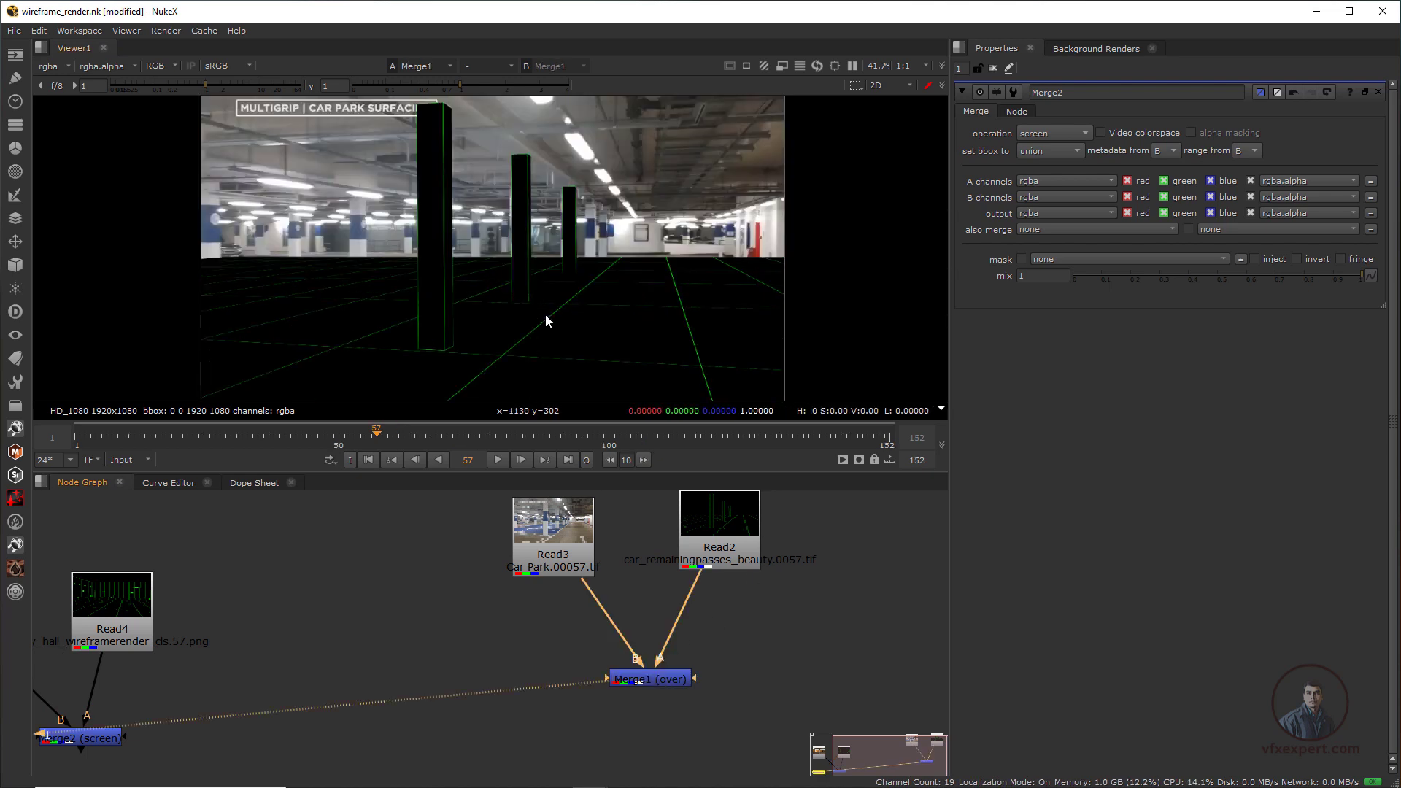
Step: Set the car park merge's operation to screen and scrub to frame 48 to check the result
double_click(661, 679)
click(1062, 132)
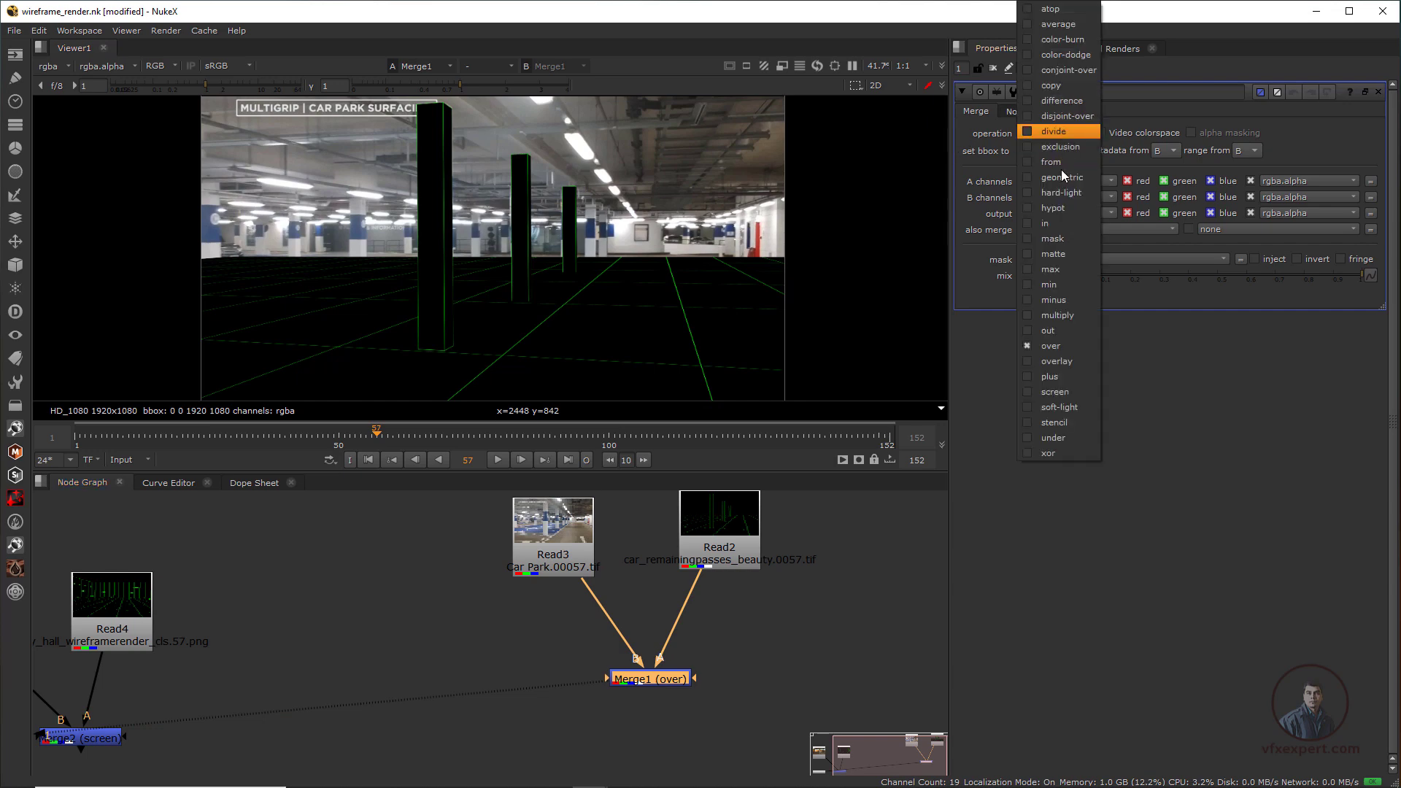
click(1056, 394)
scroll(550, 358, up, 1)
drag(504, 437, 377, 438)
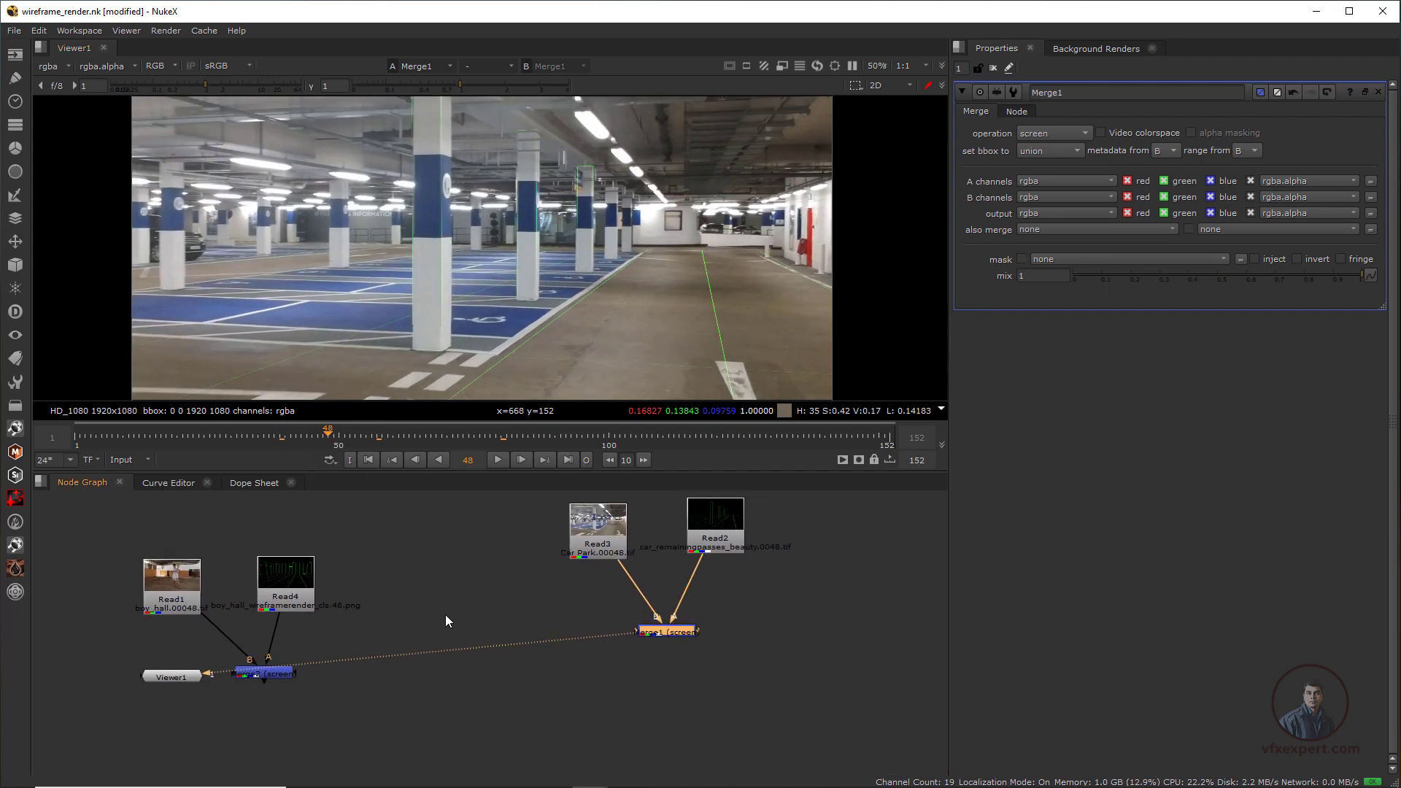
Step: Display the boy_hall merge in the viewer, place the Viewer node directly below it, and check the composite at frame 64
drag(295, 673, 532, 722)
click(405, 674)
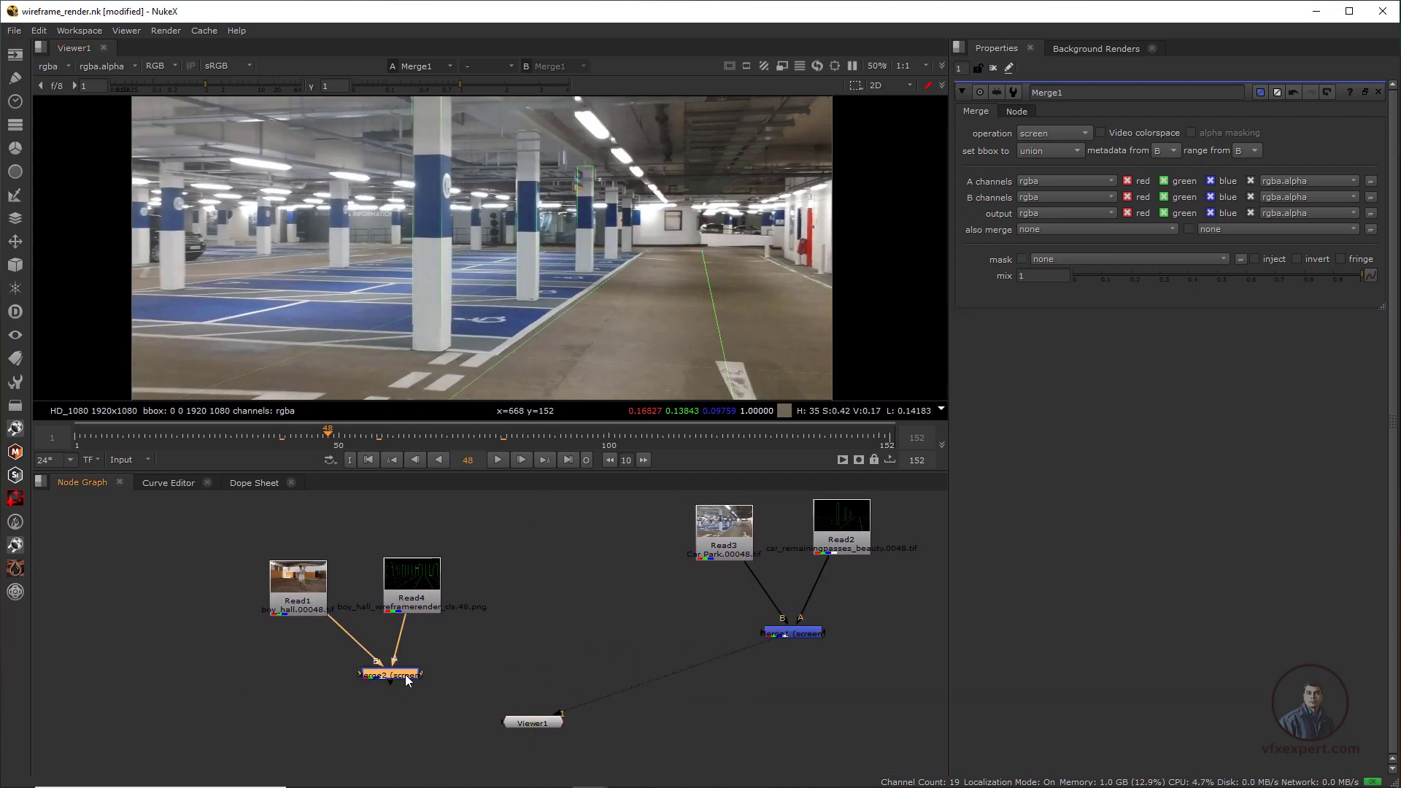
key(1)
scroll(523, 265, up, 1)
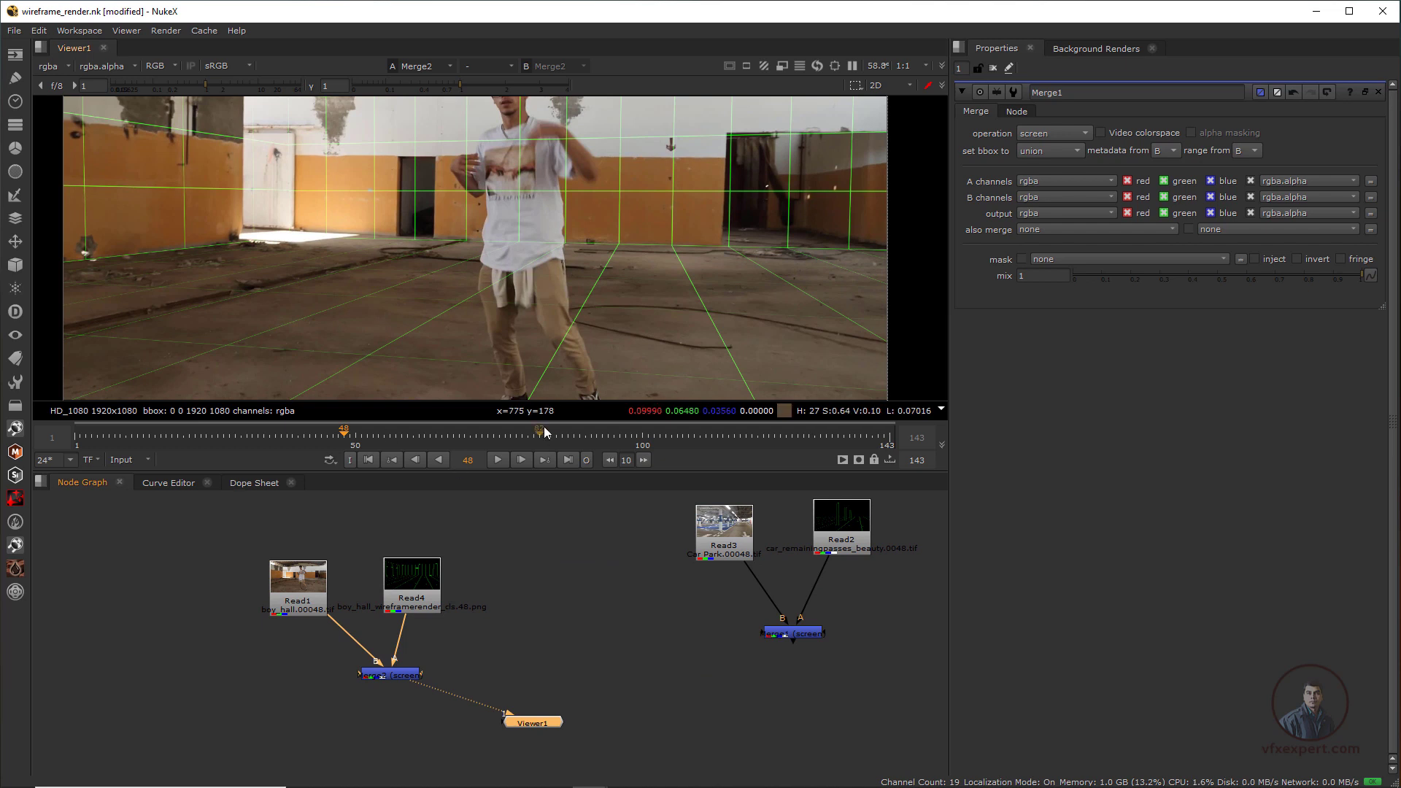
drag(532, 722, 397, 720)
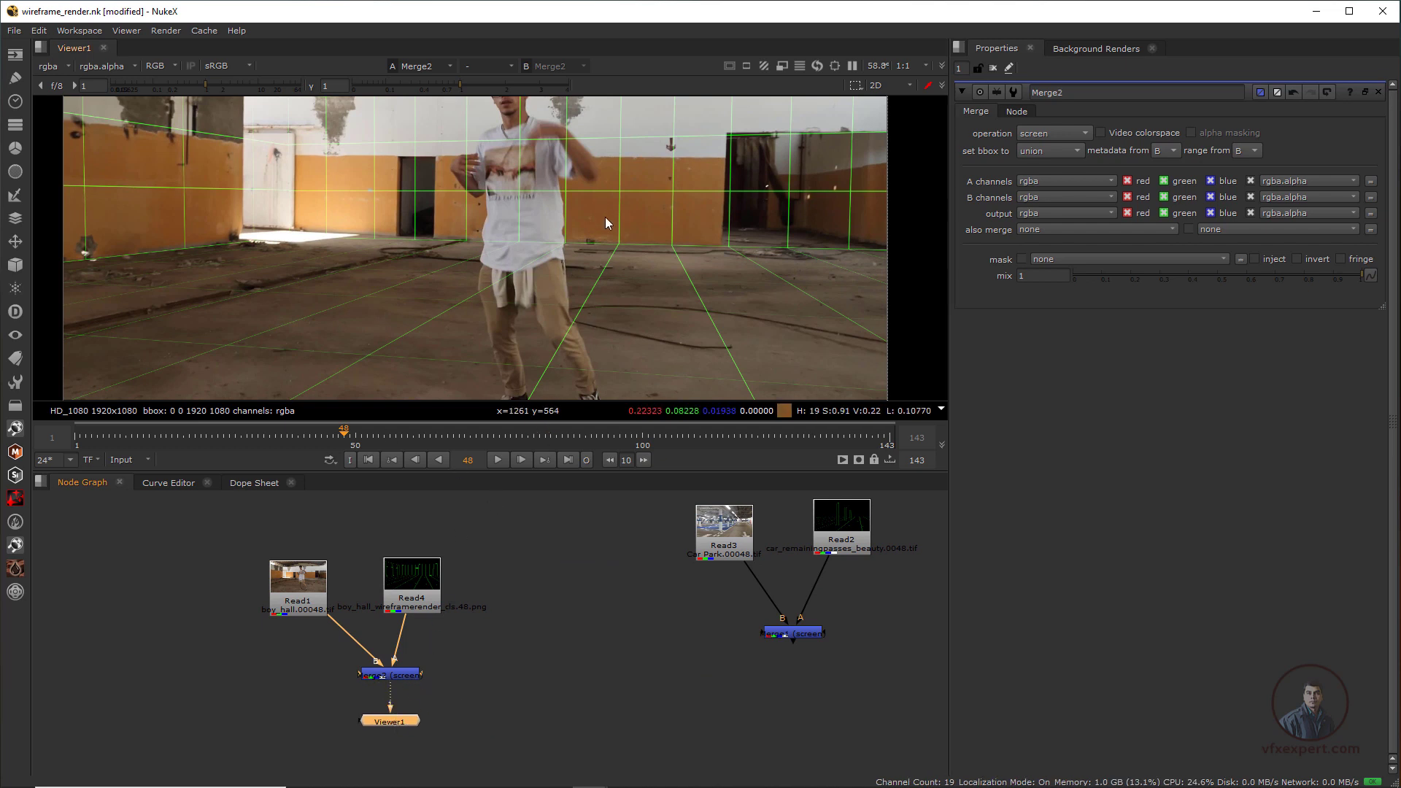
scroll(606, 217, down, 1)
scroll(567, 254, up, 1)
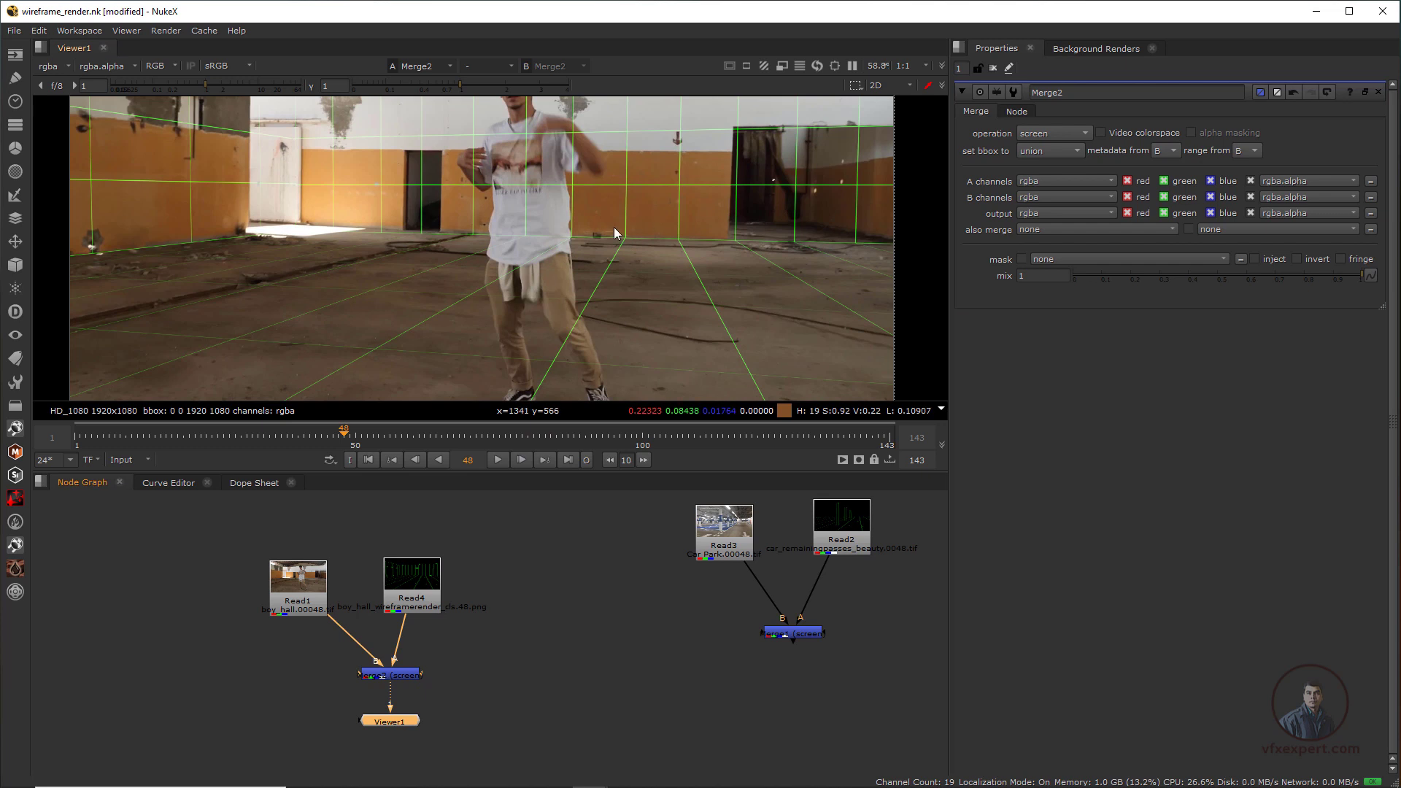
click(435, 436)
Step: Move the boy_hall wireframe read node up and insert a Grade node between it and the merge
drag(425, 590, 410, 535)
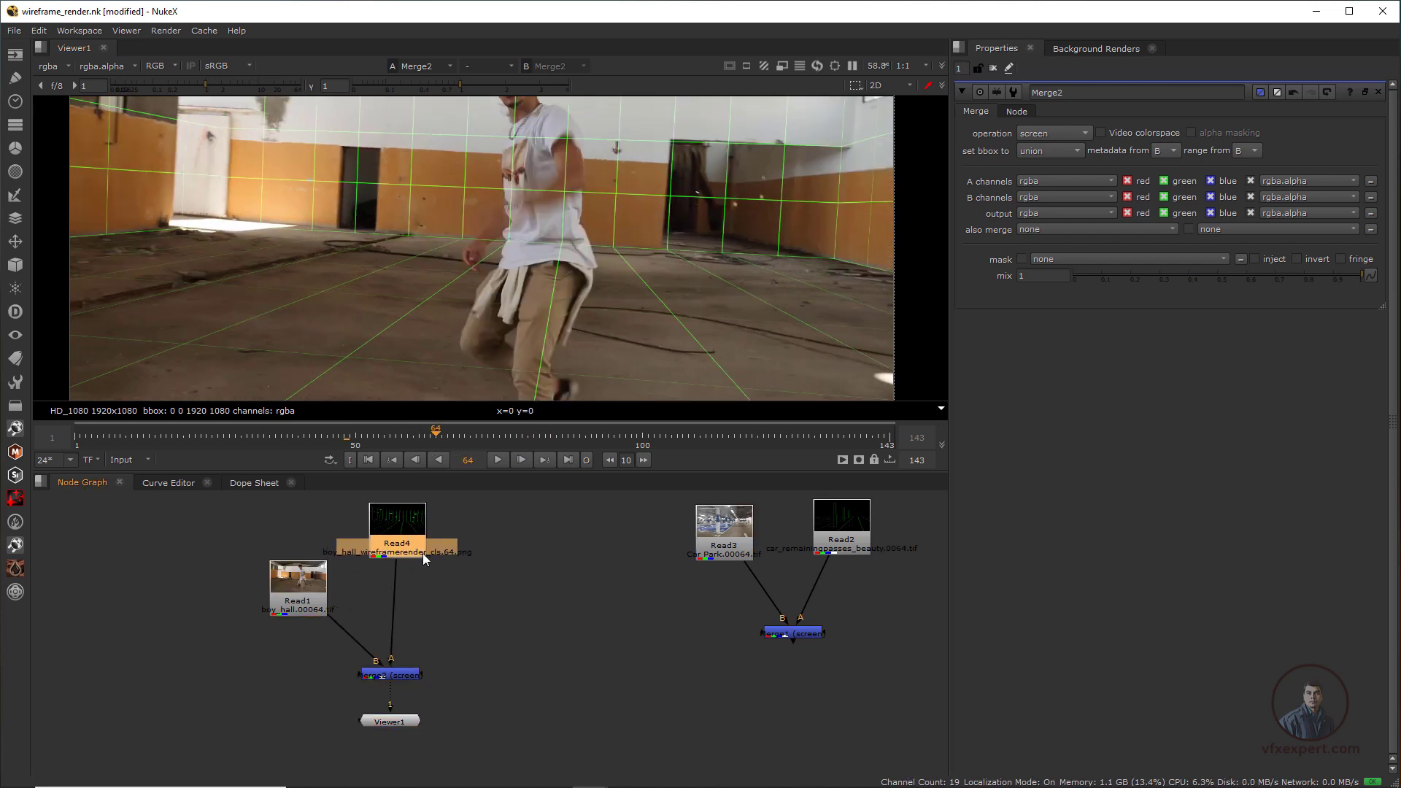
scroll(440, 347, down, 1)
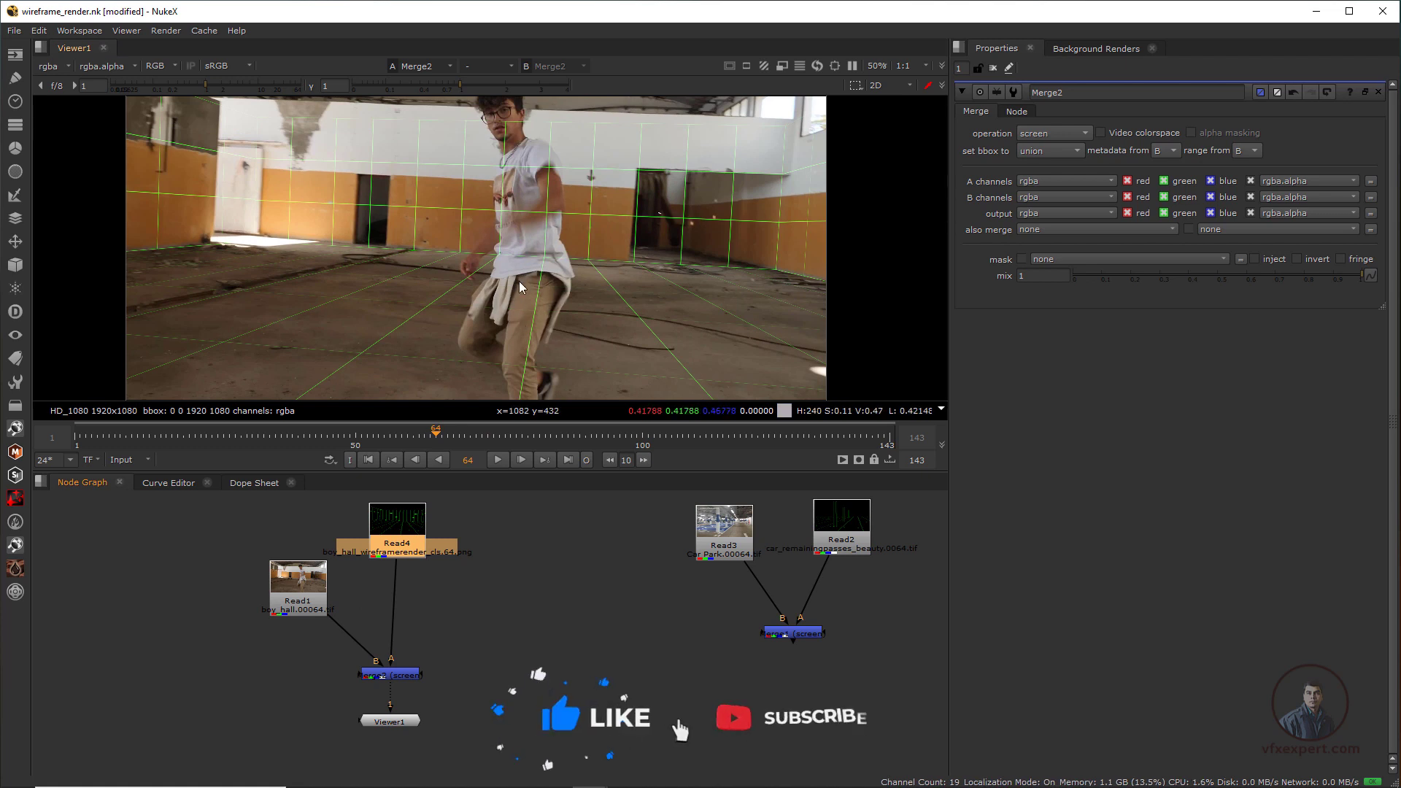
drag(408, 542, 409, 564)
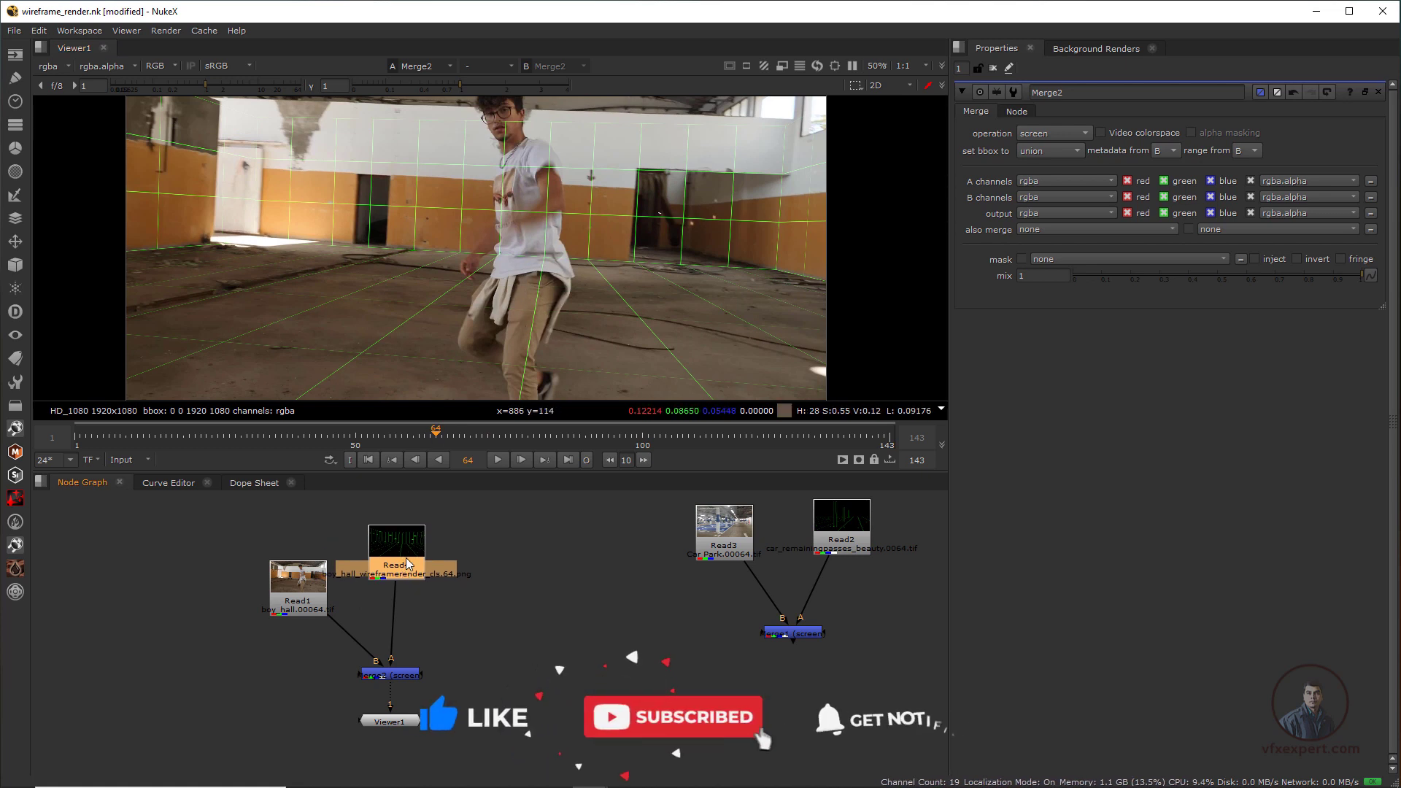
key(g)
drag(413, 594, 418, 614)
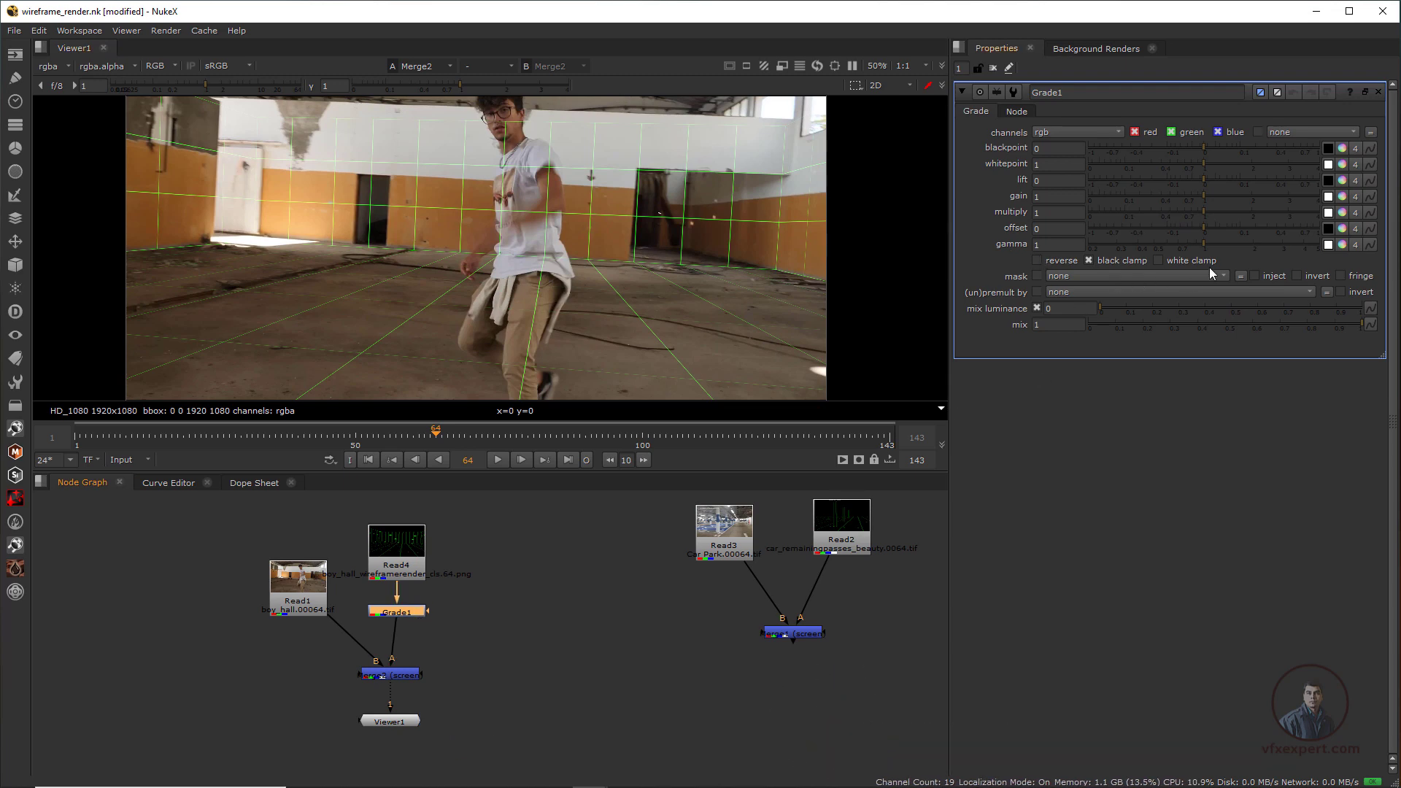
Step: Set the Grade node's gamma to 5 and check the wireframe lines at frame 49
drag(1204, 245, 1399, 276)
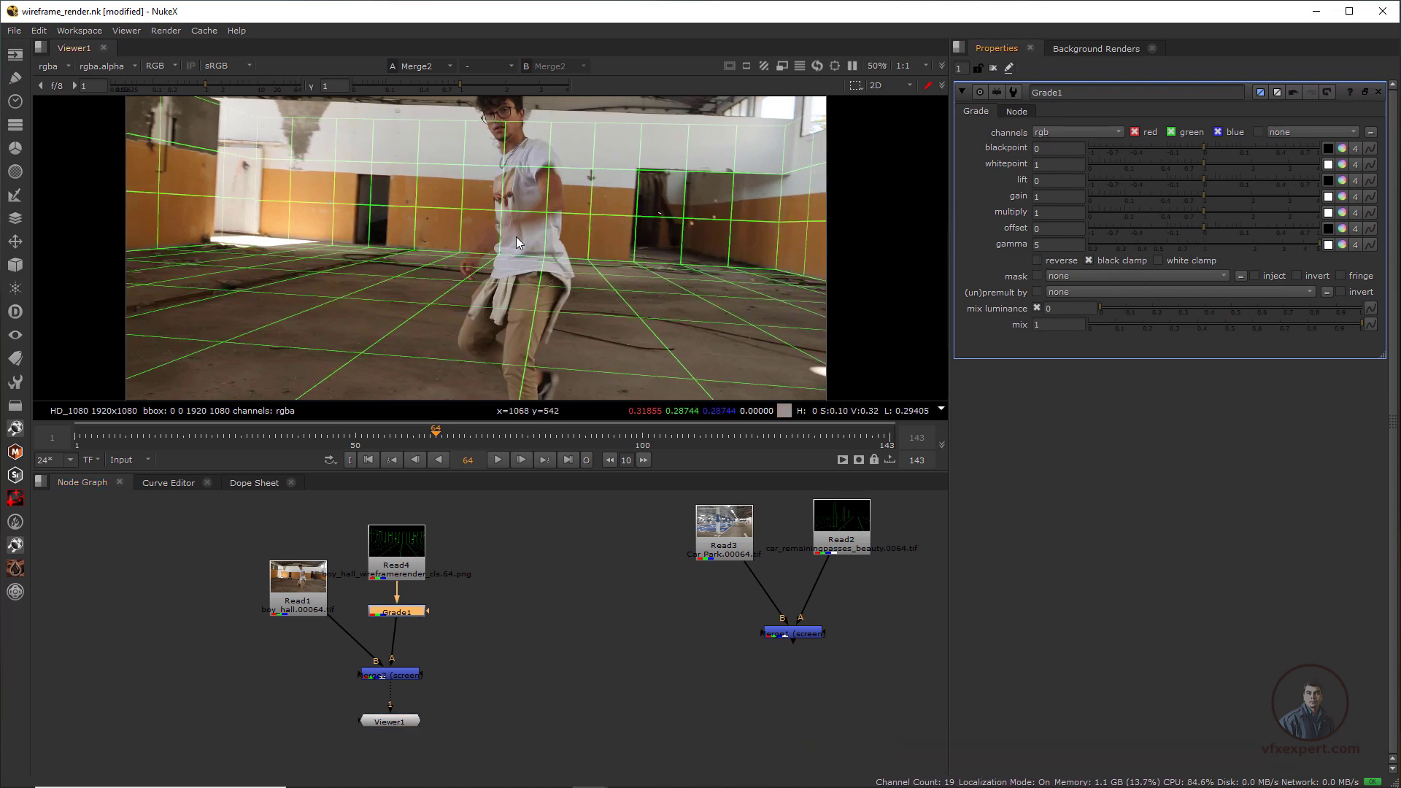
scroll(519, 248, up, 1)
click(349, 440)
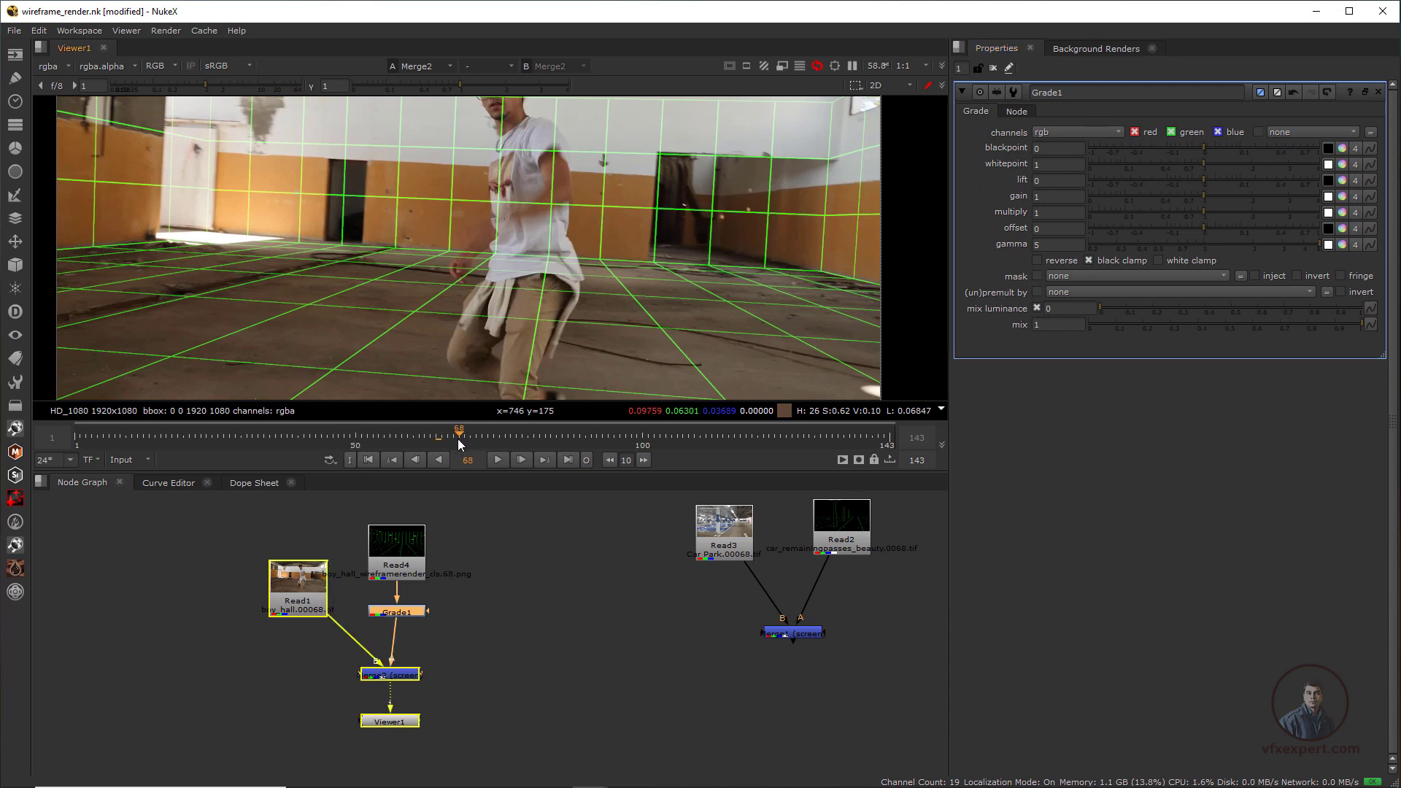
scroll(455, 305, down, 1)
scroll(456, 309, down, 1)
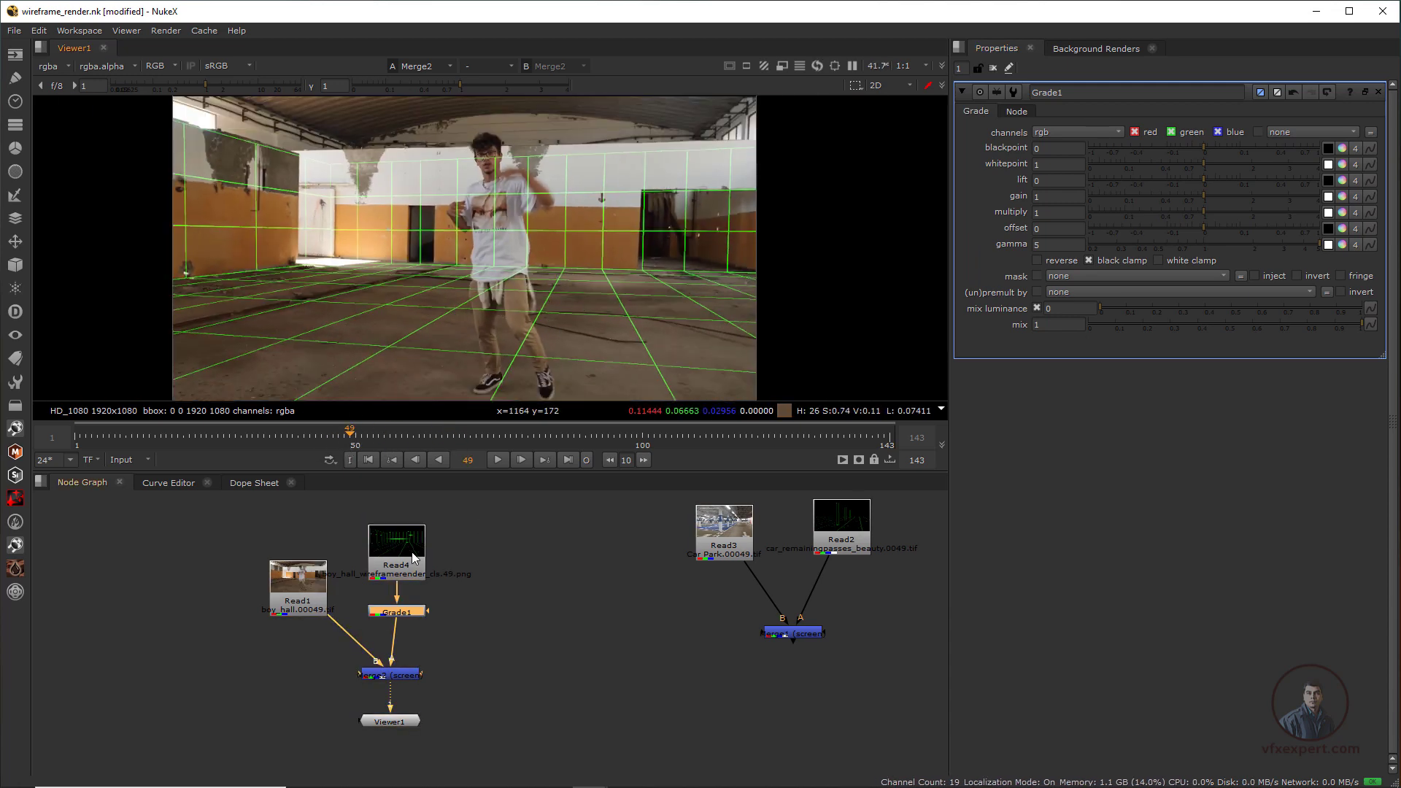
Step: Insert a HueShift node between the boy_hall wireframe and the Grade node, and set its hue rotation to 36
drag(413, 557, 398, 537)
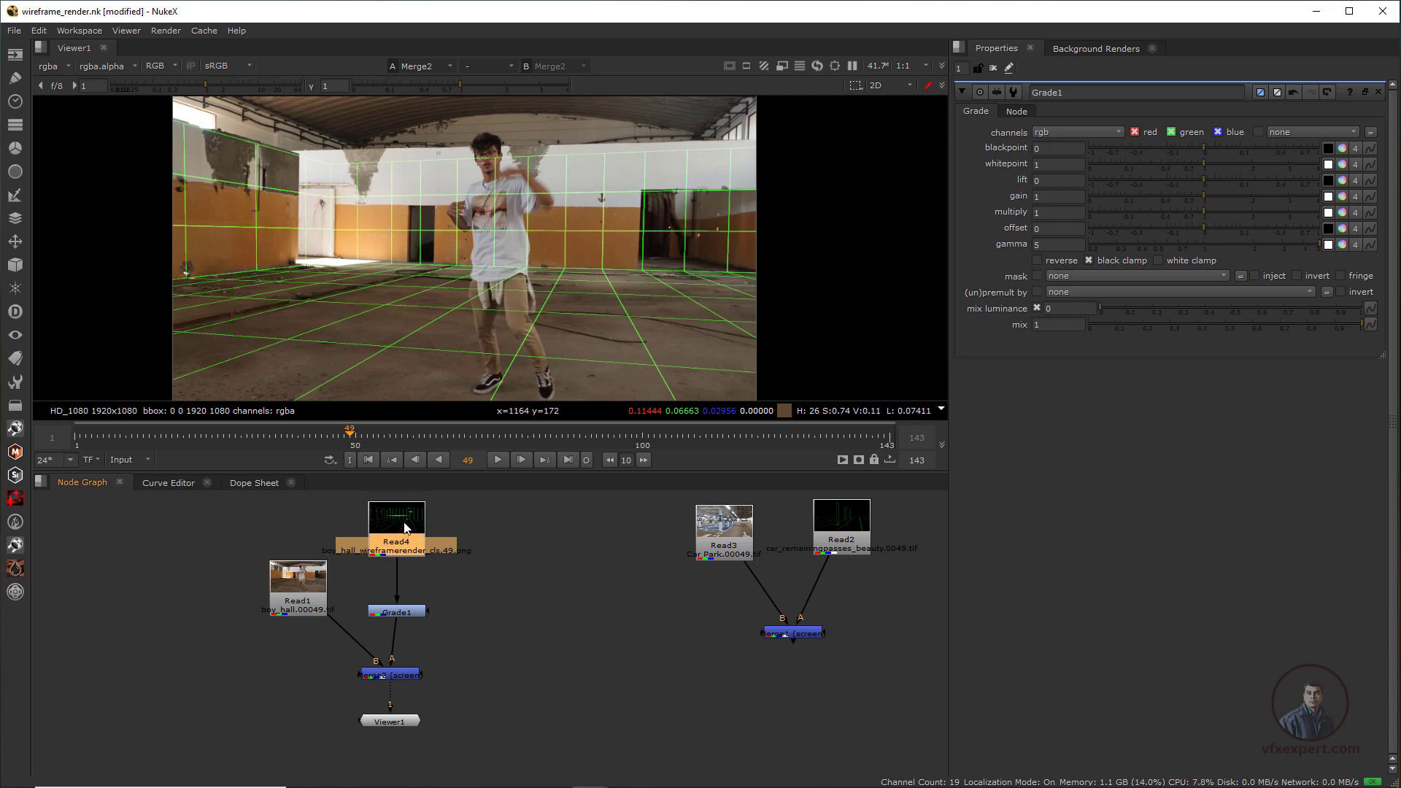
key(Tab)
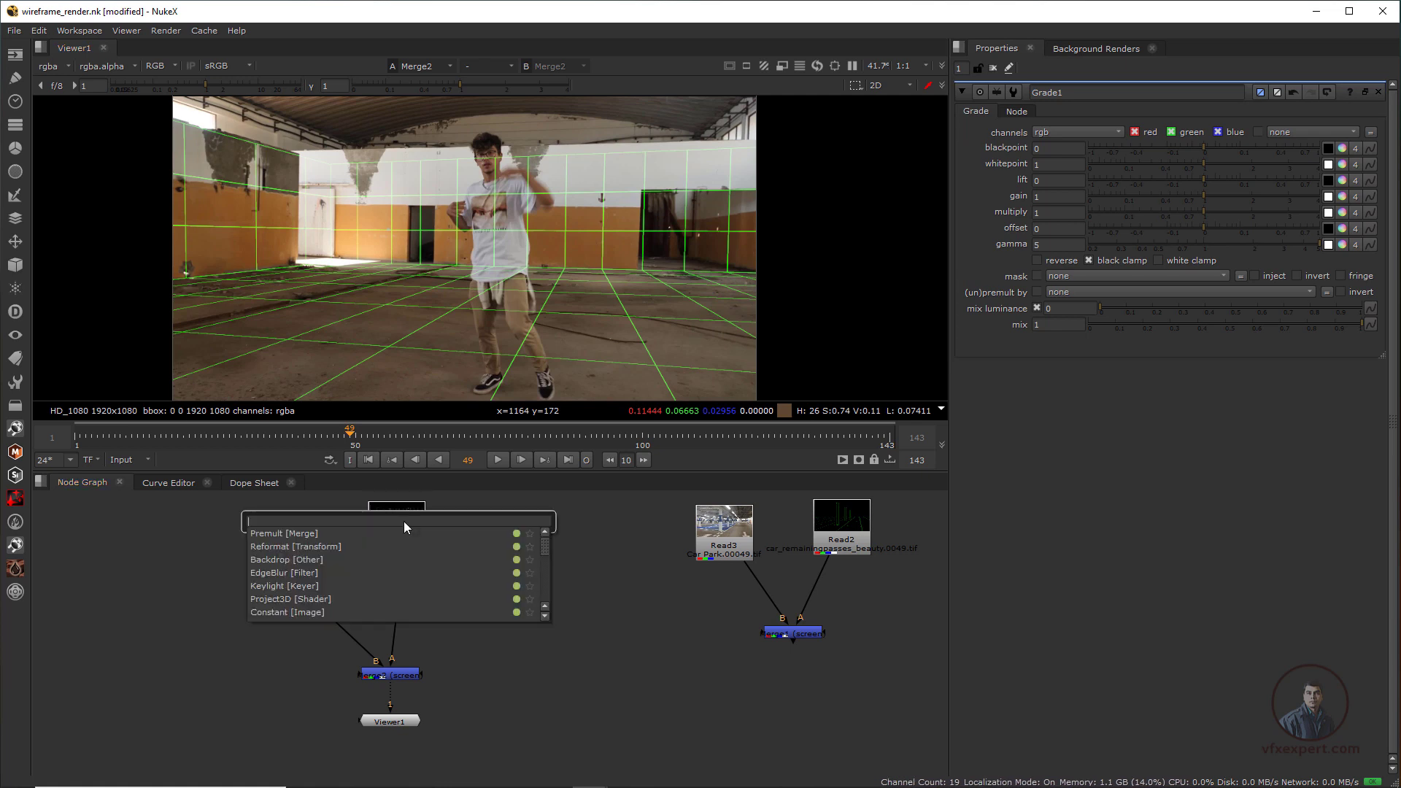
text(hue)
key(Return)
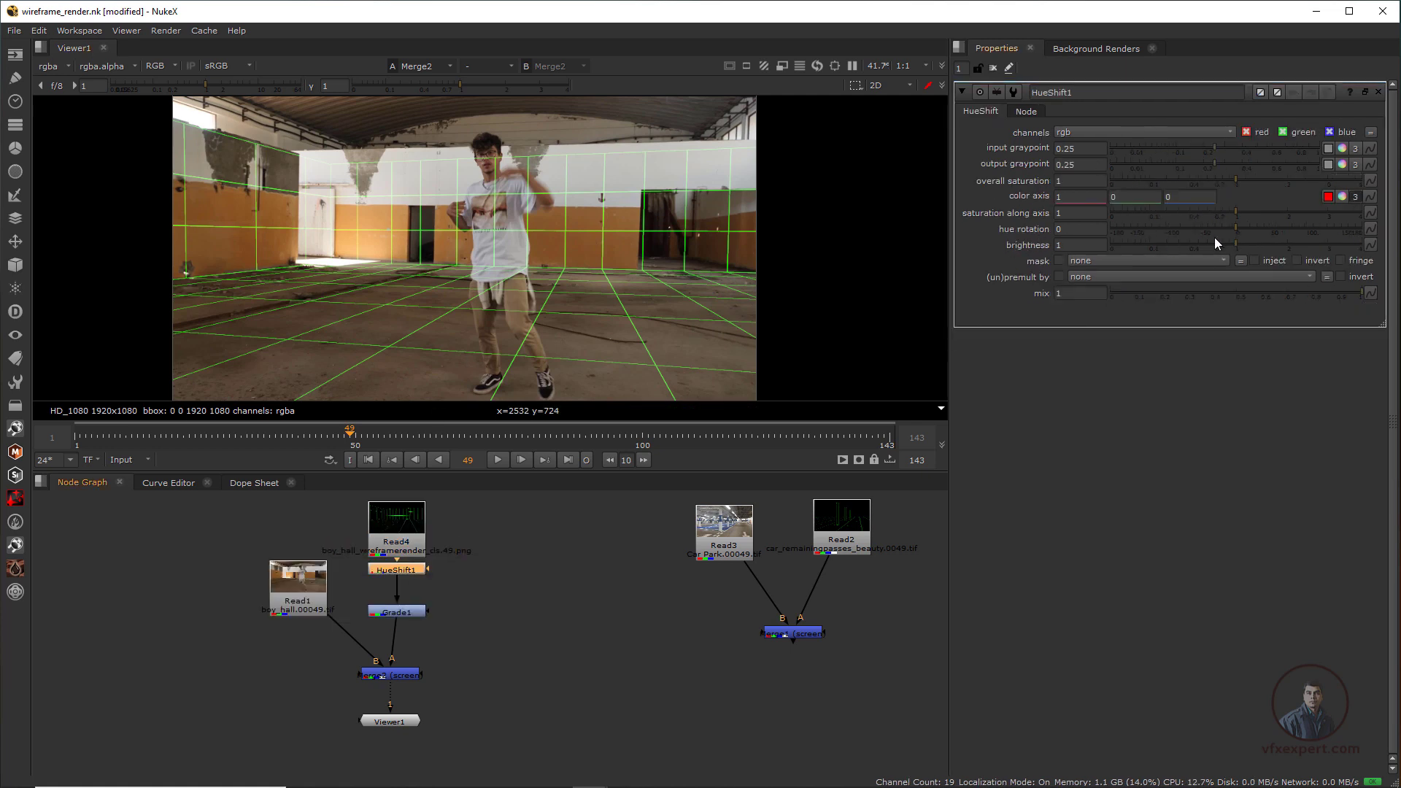
mouse_move(1240, 232)
mouse_down()
mouse_move(1114, 225)
mouse_move(1354, 220)
mouse_move(1220, 235)
mouse_move(1262, 230)
mouse_up()
scroll(542, 292, up, 2)
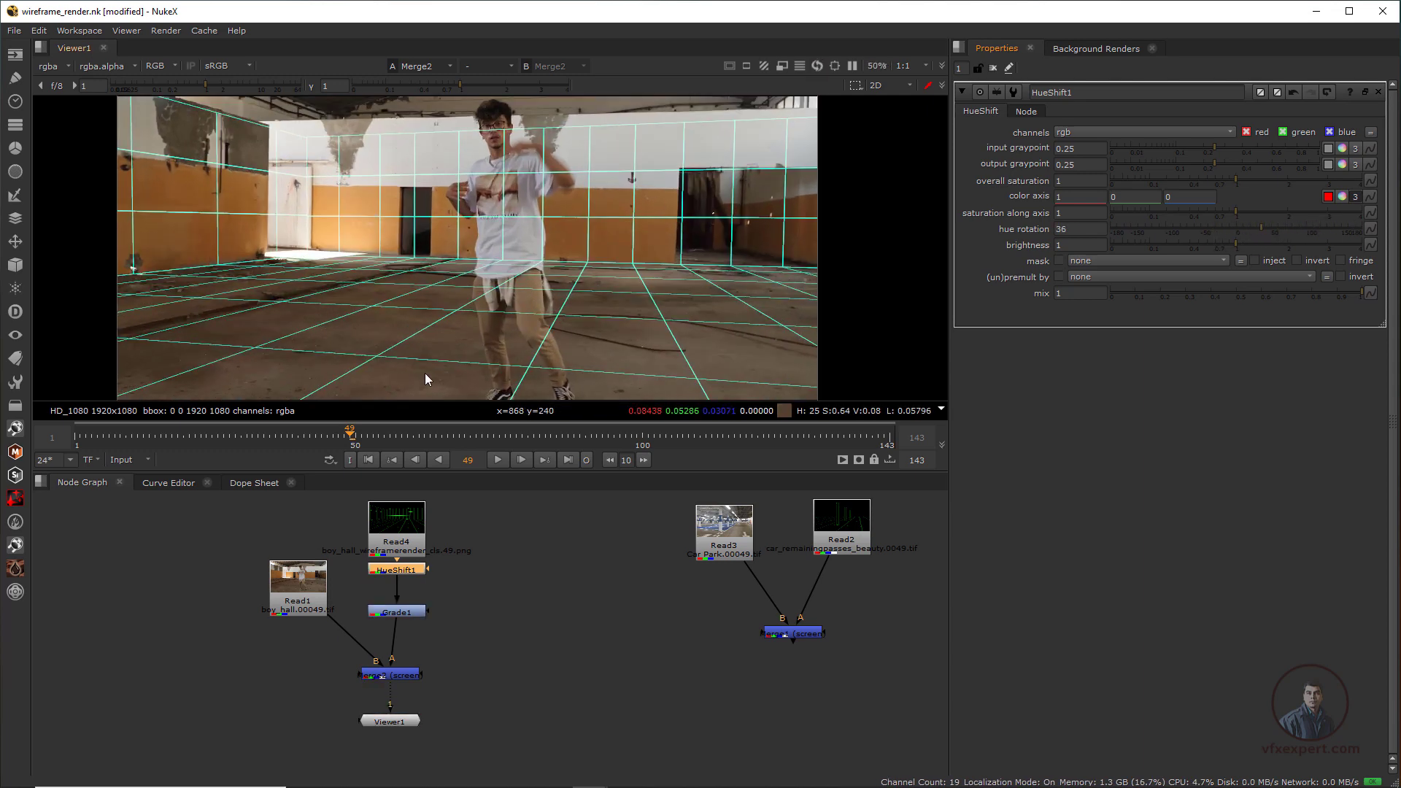
Step: Play the boy_hall composite from frame 1 and stop at frame 34
click(368, 460)
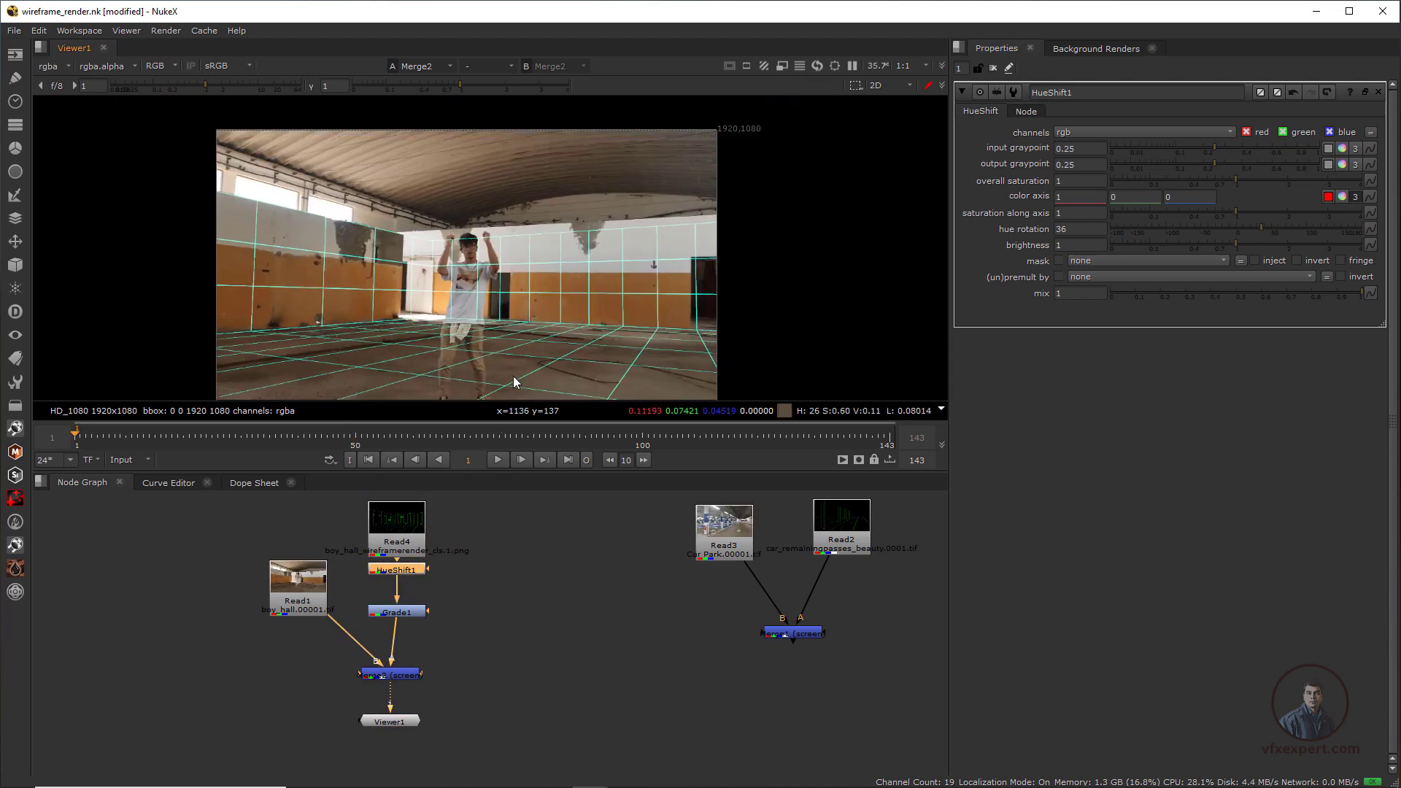
click(496, 463)
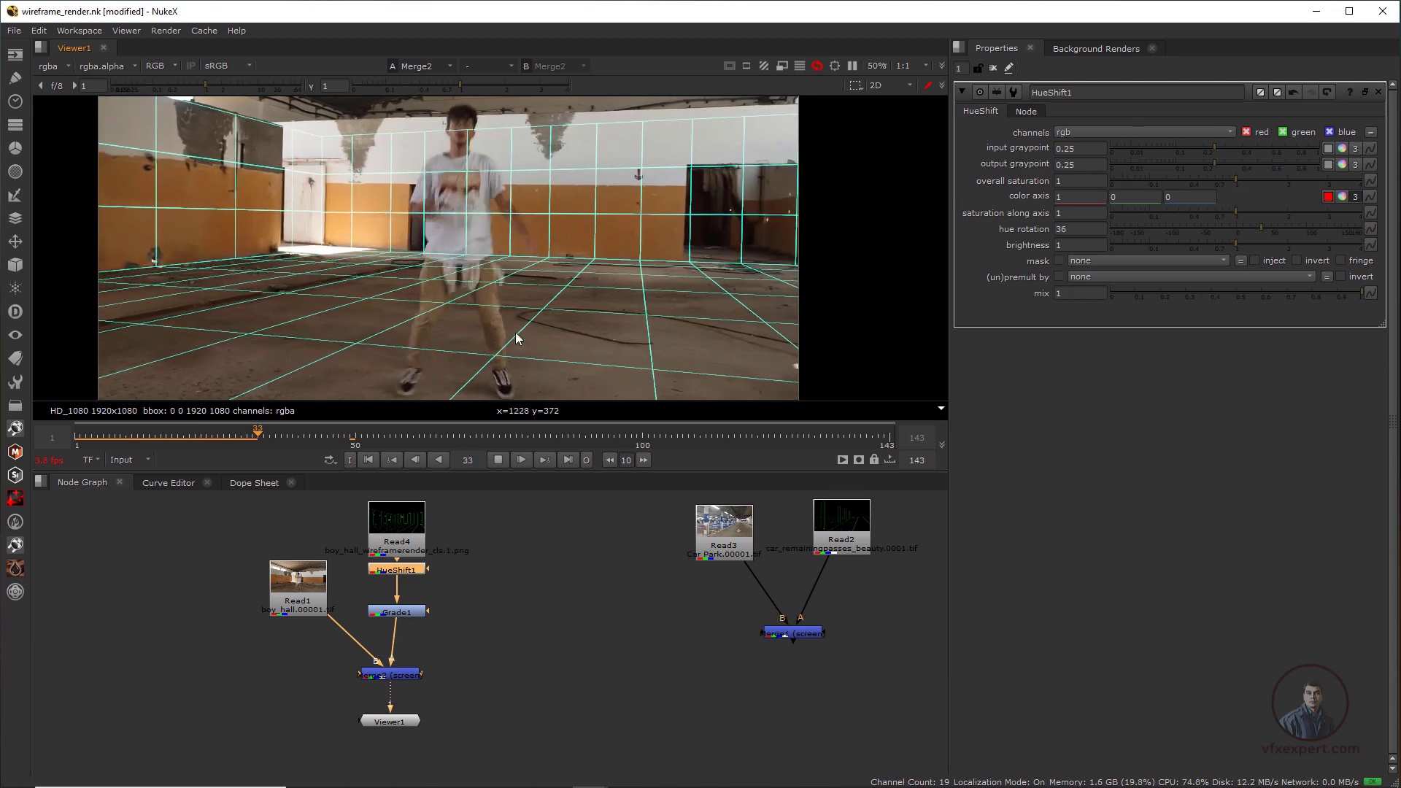
click(520, 465)
click(498, 459)
click(497, 461)
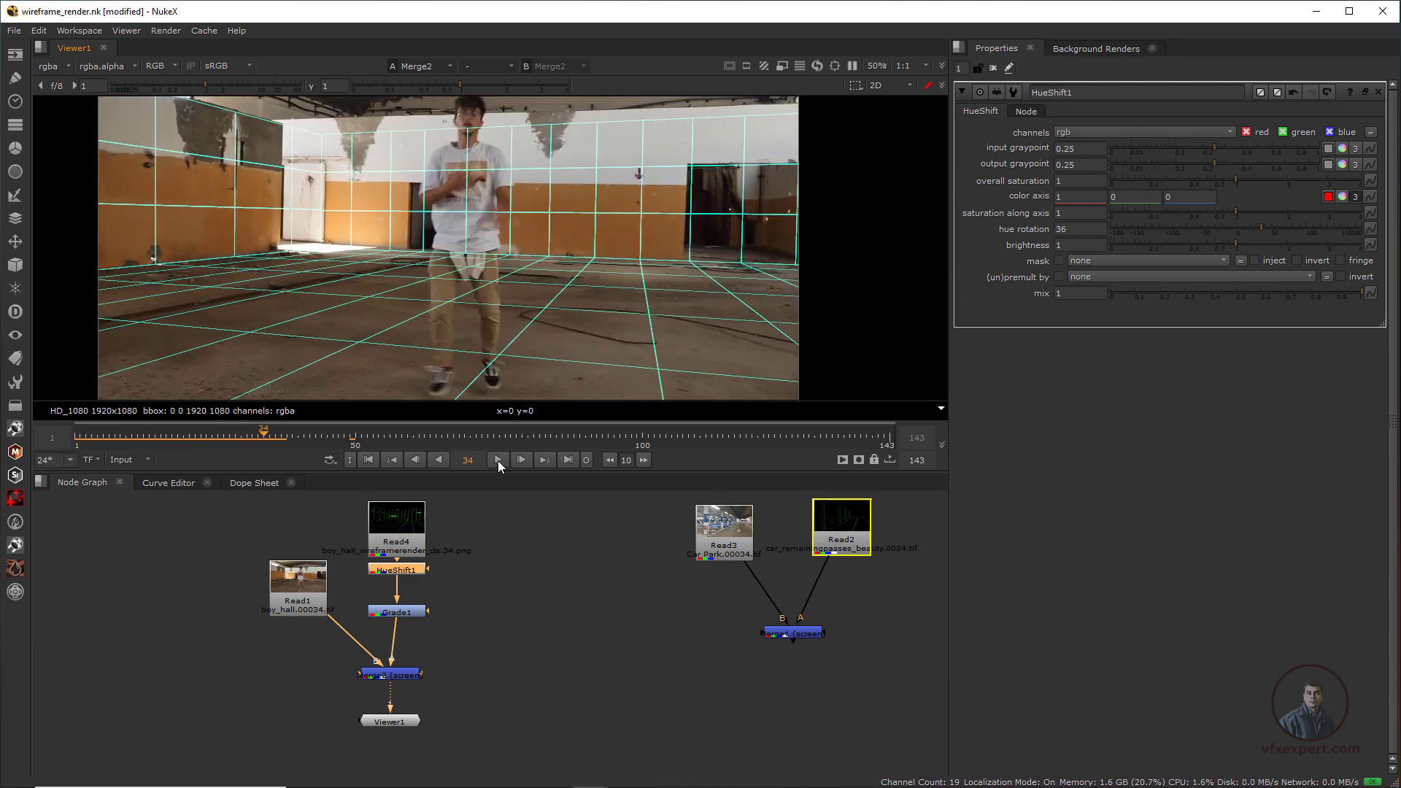
Step: Display the car park merge and copy the boy_hall HueShift and Grade nodes into the car park wireframe branch
click(806, 637)
key(1)
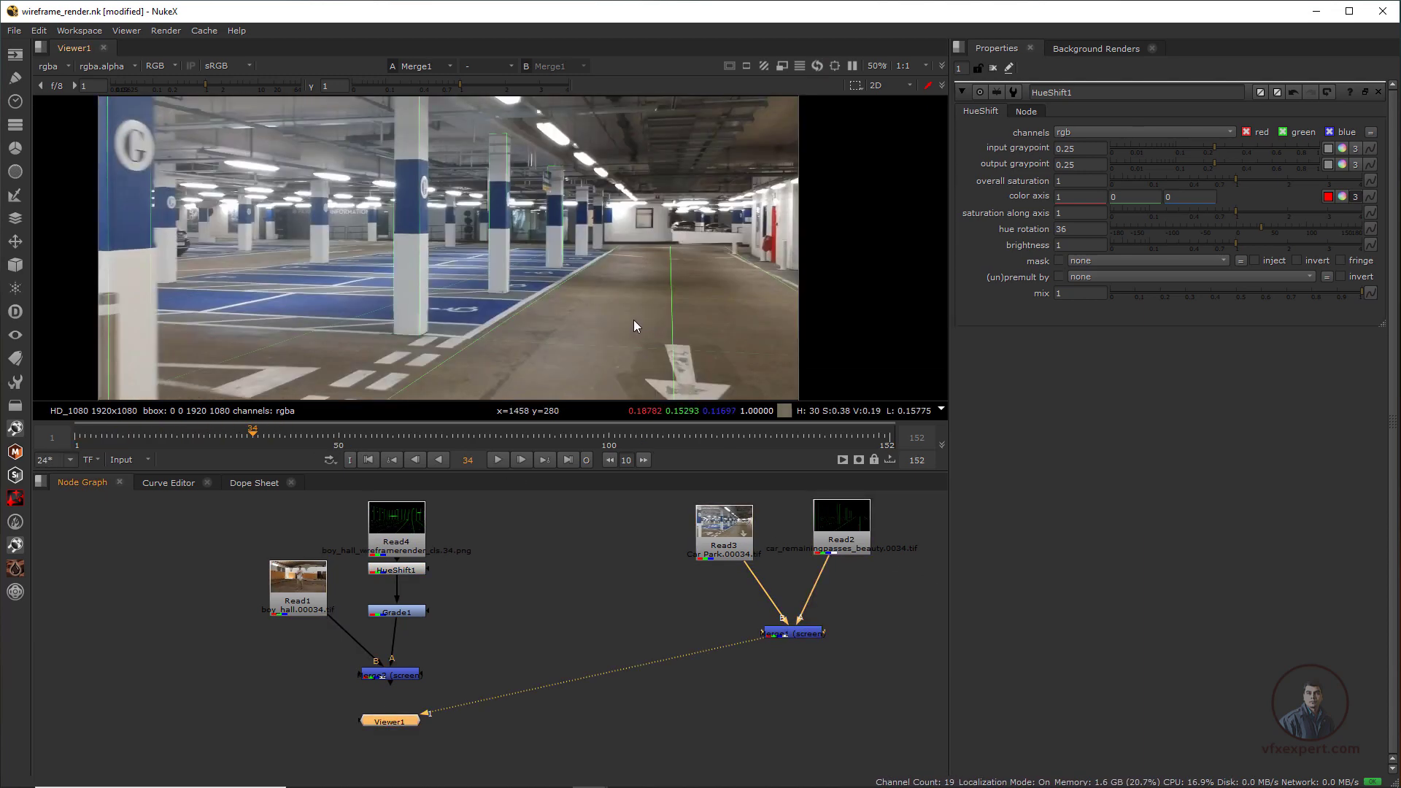
drag(414, 571, 362, 634)
key(ctrl+c)
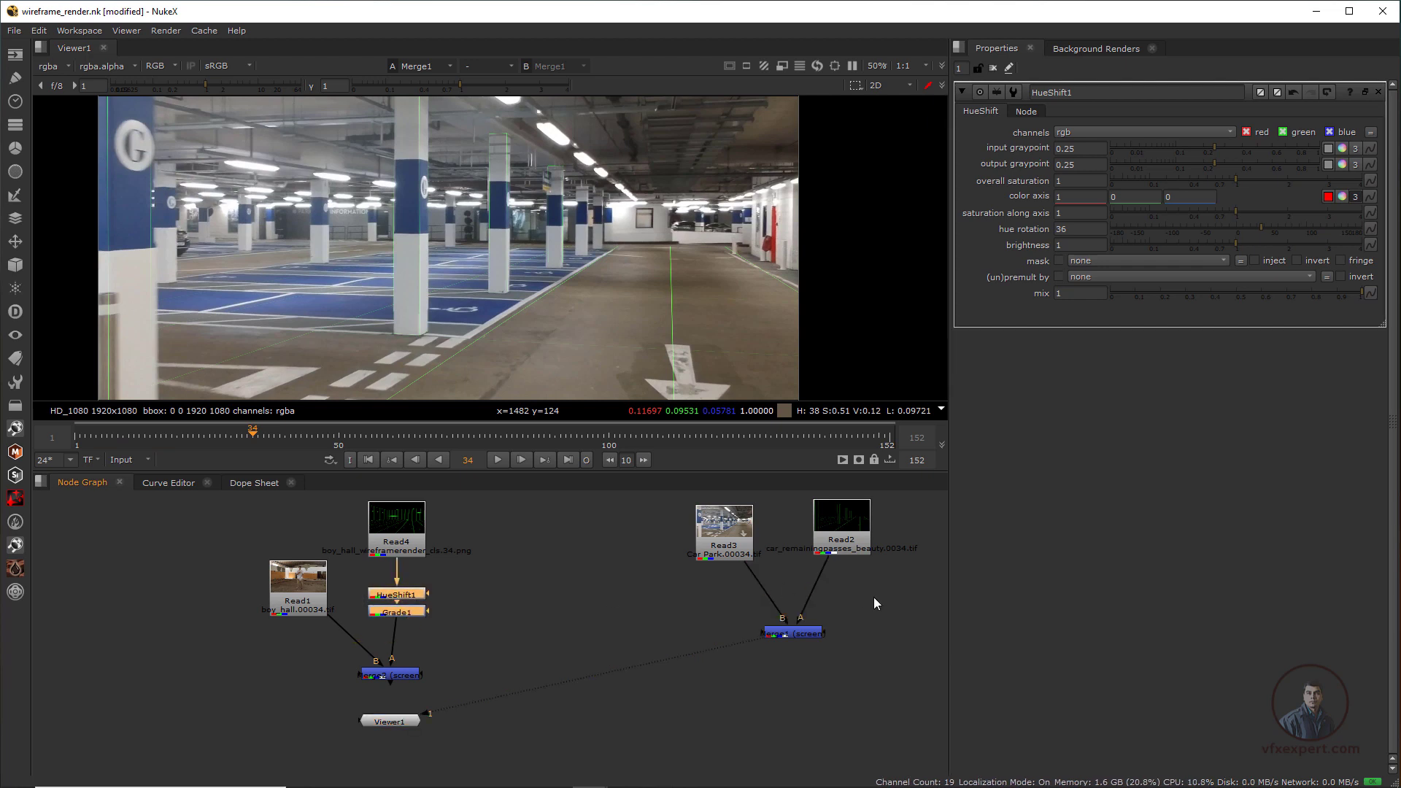
key(ctrl+v)
drag(864, 597, 843, 595)
drag(807, 606, 842, 596)
Step: Arrange the car park branch with the HueShift and Grade copies under the wireframe read and the Viewer below the merge
drag(788, 635, 843, 615)
drag(765, 661, 770, 656)
drag(393, 722, 766, 684)
mouse_move(860, 598)
mouse_down()
mouse_move(880, 599)
mouse_move(839, 593)
mouse_up()
scroll(532, 311, up, 1)
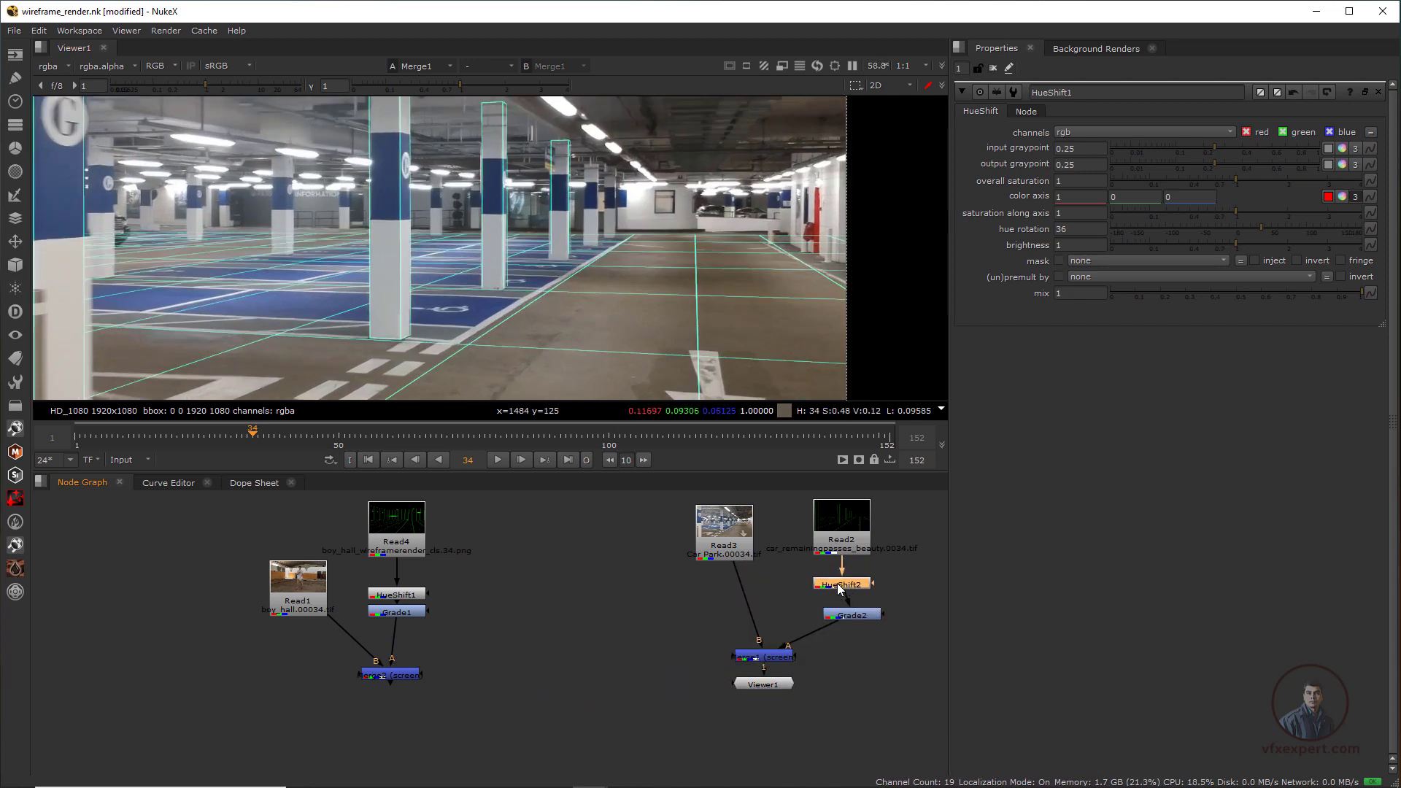
drag(861, 620, 842, 627)
Step: Open the copied Grade node's properties and check the car park wireframe with the hue shift disabled around frame 35
double_click(843, 626)
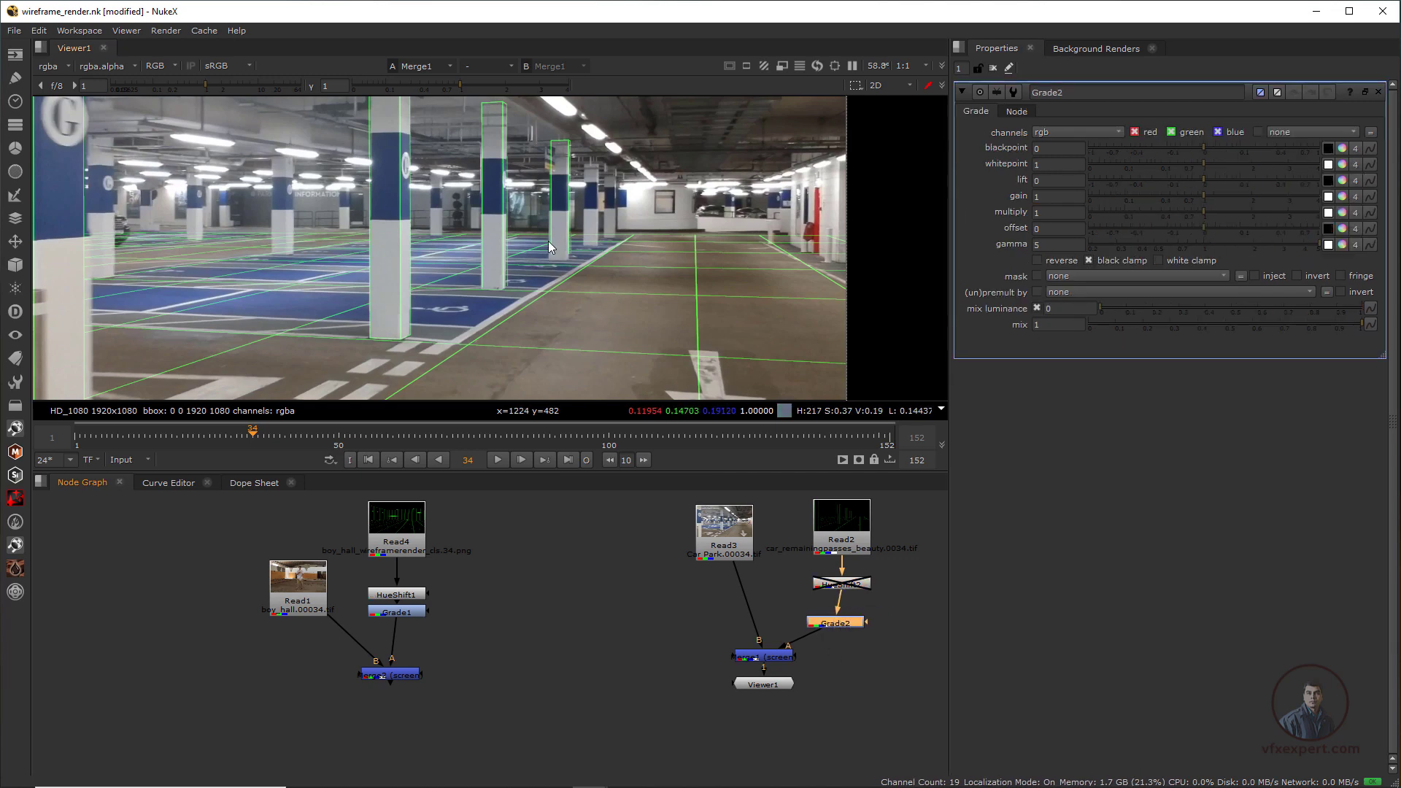
scroll(547, 246, up, 2)
click(258, 435)
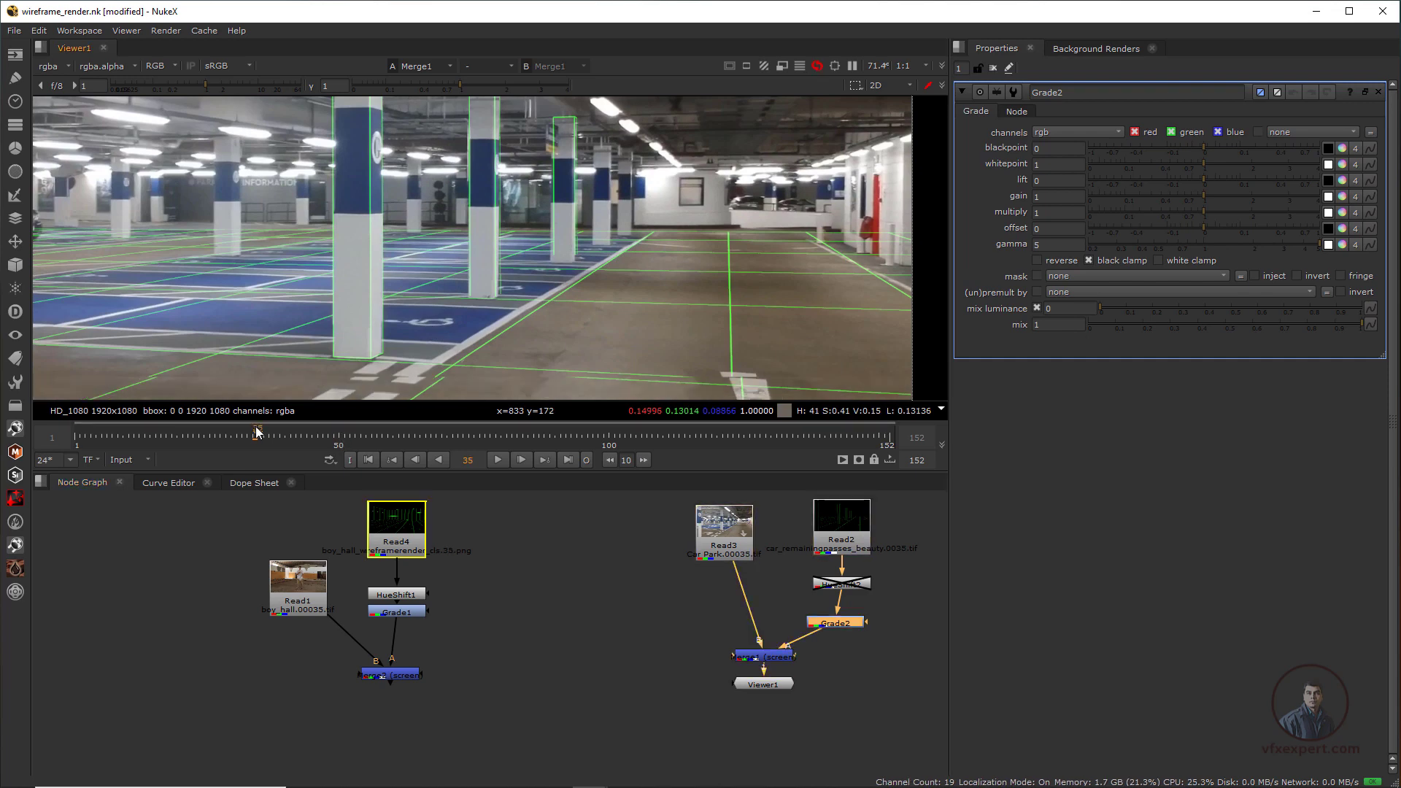
drag(258, 436, 288, 427)
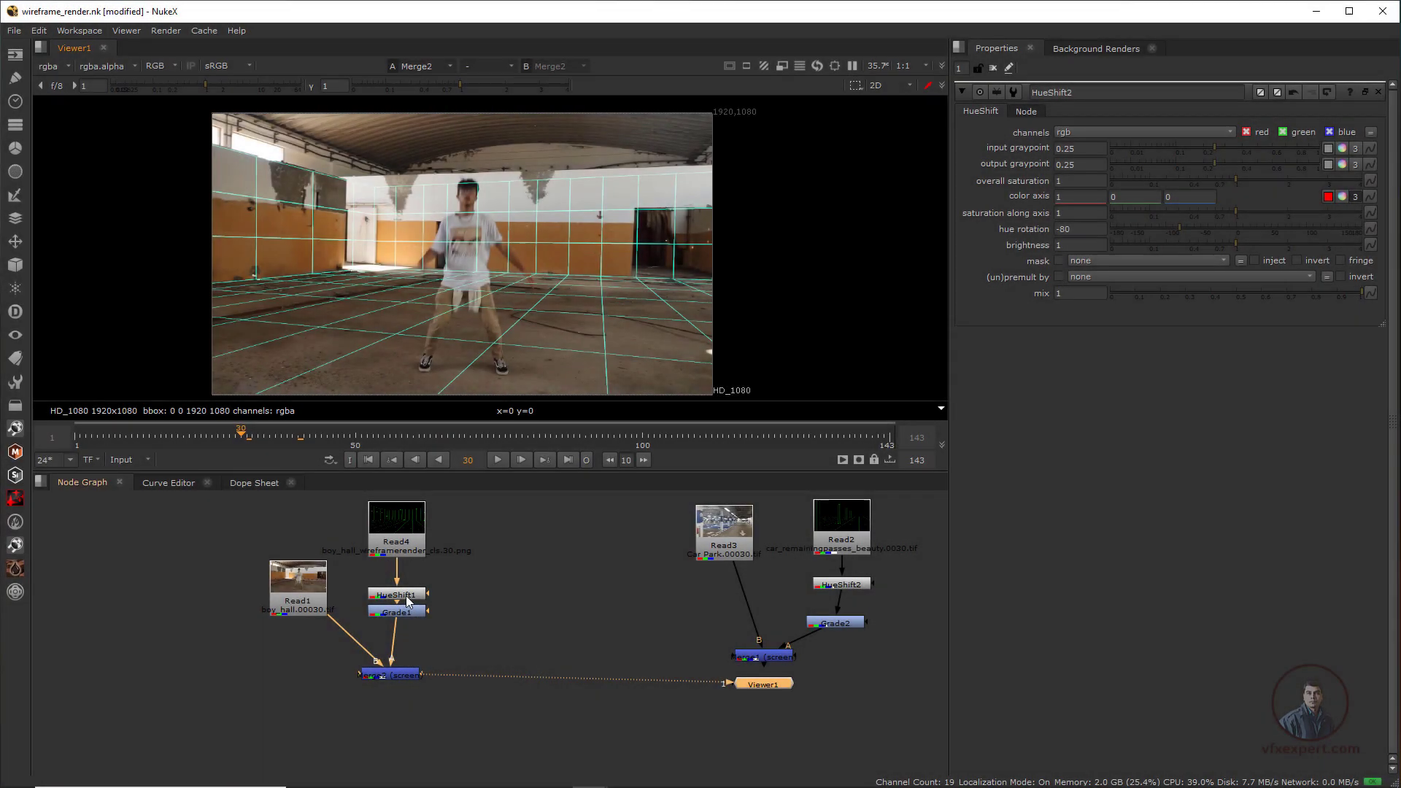
Step: Disable the HueShift node in the boy_hall branch, play the composite from frame 1 and stop at frame 40
click(407, 598)
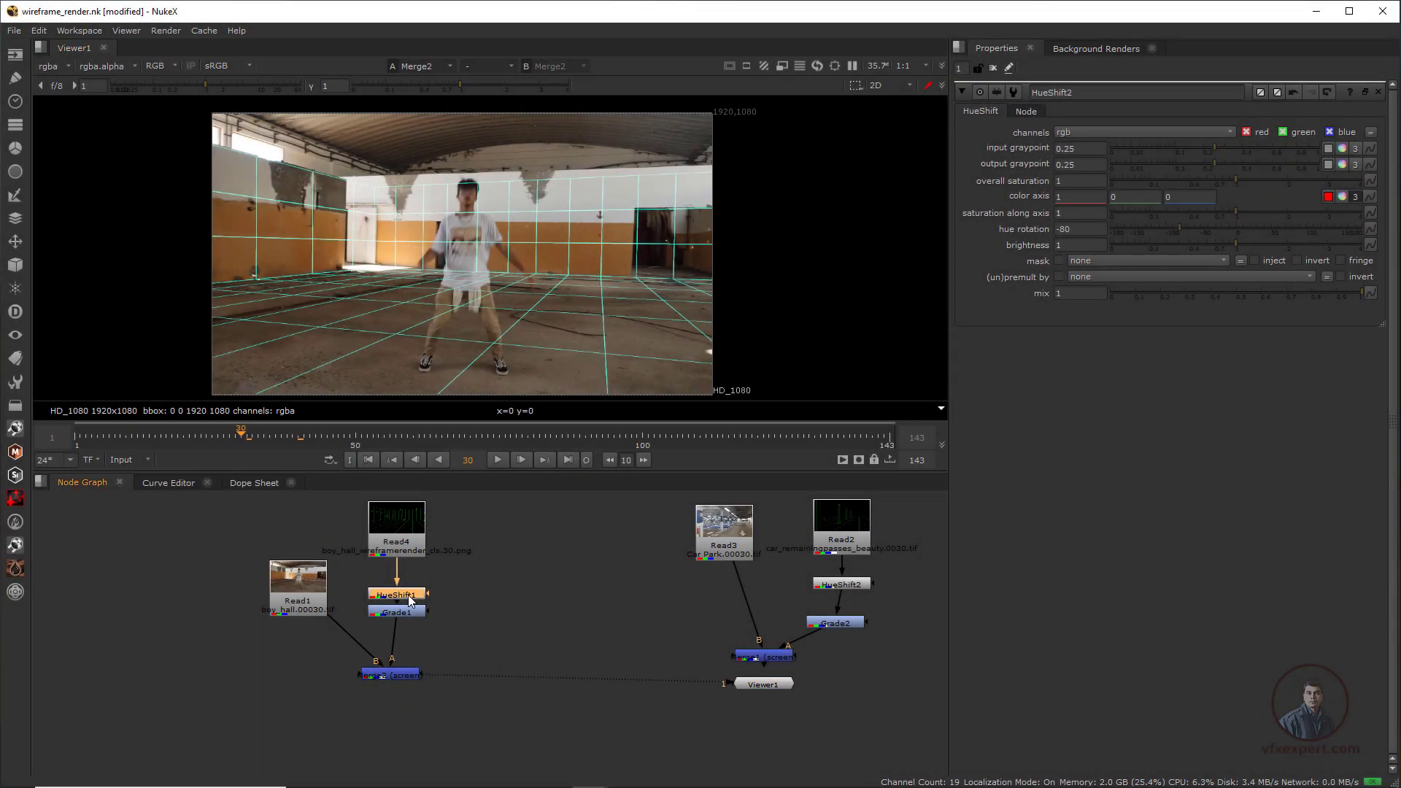
key(d)
scroll(449, 290, up, 1)
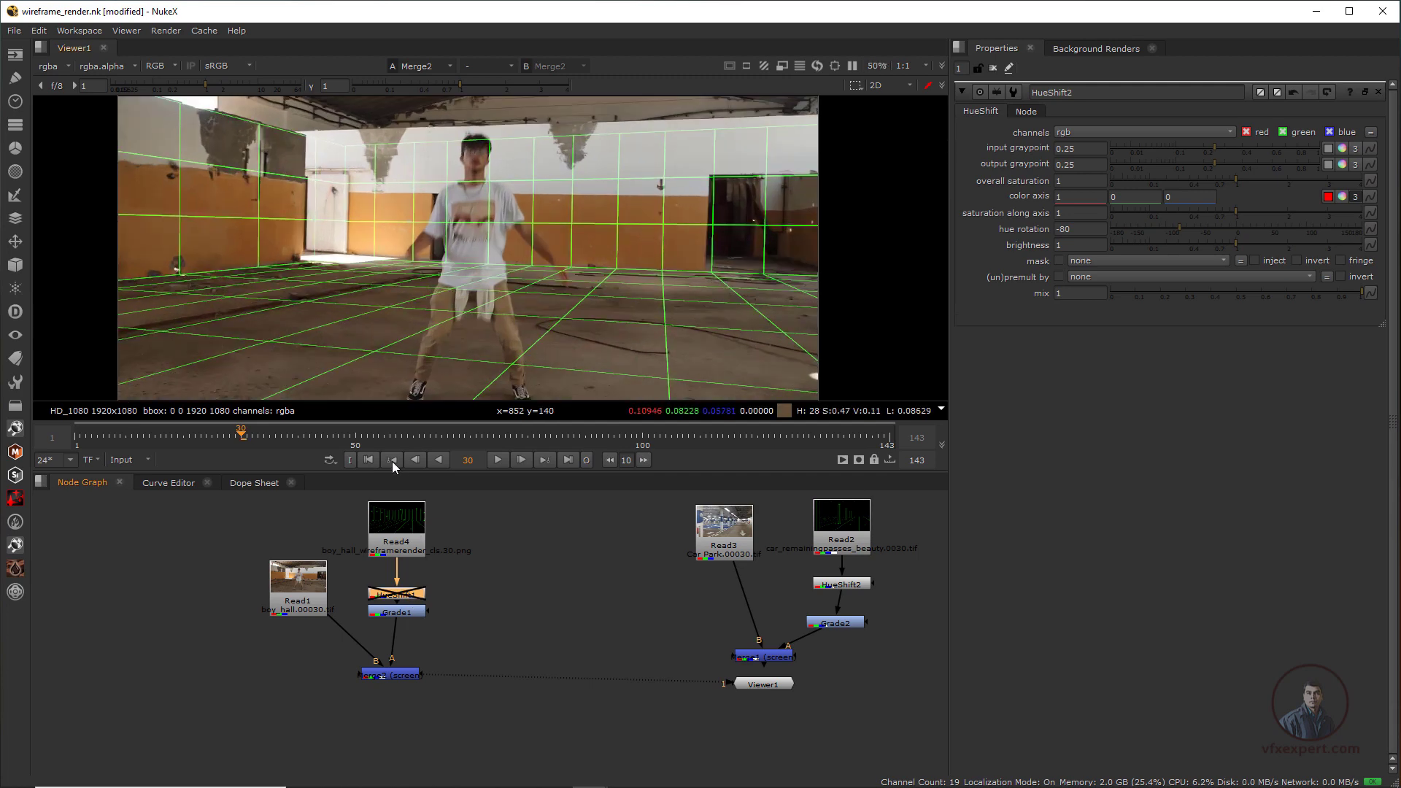
click(368, 460)
click(494, 459)
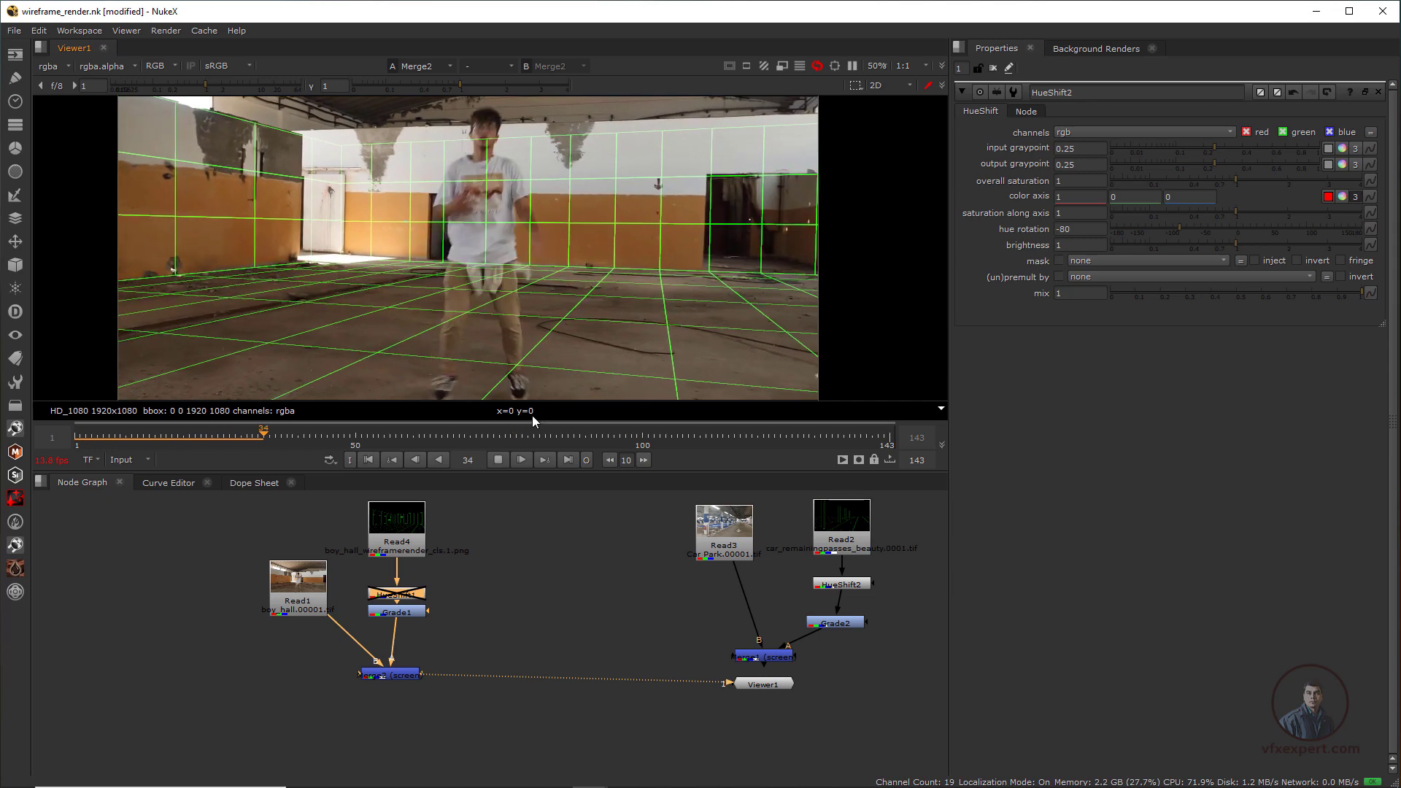
click(498, 459)
Step: Place the Viewer below the boy_hall merge and connect a new Write node to that merge, aligned beside it
drag(762, 686, 356, 732)
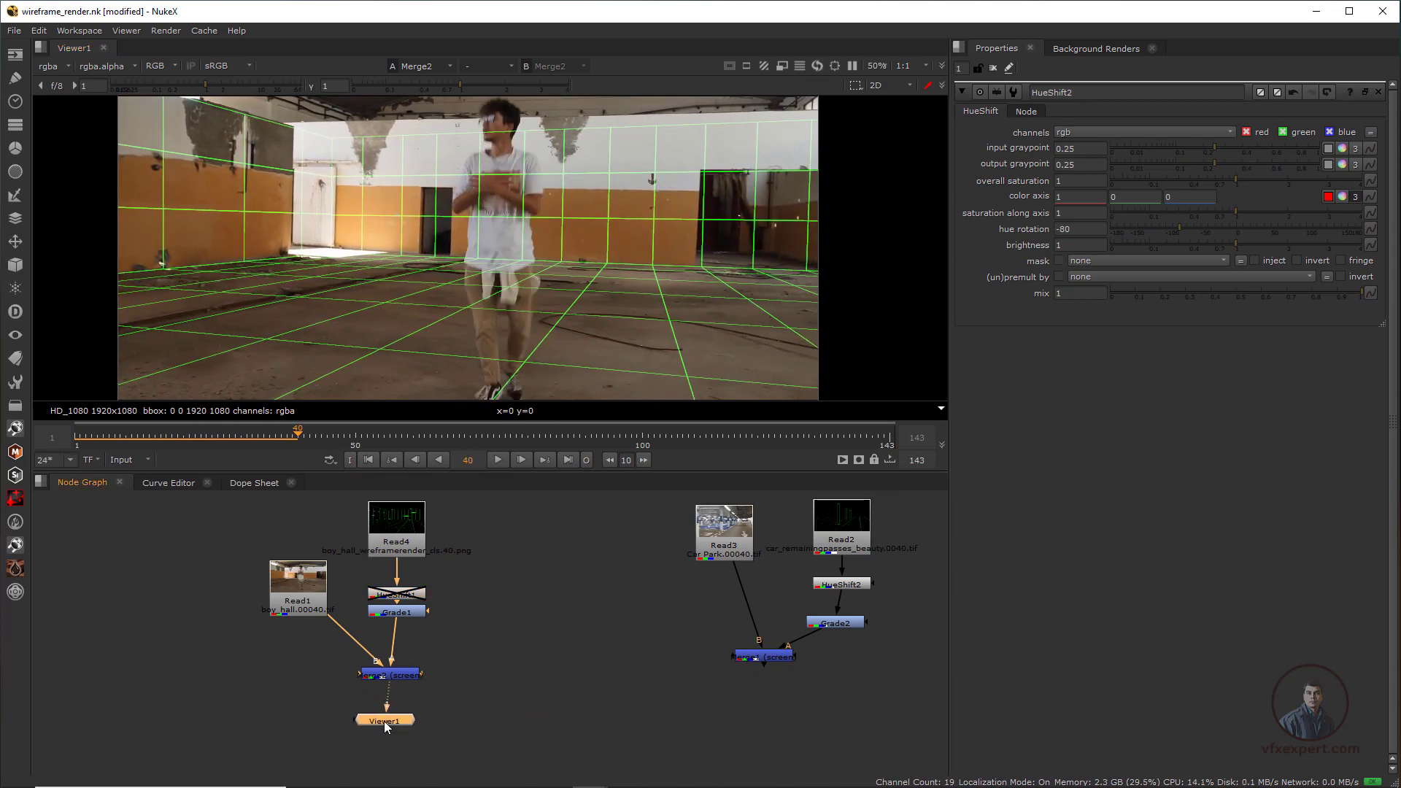
click(485, 712)
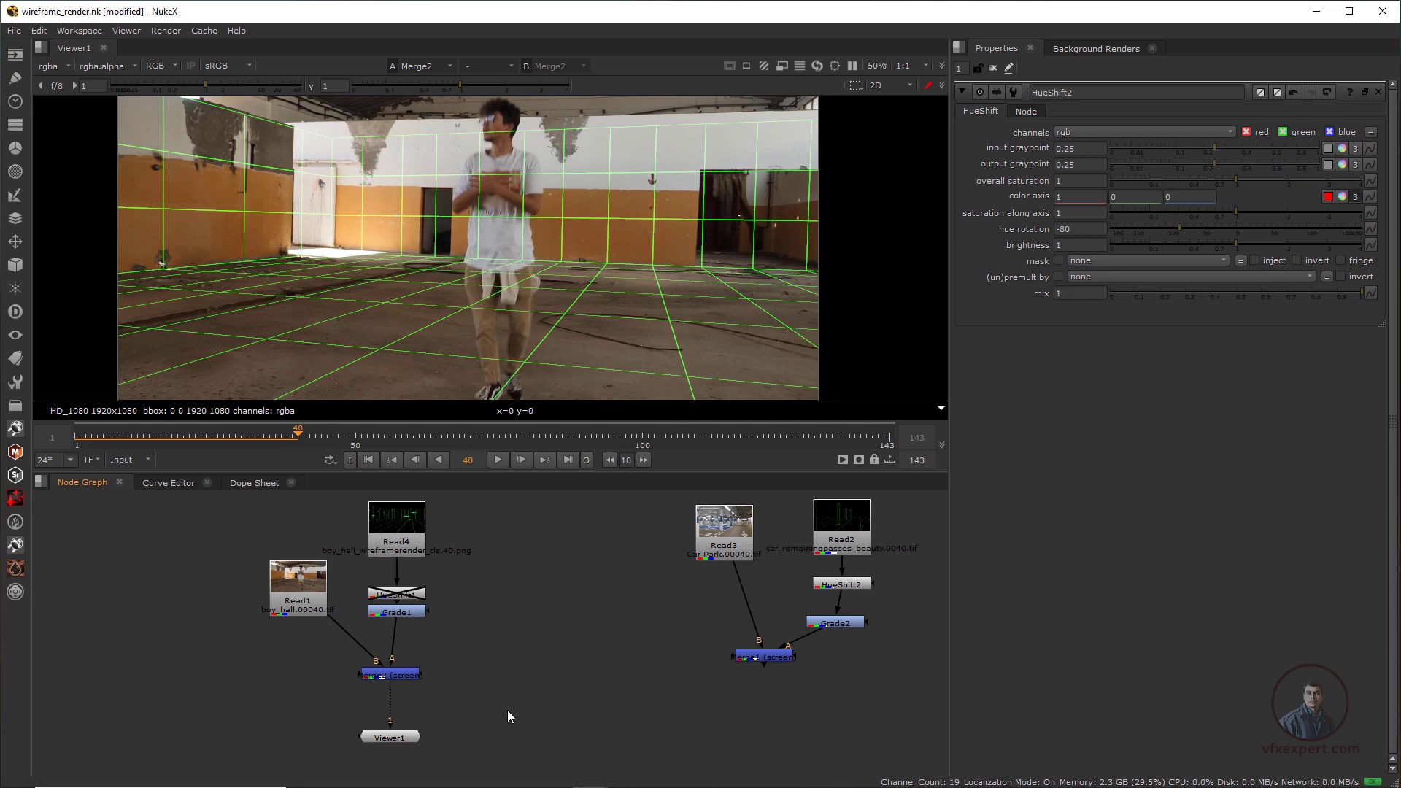
key(w)
drag(518, 668, 378, 674)
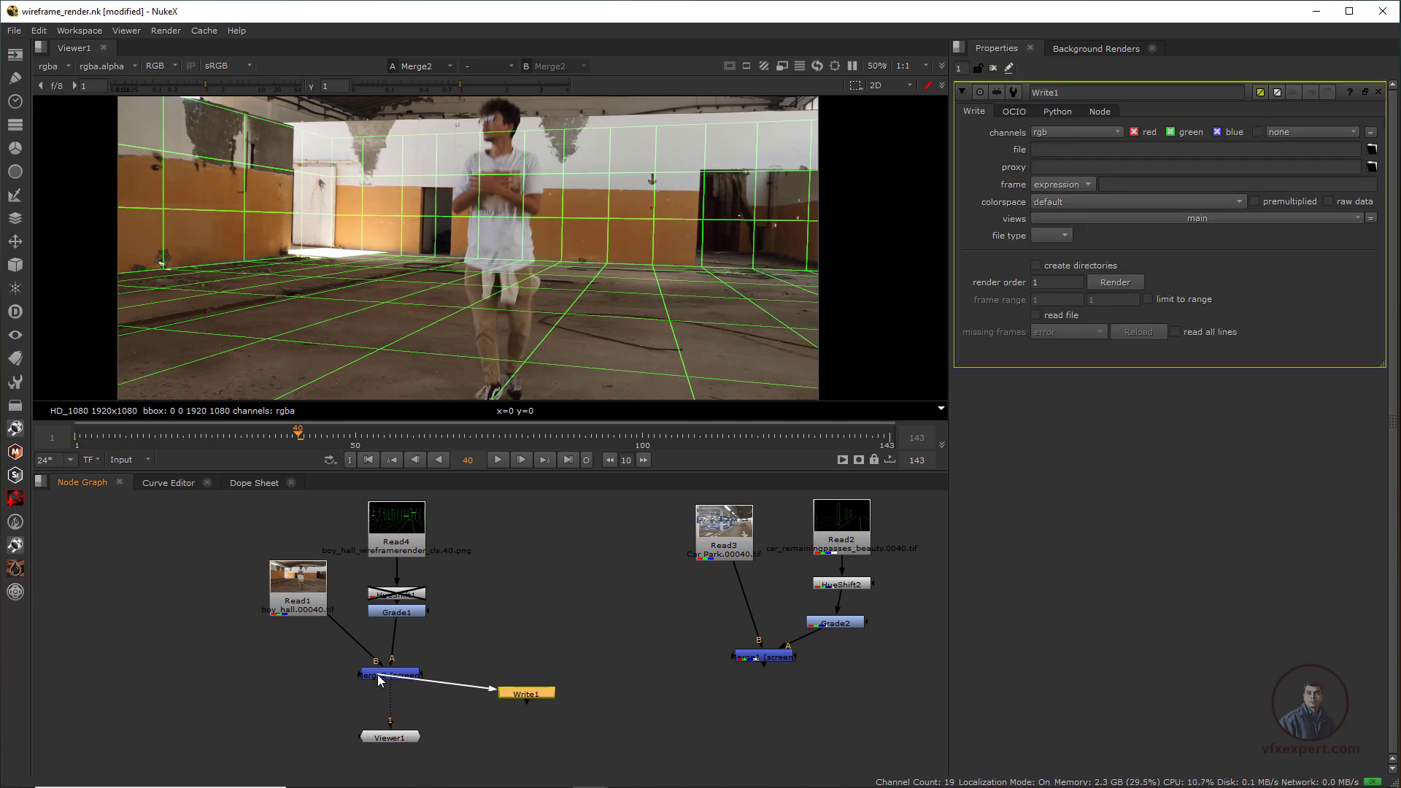
drag(514, 698, 502, 672)
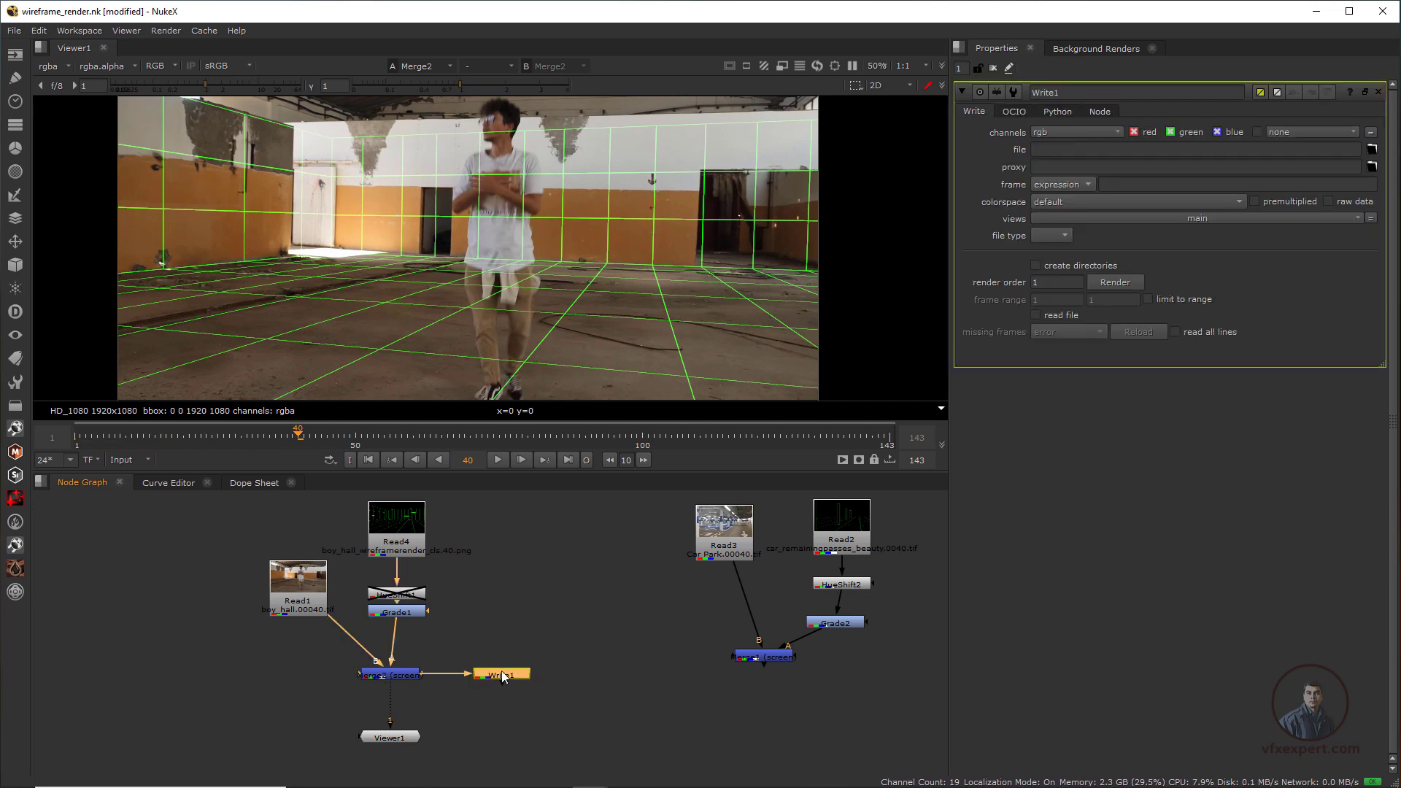
Step: Set the Write node's output file to F:/wireframe_render.mov
click(1373, 149)
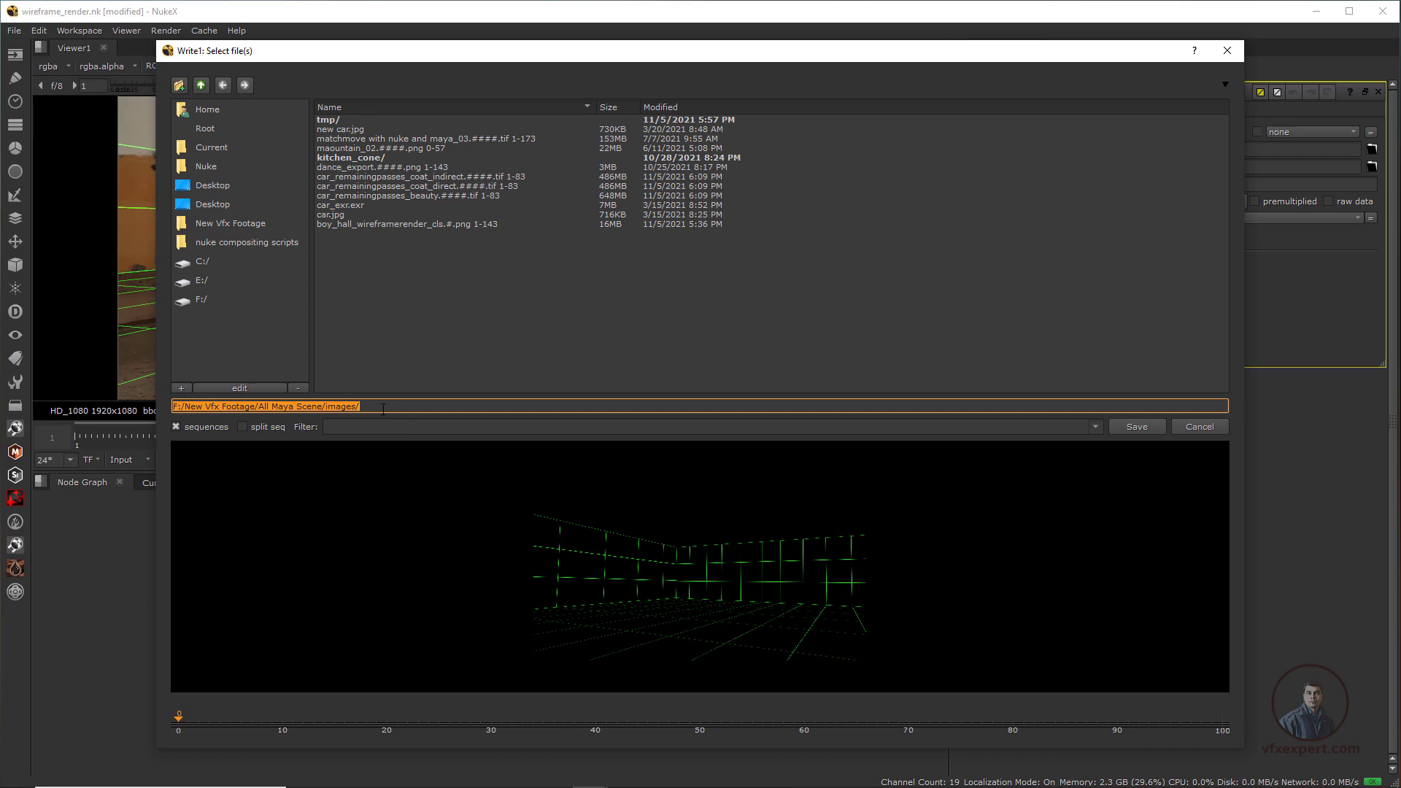
click(204, 301)
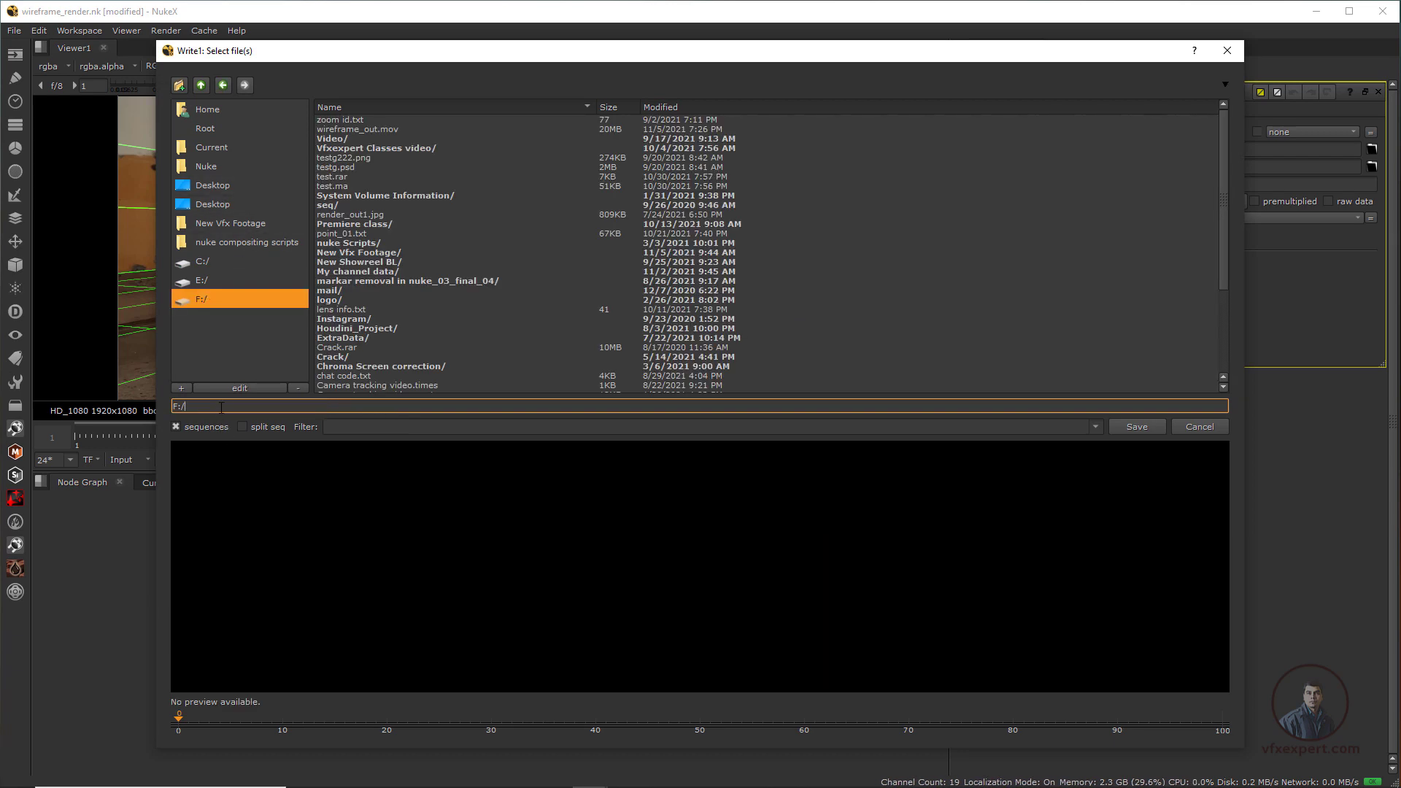
text(w)
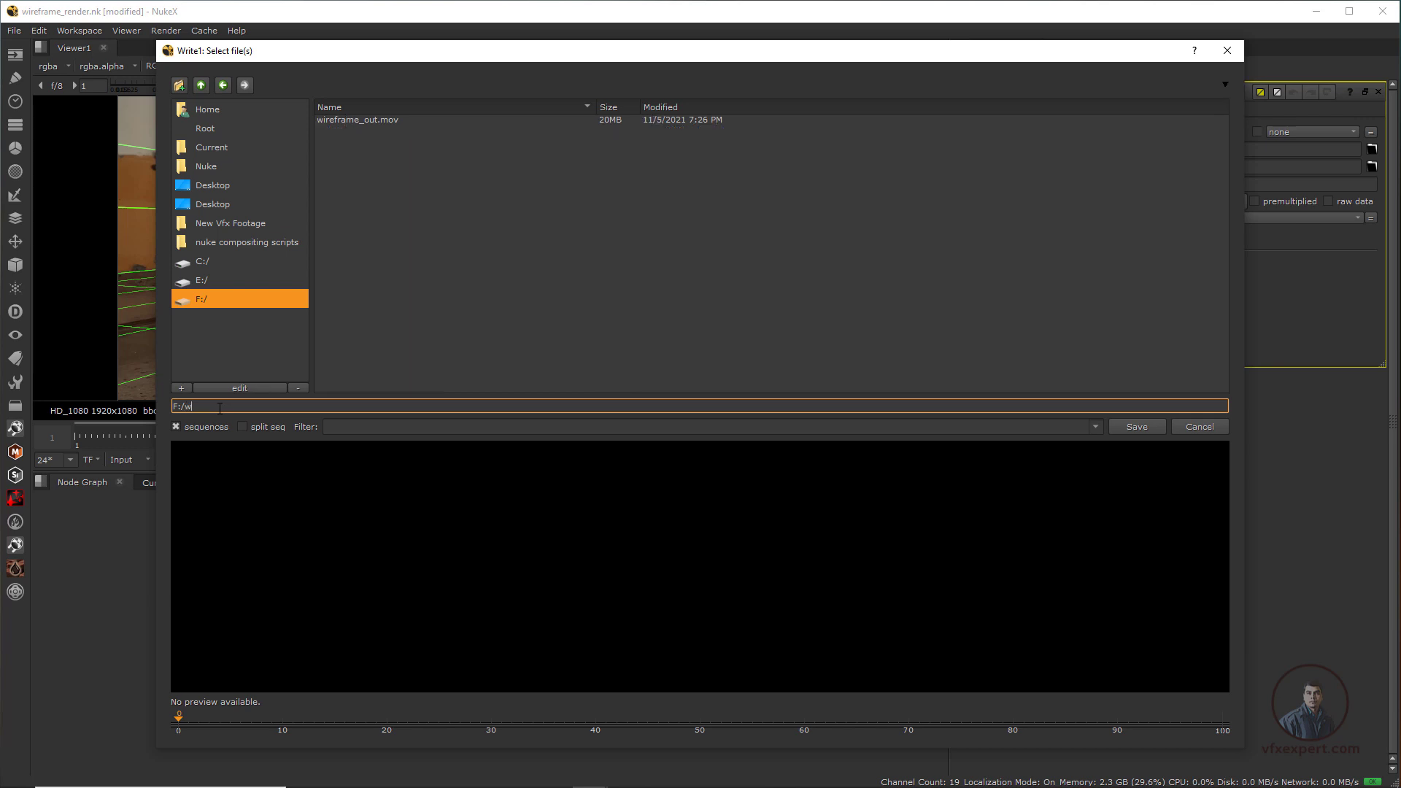
text(ireframe_render.mov)
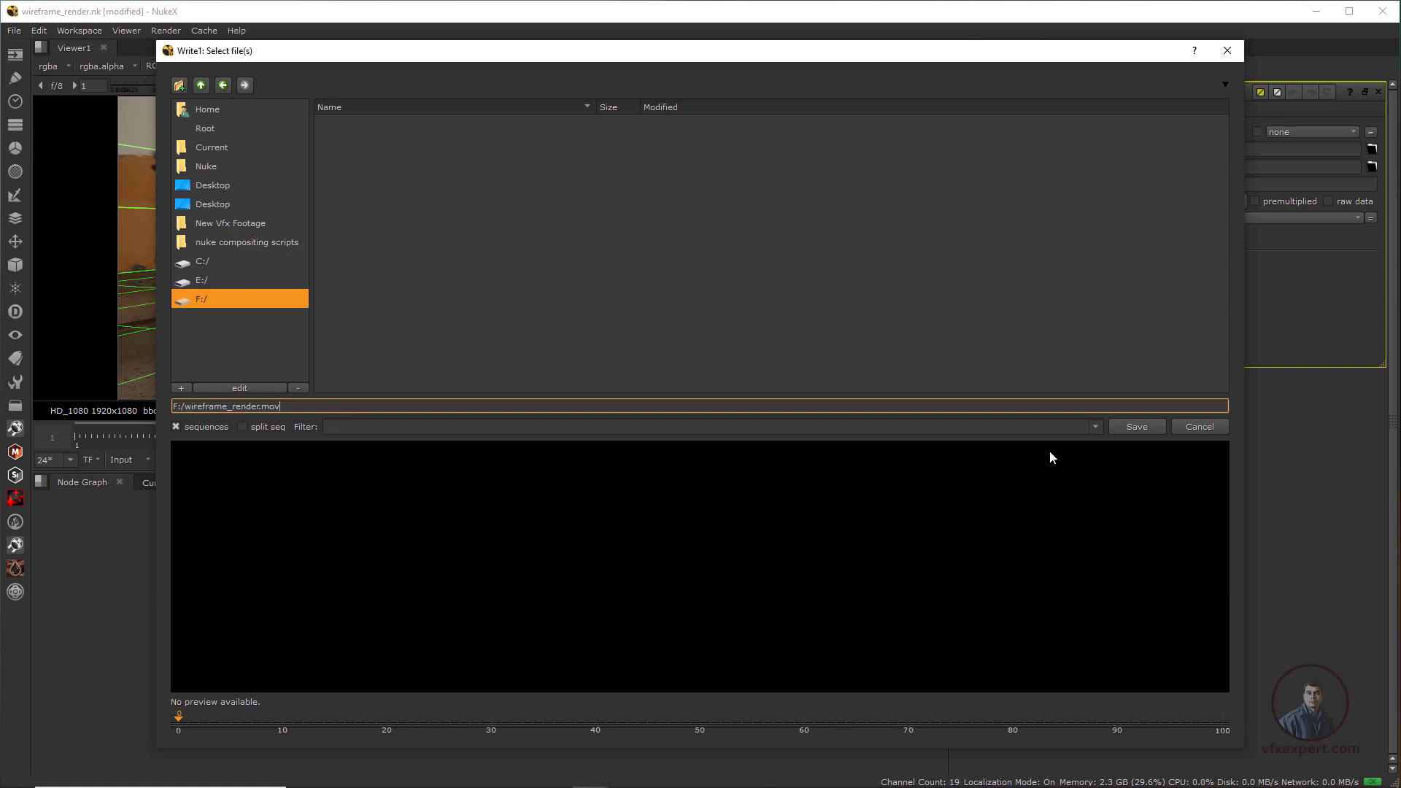
click(1135, 426)
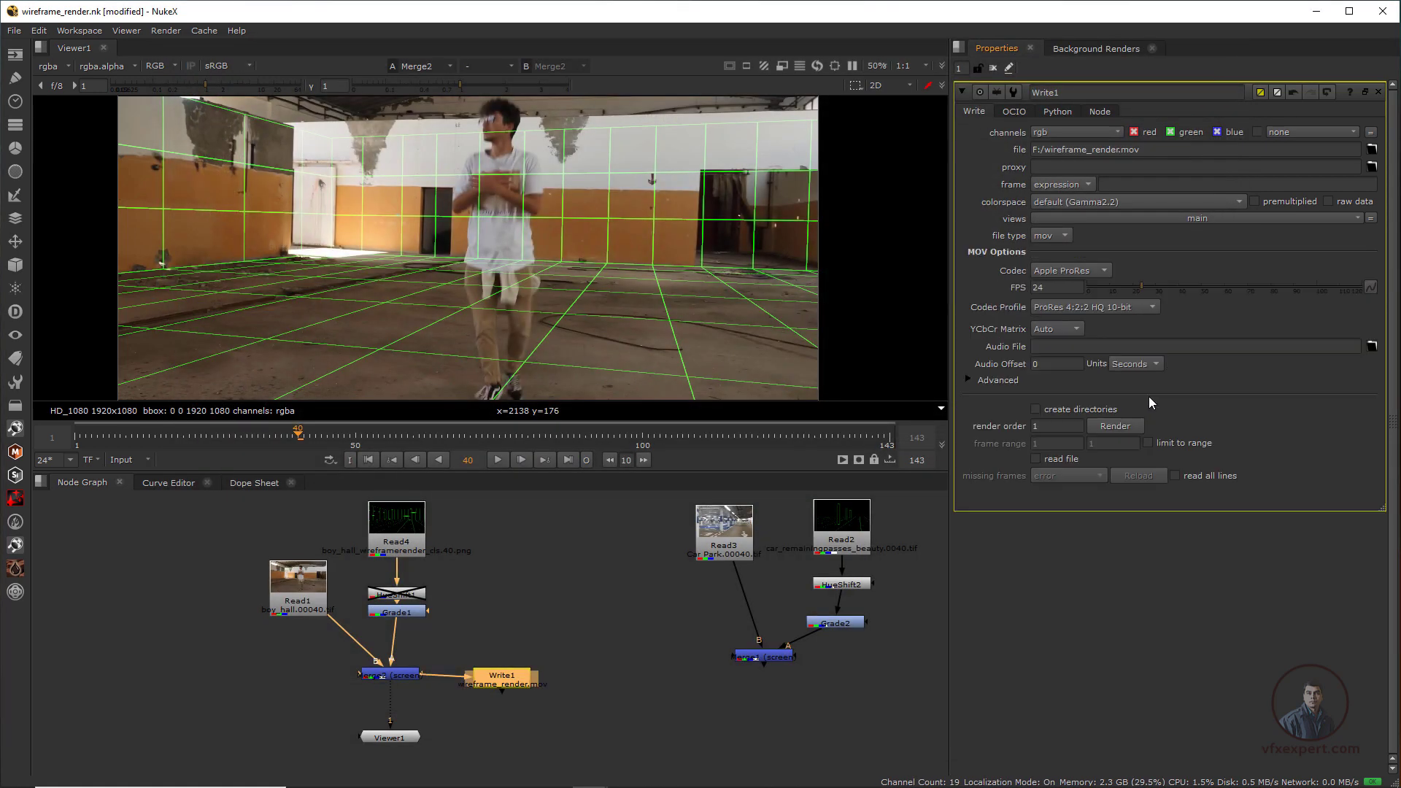
Step: Set the Write node's codec to H.264 and render frames 1-143
click(1073, 269)
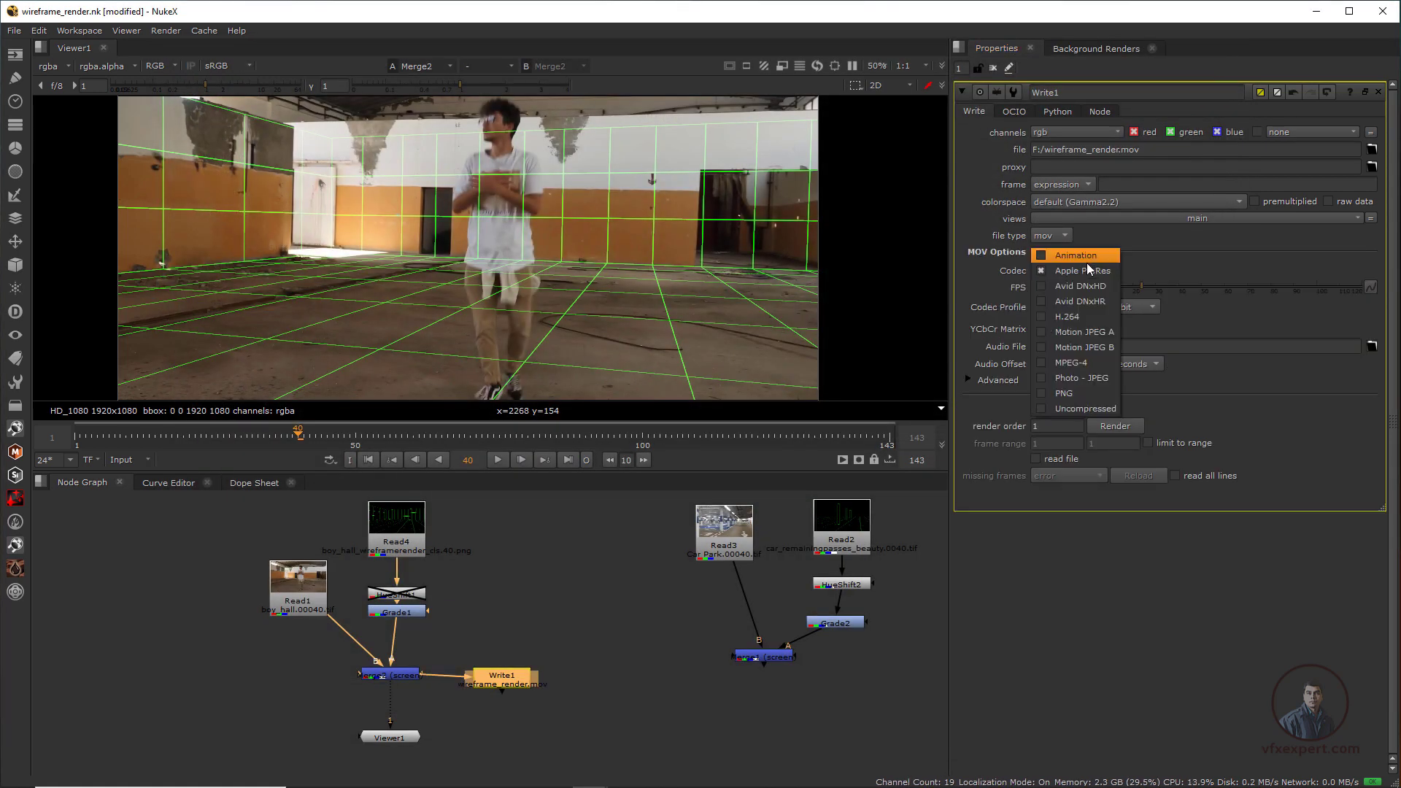
click(1071, 319)
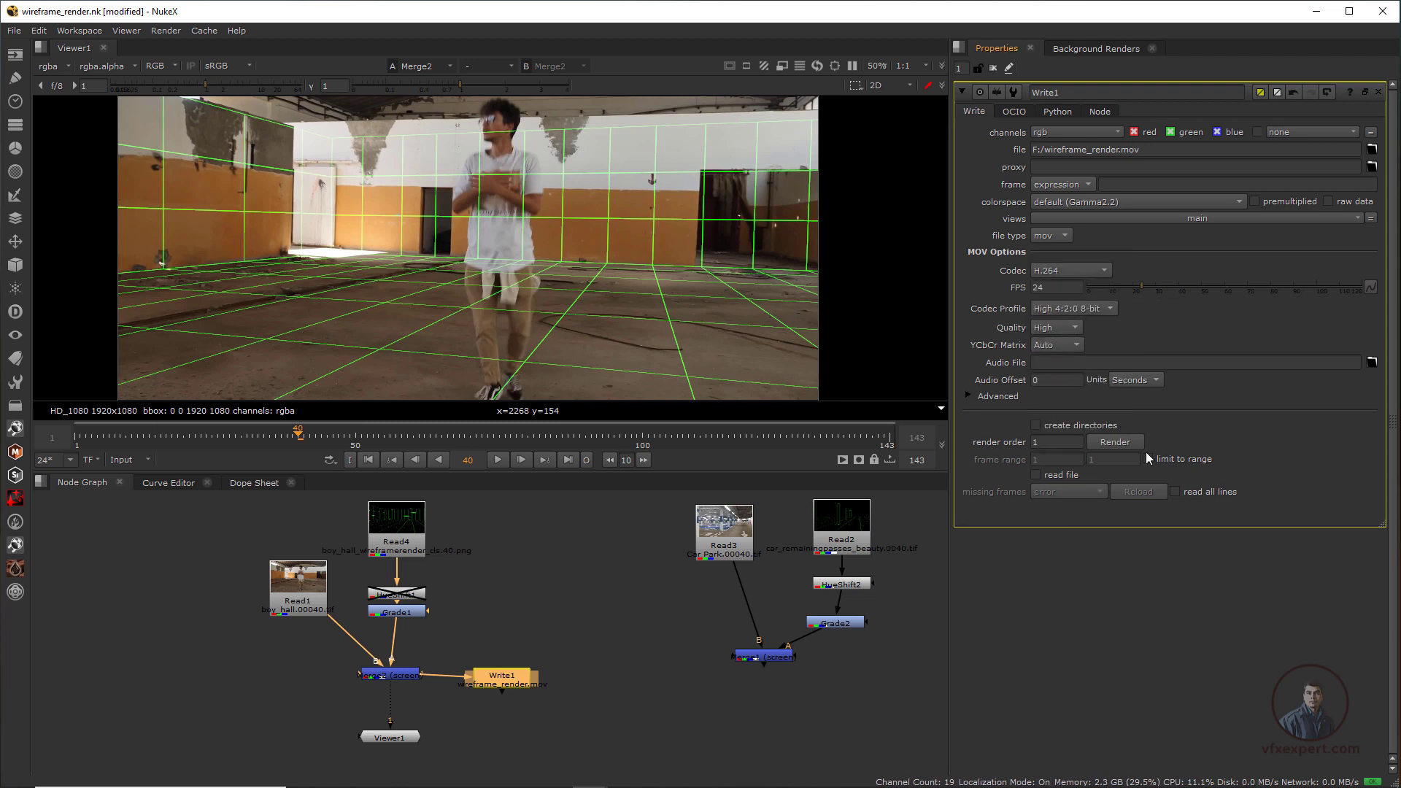
click(1129, 442)
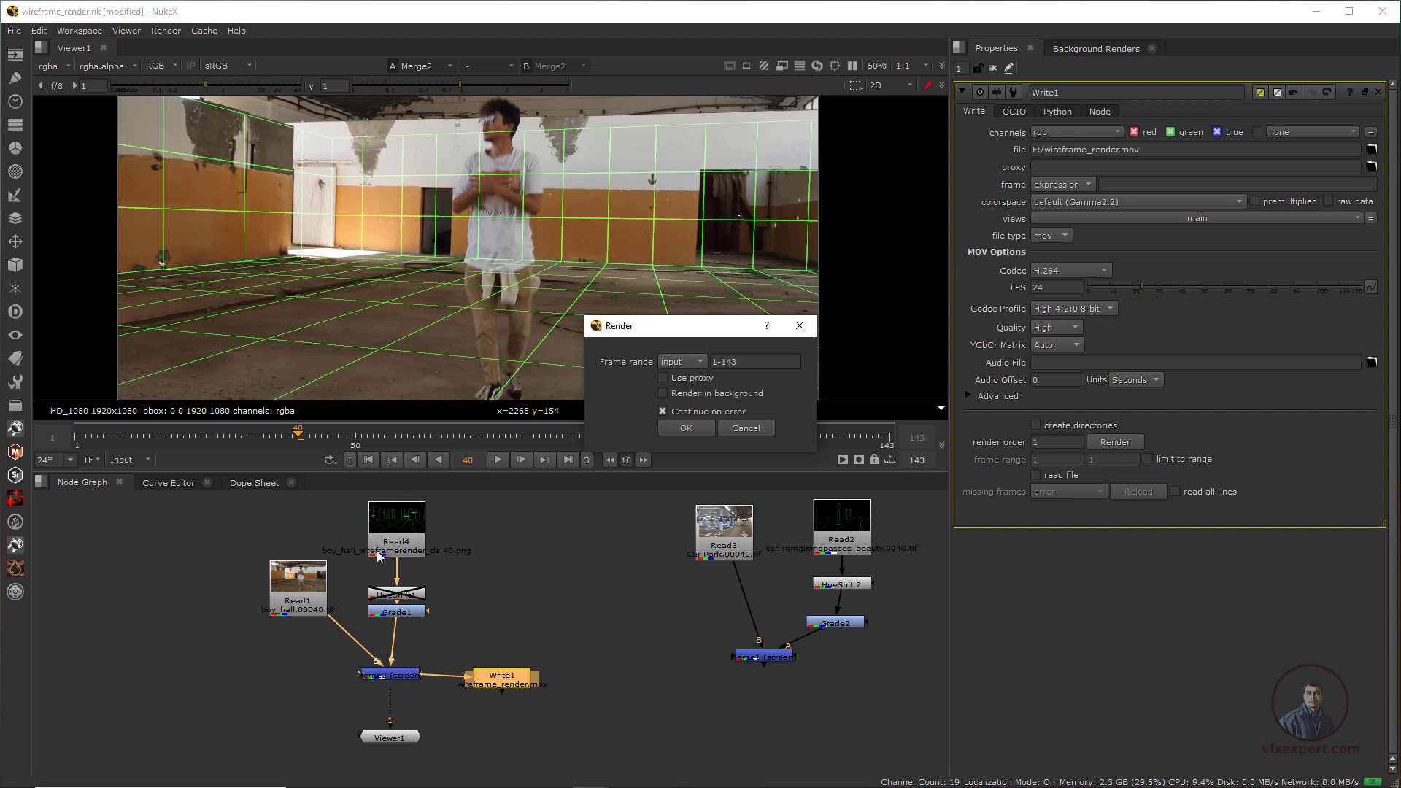
click(684, 432)
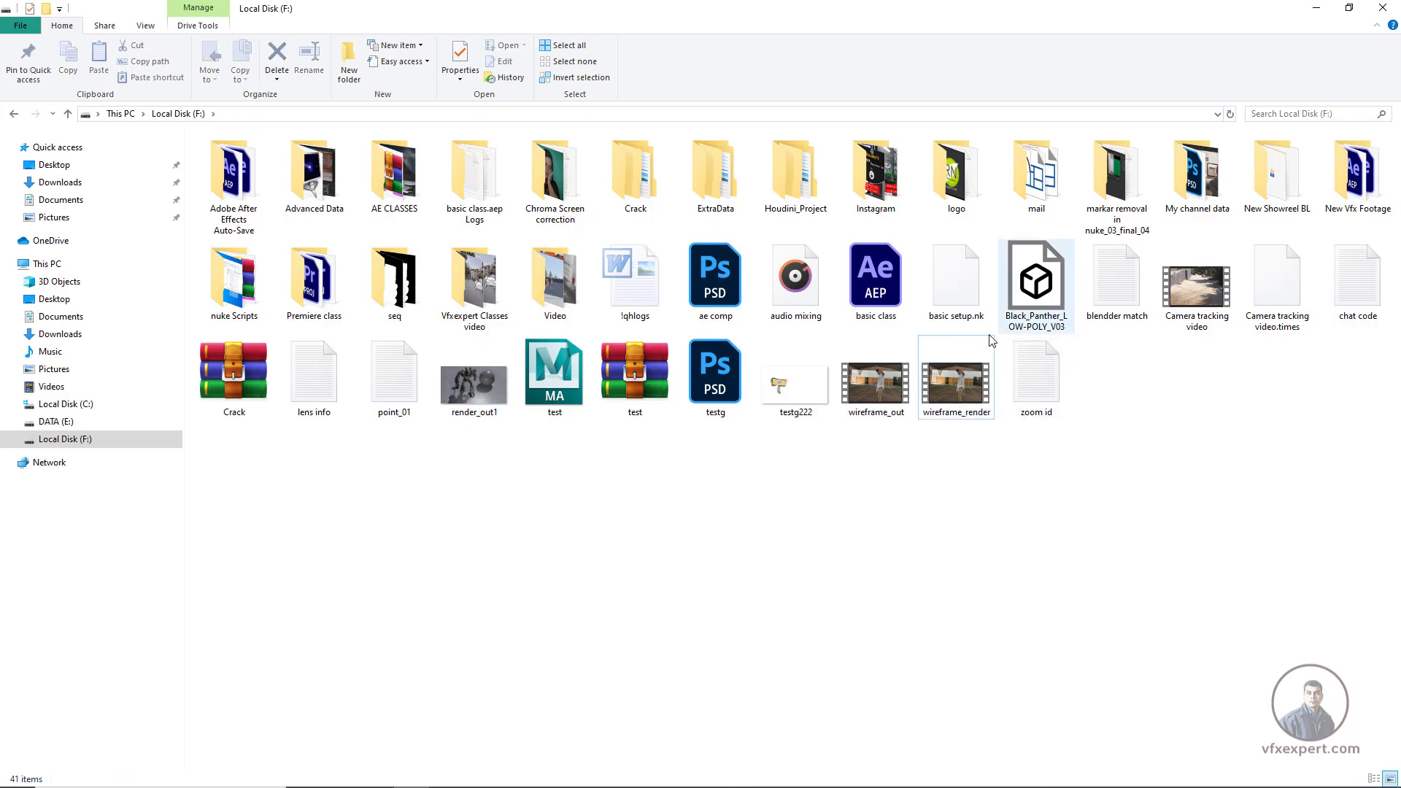
Step: Open the rendered wireframe_render video from drive F with Zoom Player and minimize the folder window
right_click(955, 380)
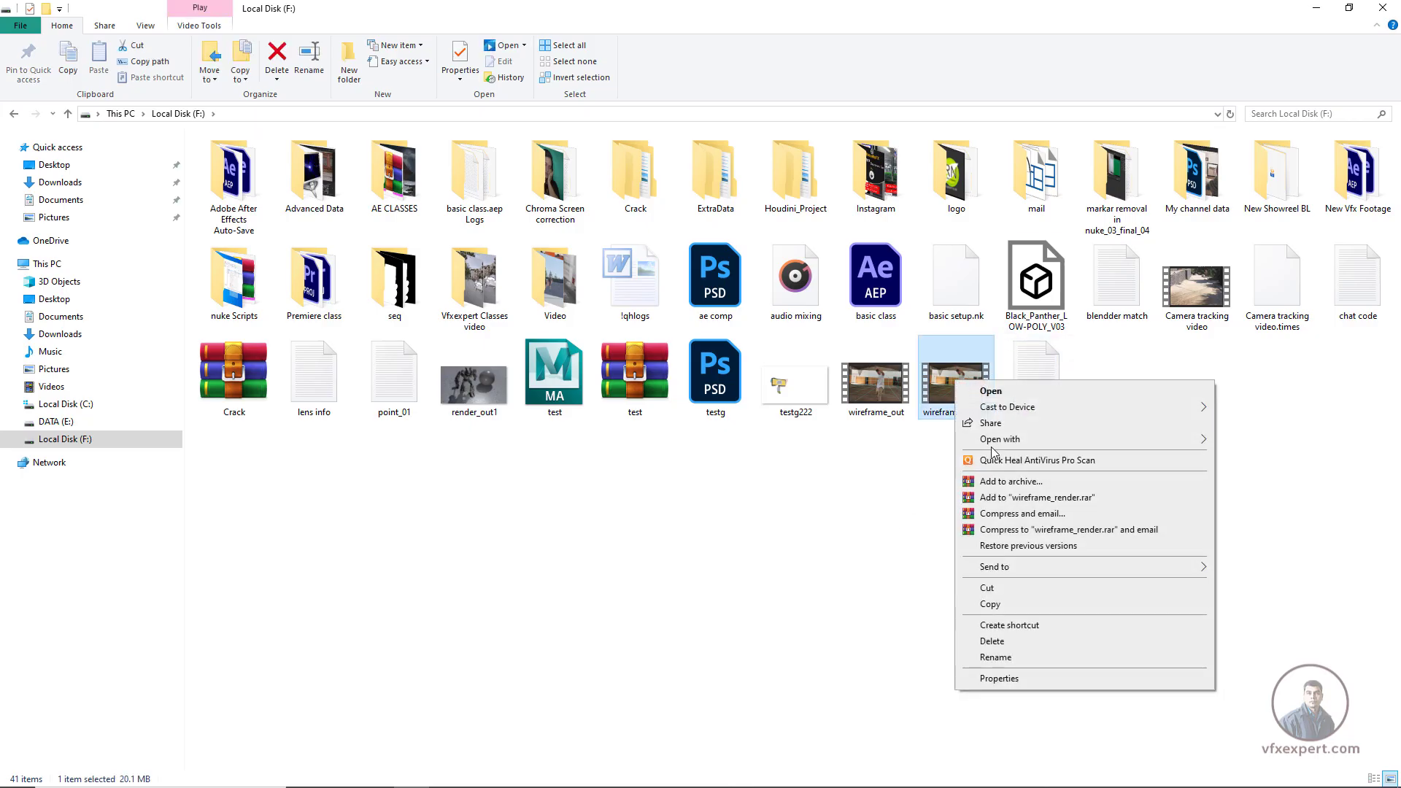
mouse_move(1058, 439)
click(1238, 536)
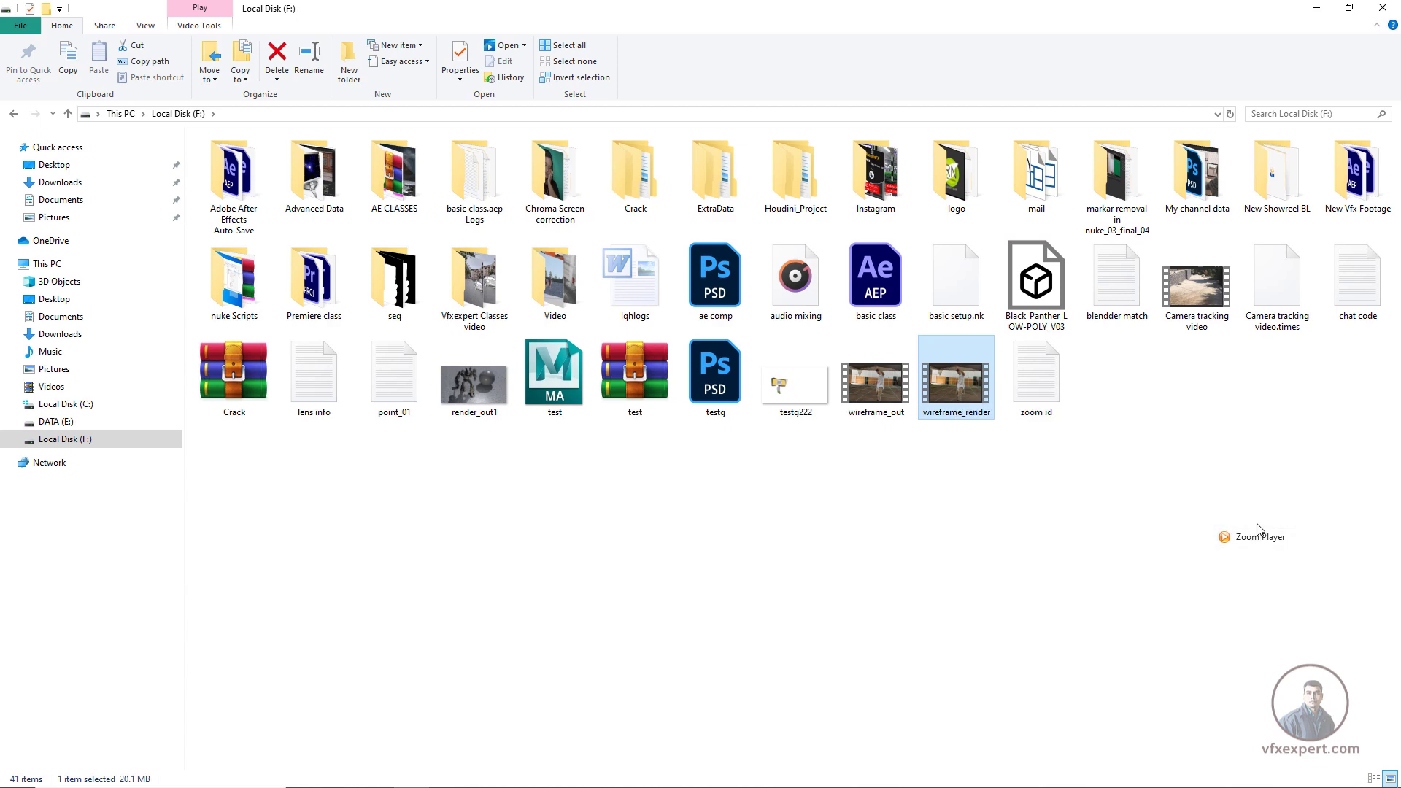
click(1317, 8)
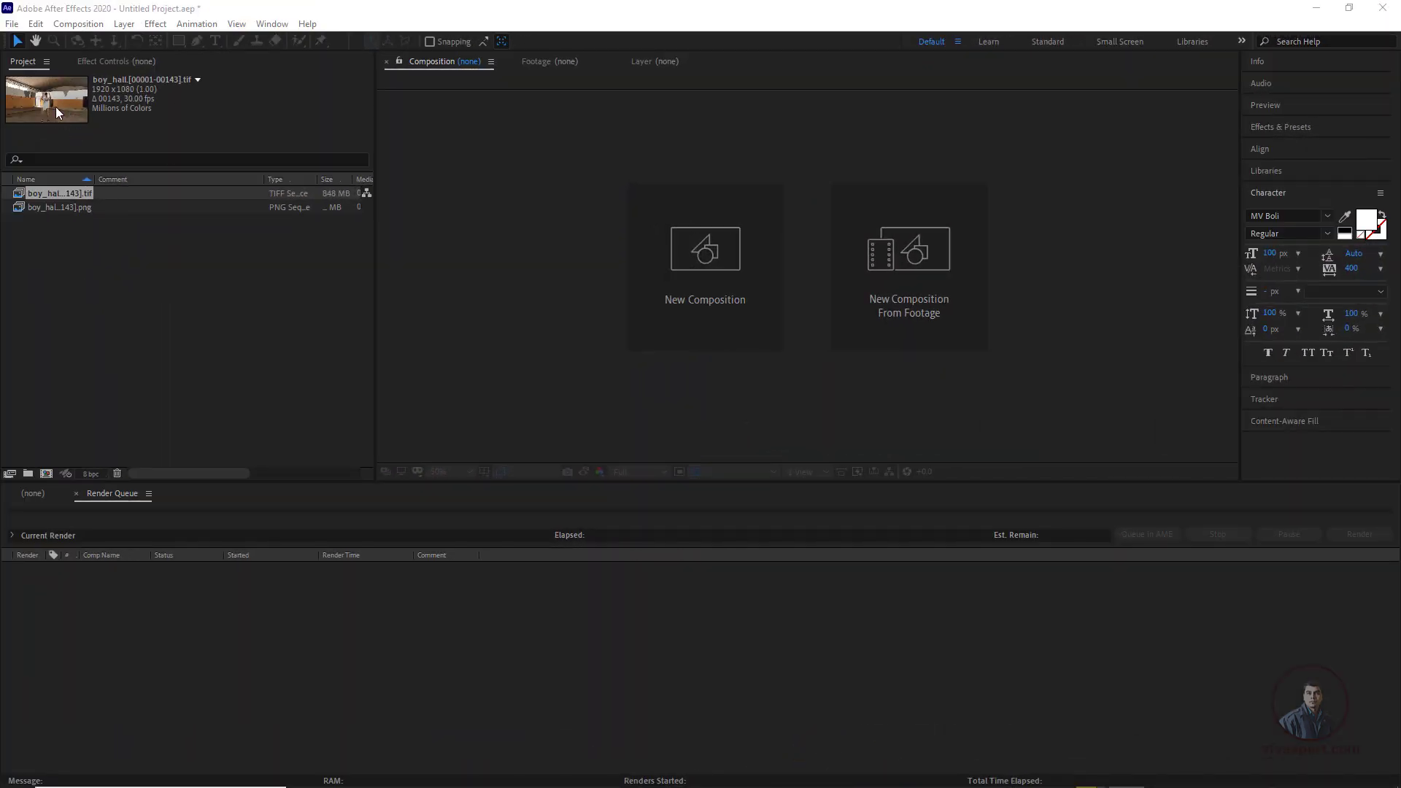
Step: In After Effects, check both imported sequences' details and interpret the boy_hall TIFF footage at 25 frames per second
click(79, 210)
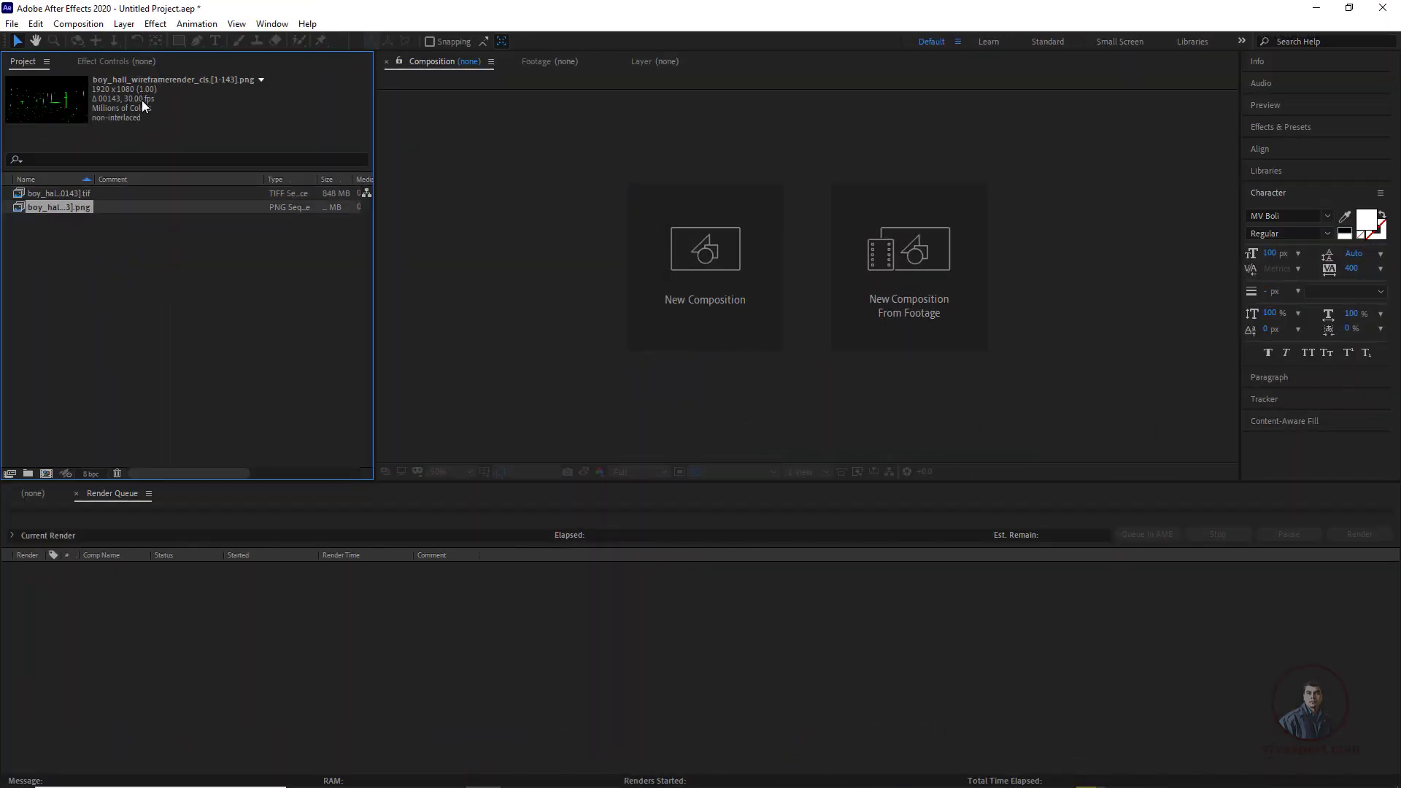
click(73, 194)
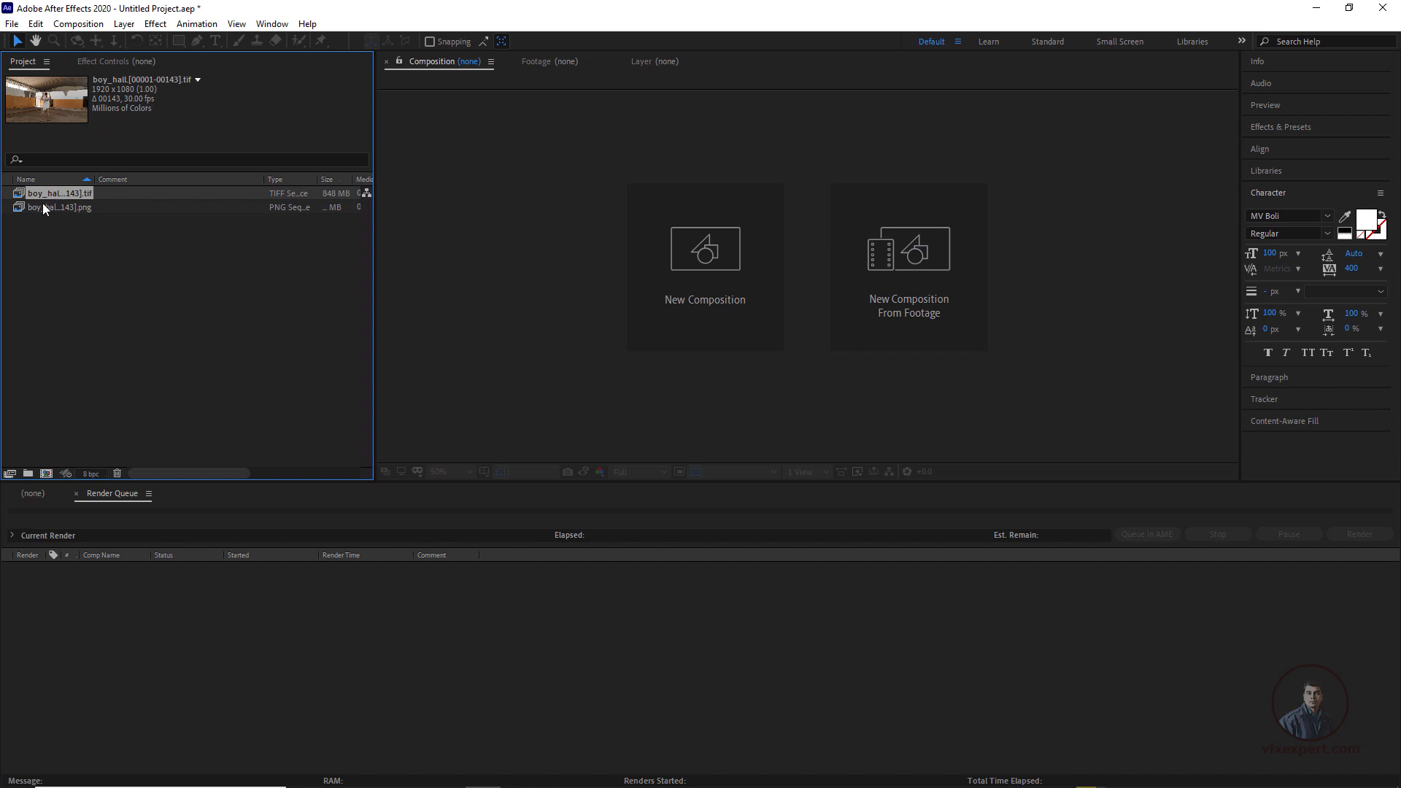
right_click(75, 194)
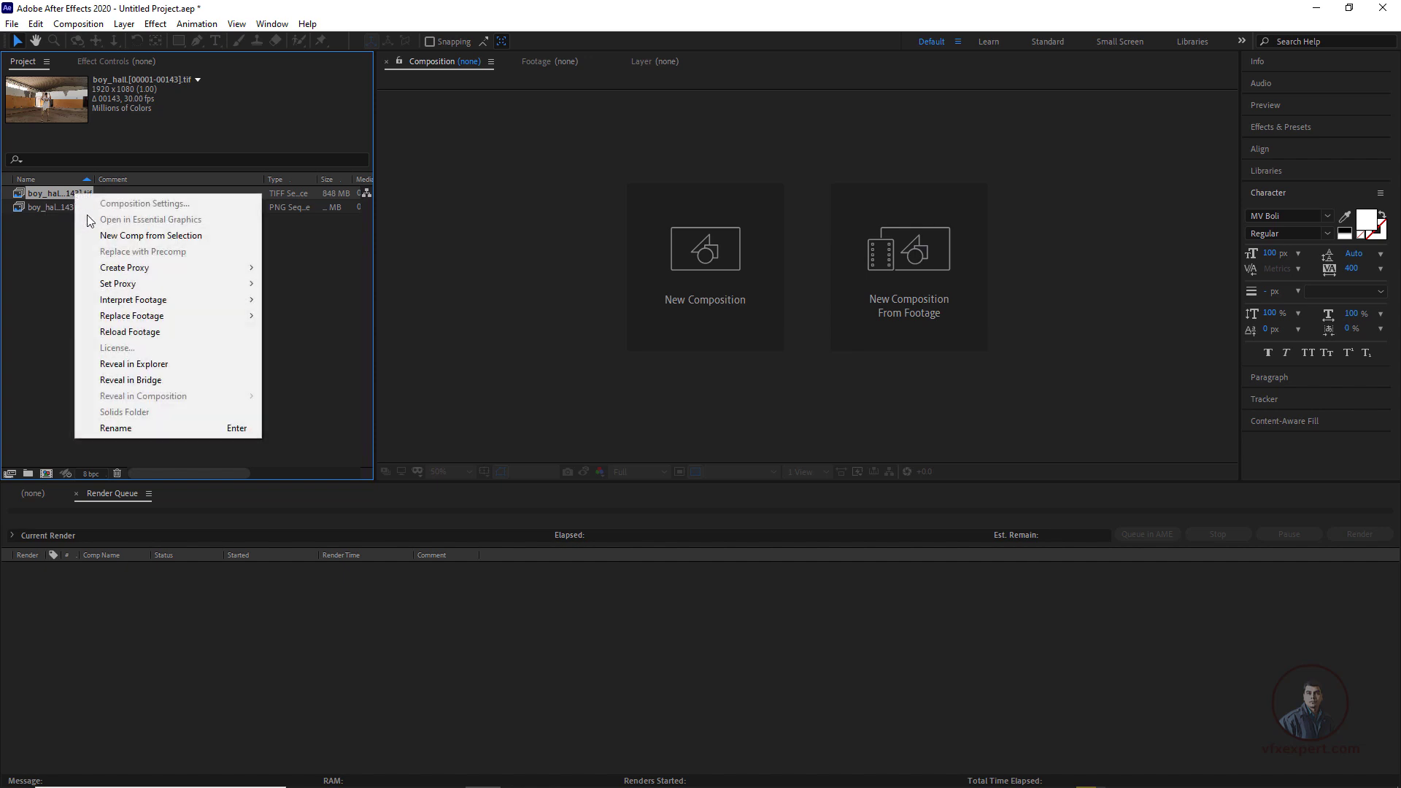
mouse_move(168, 300)
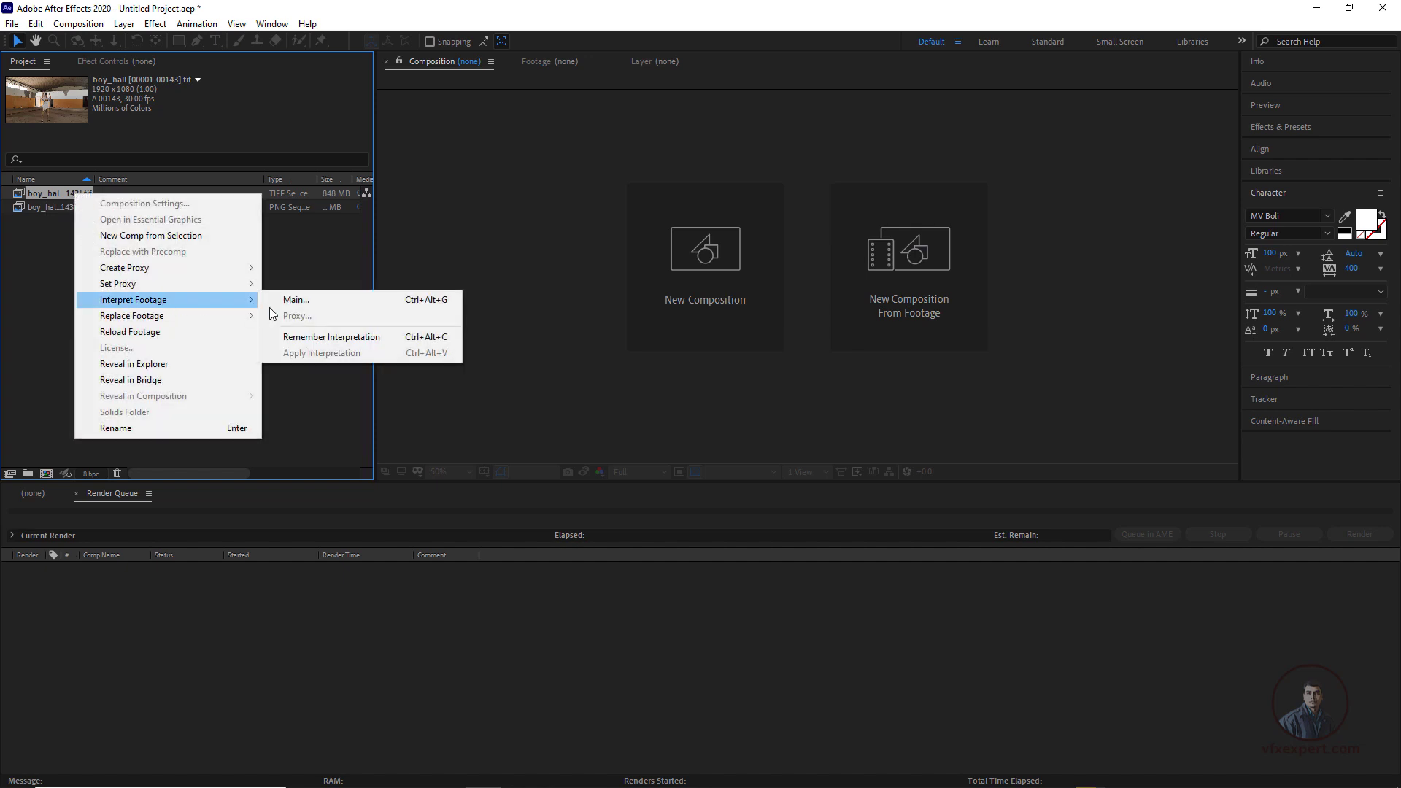
click(327, 304)
click(542, 329)
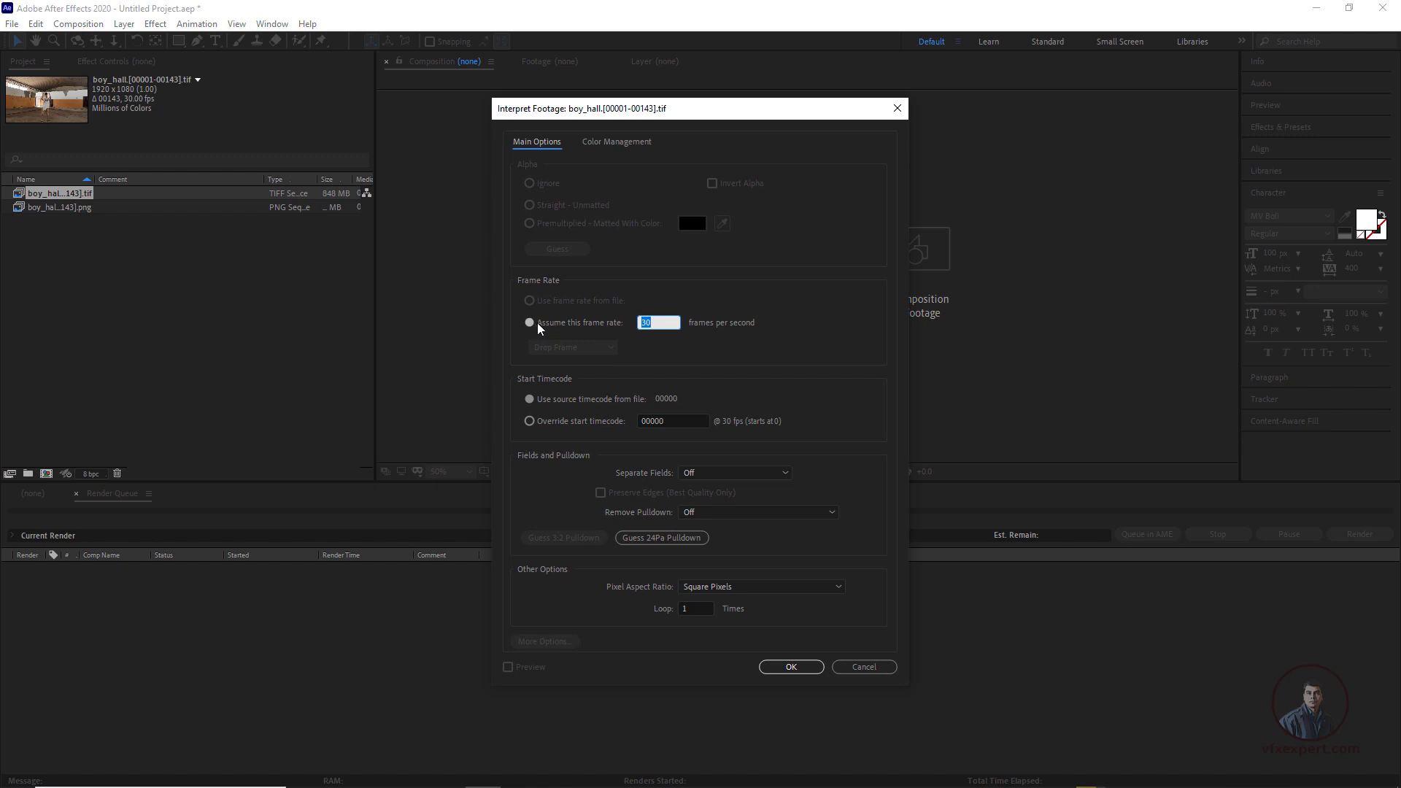
click(657, 322)
text(25)
click(794, 670)
Step: Interpret the boy_hall wireframe PNG sequence at 25 frames per second
click(67, 207)
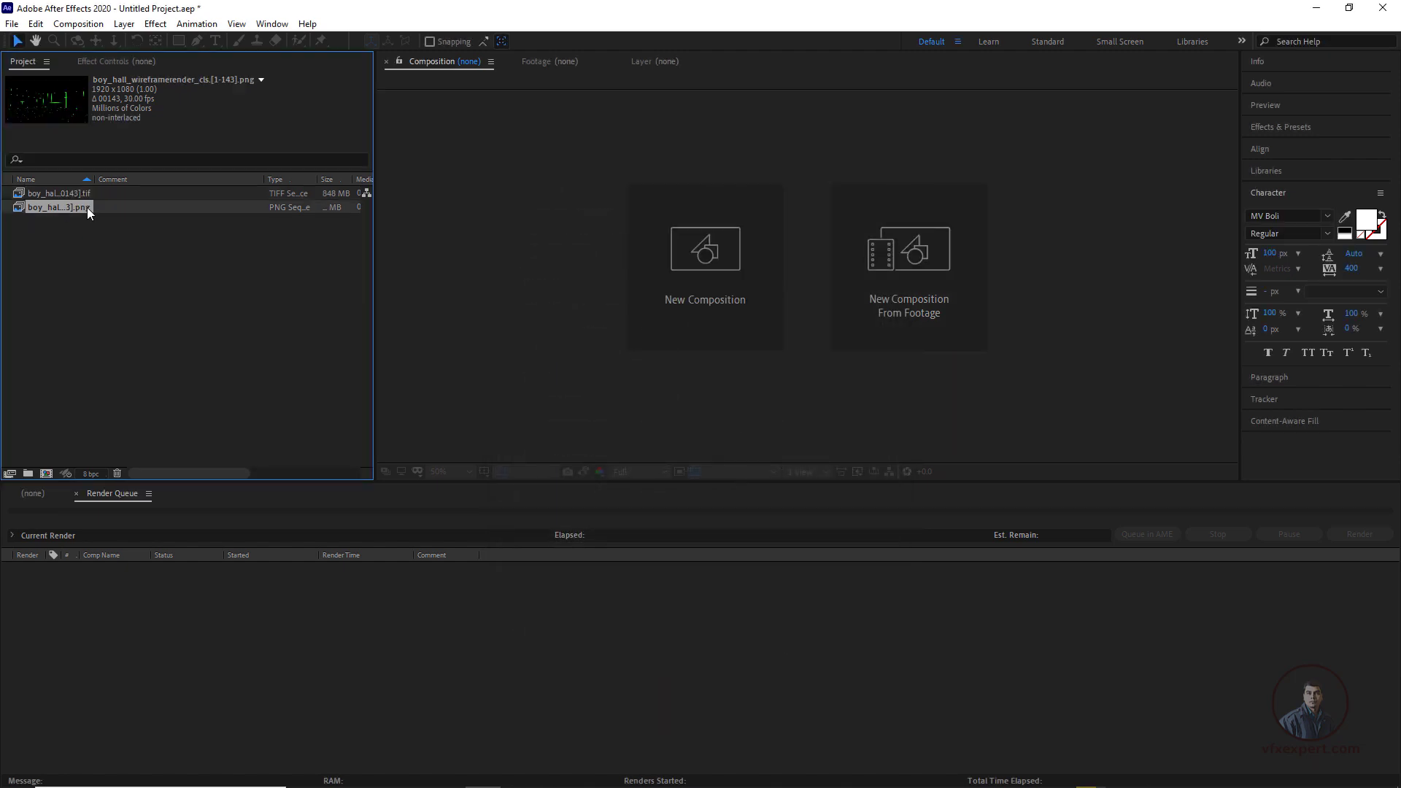
right_click(82, 208)
mouse_move(199, 325)
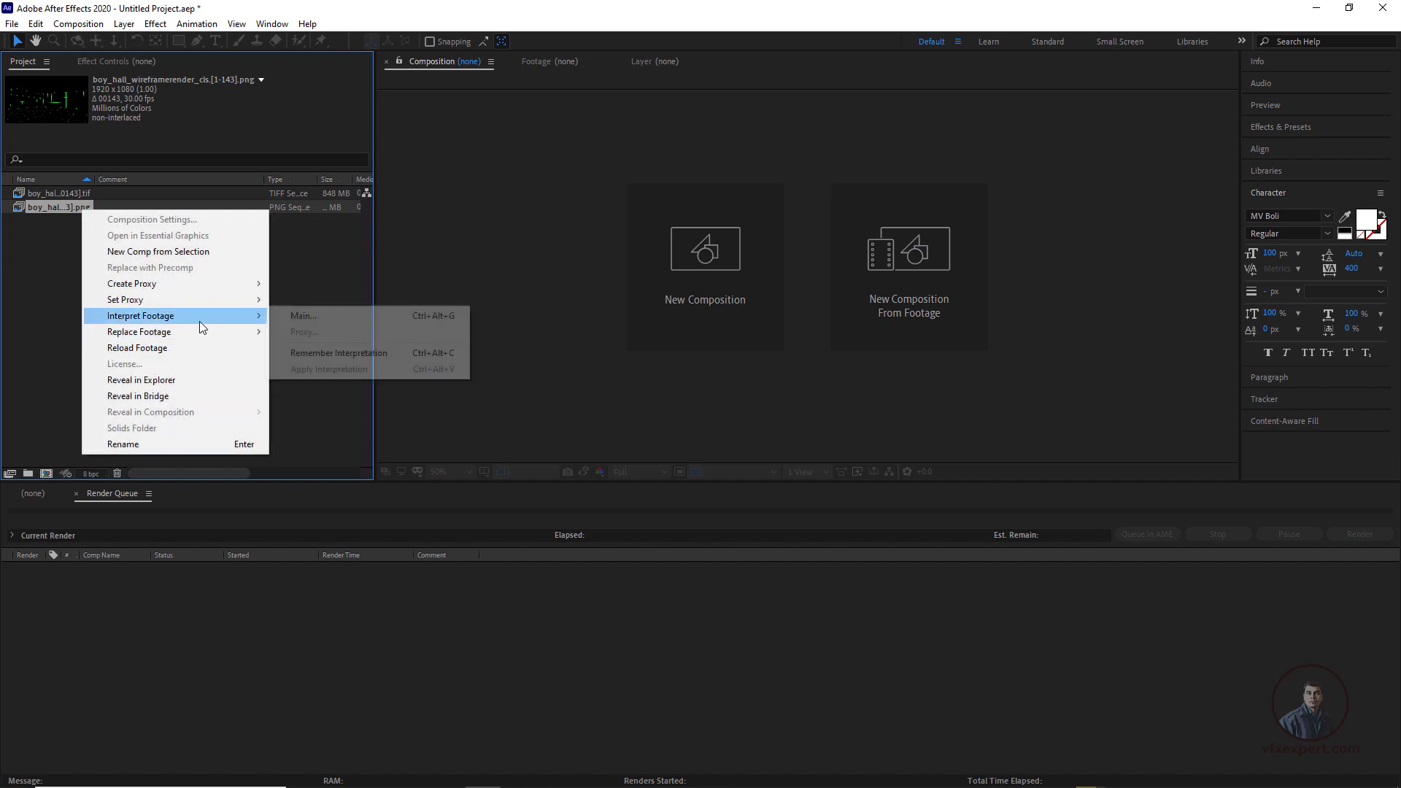
click(316, 317)
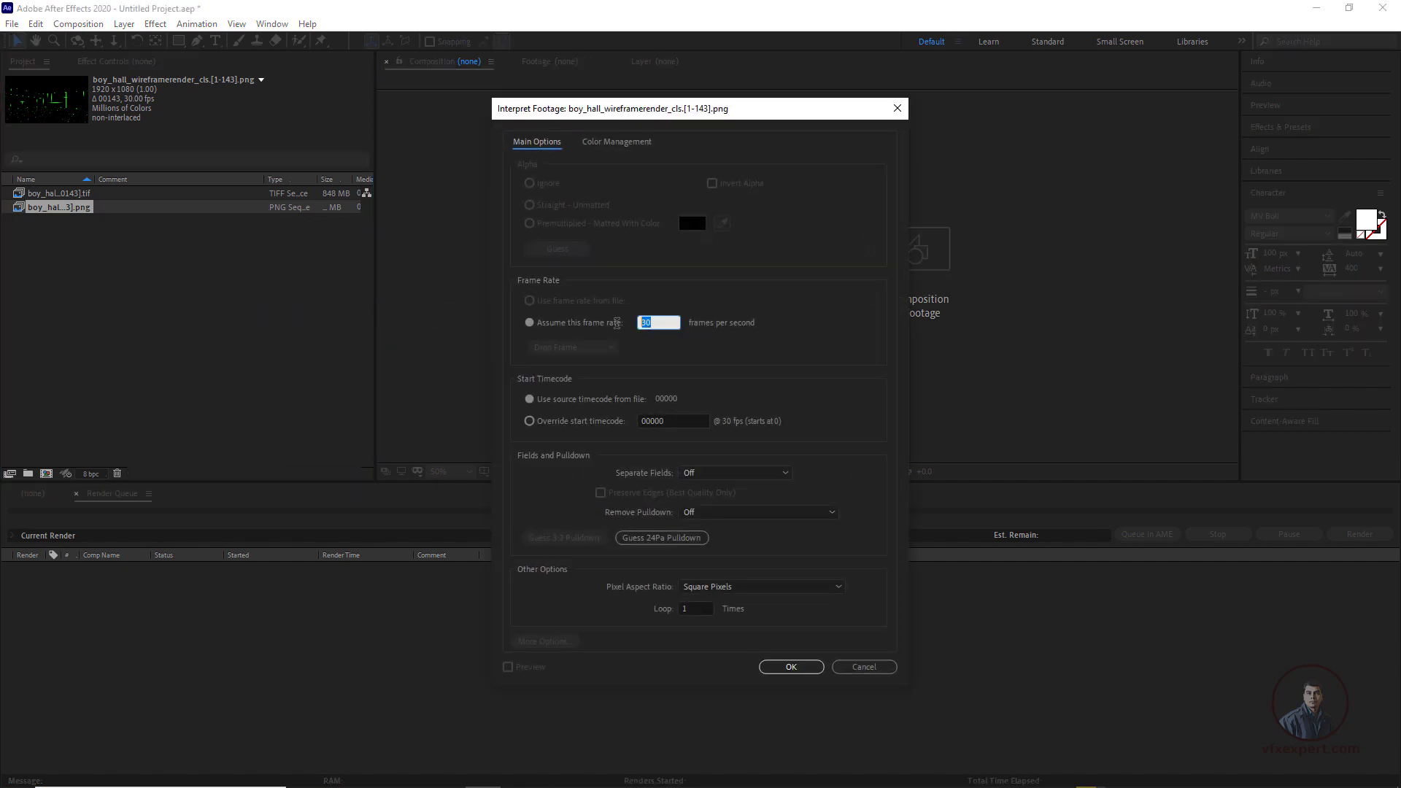
text(25)
click(785, 668)
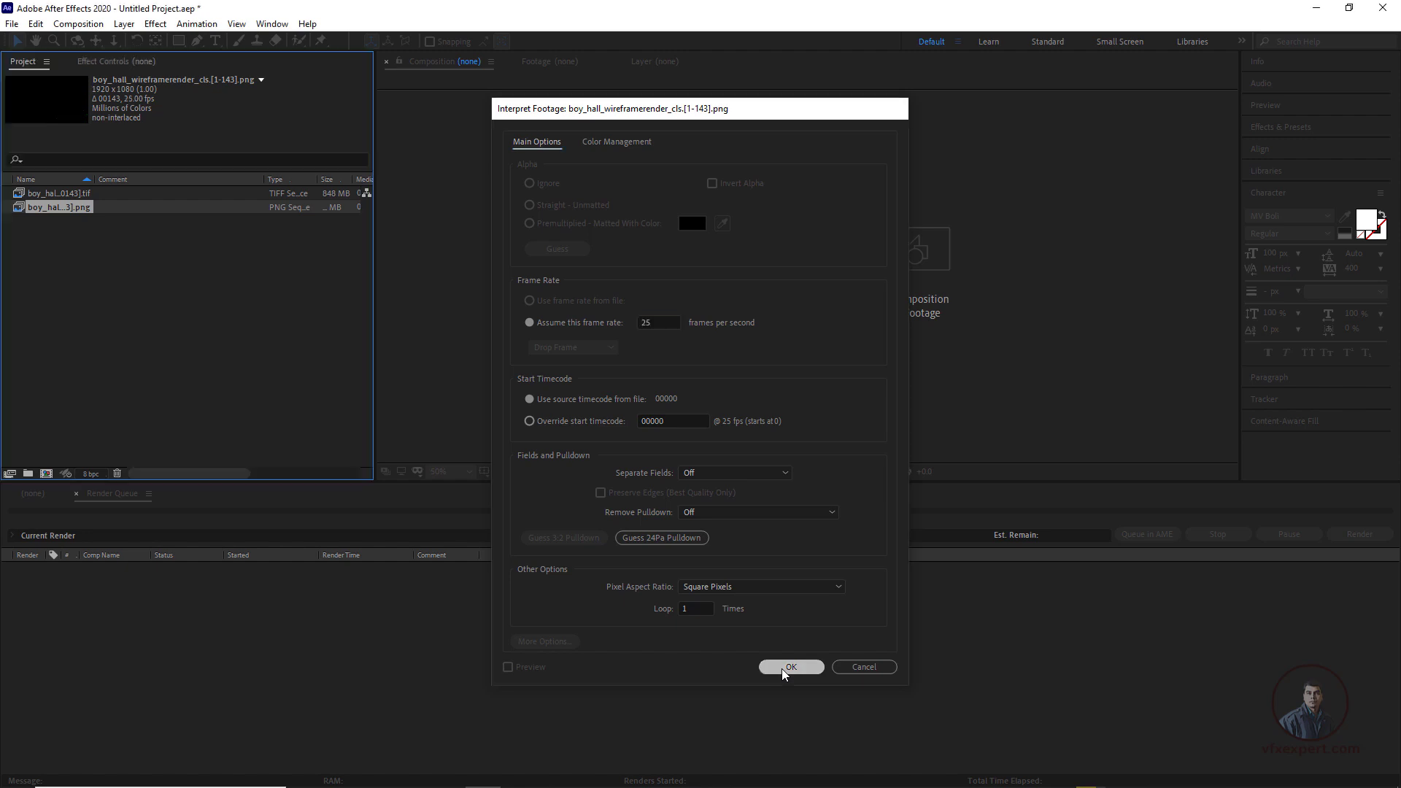
Step: Create a composition from the boy_hall TIFF sequence and move the time indicator to frame 1
click(61, 194)
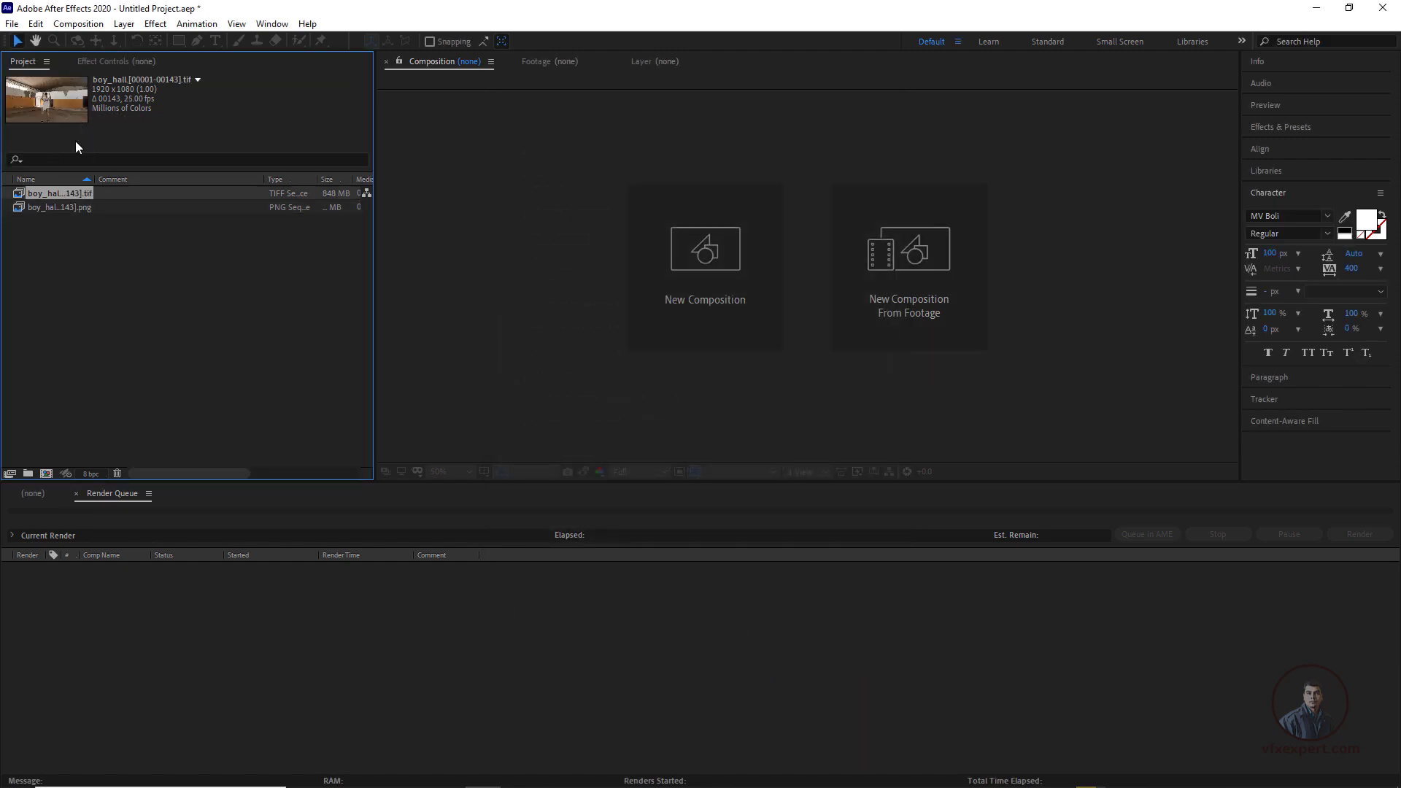
drag(19, 198, 49, 474)
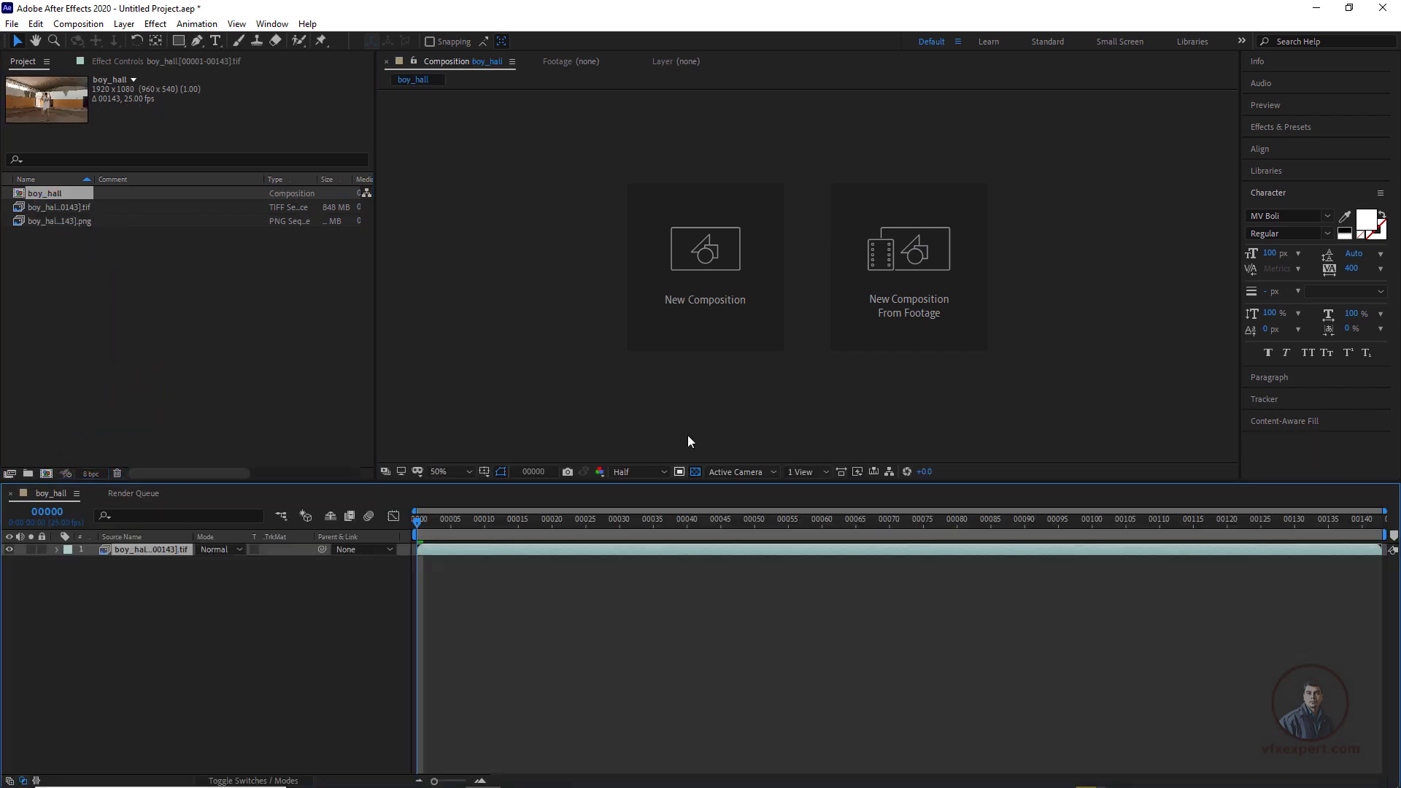
drag(471, 525, 423, 522)
Step: Add the wireframe PNG sequence to the boy_hall composition as a layer above the TIFF footage
click(65, 208)
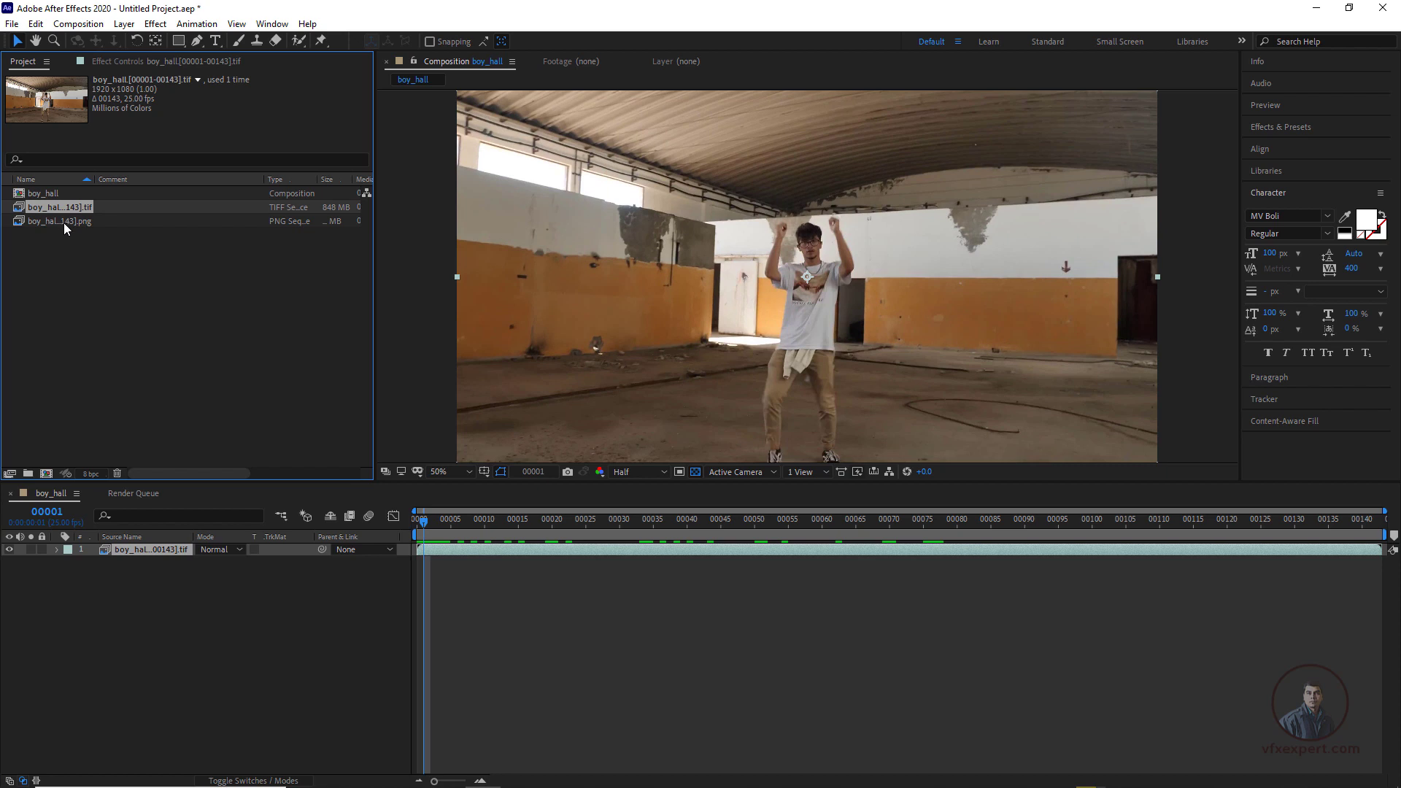
click(64, 221)
drag(77, 220, 156, 553)
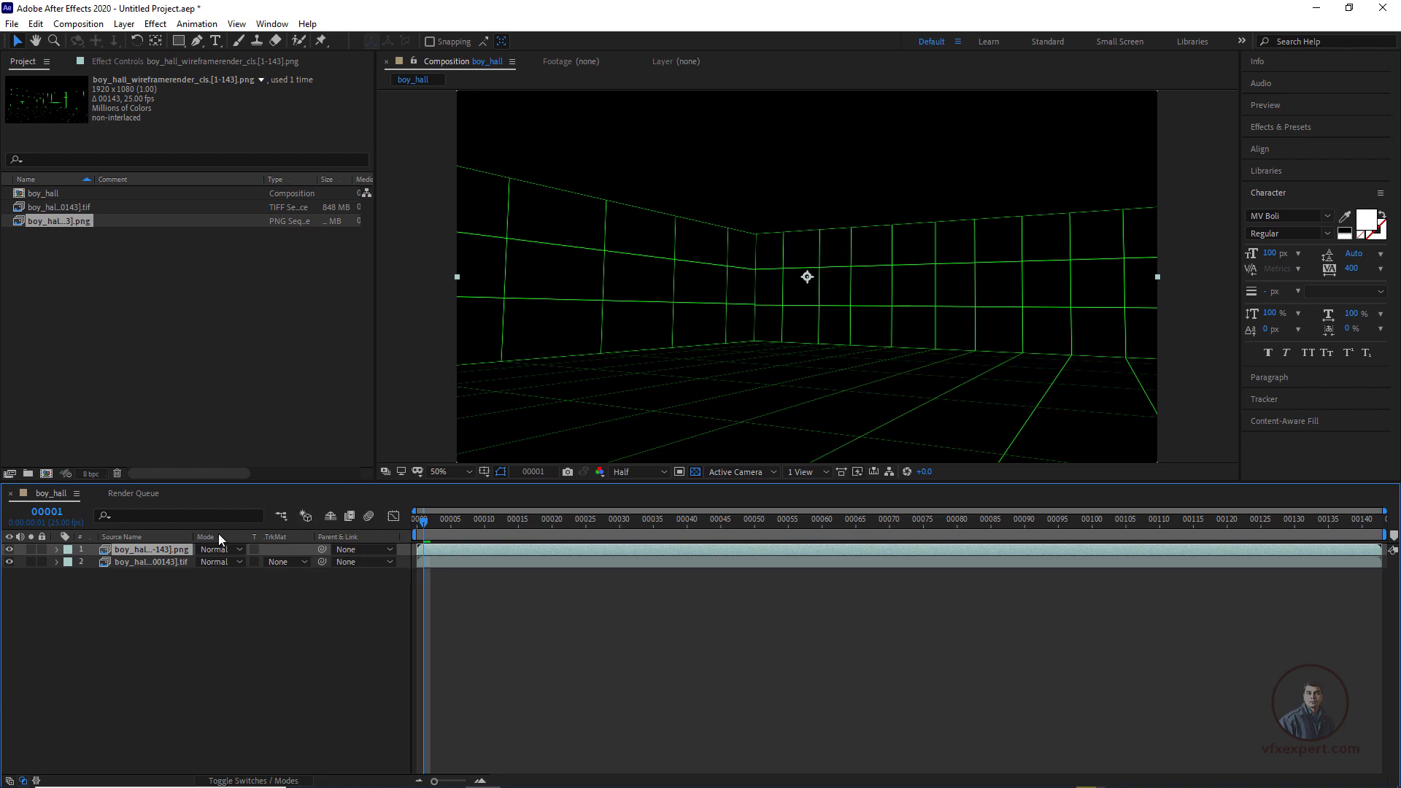
Step: Set the wireframe PNG layer's blending mode to Add and scrub to frame 50 to check the overlay
click(239, 550)
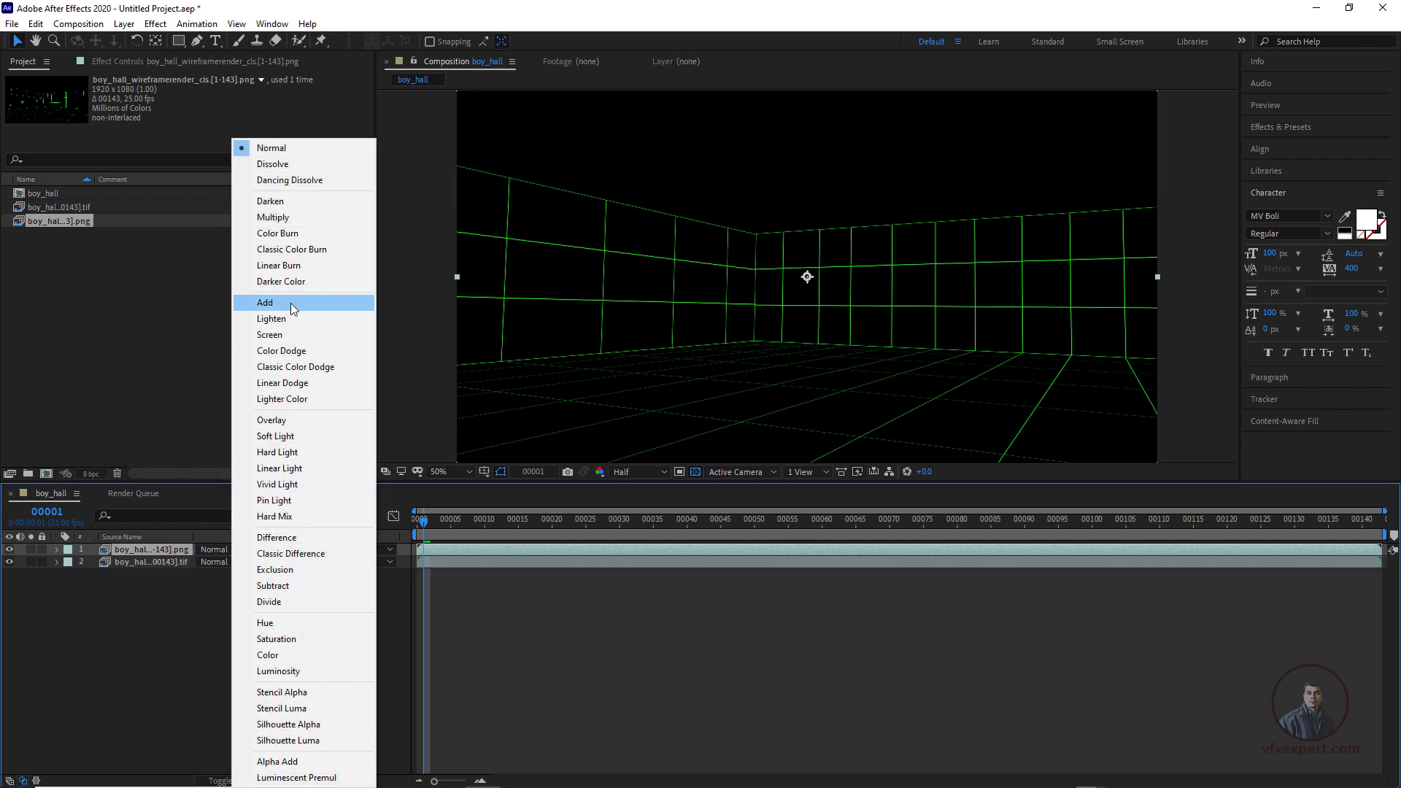
click(204, 615)
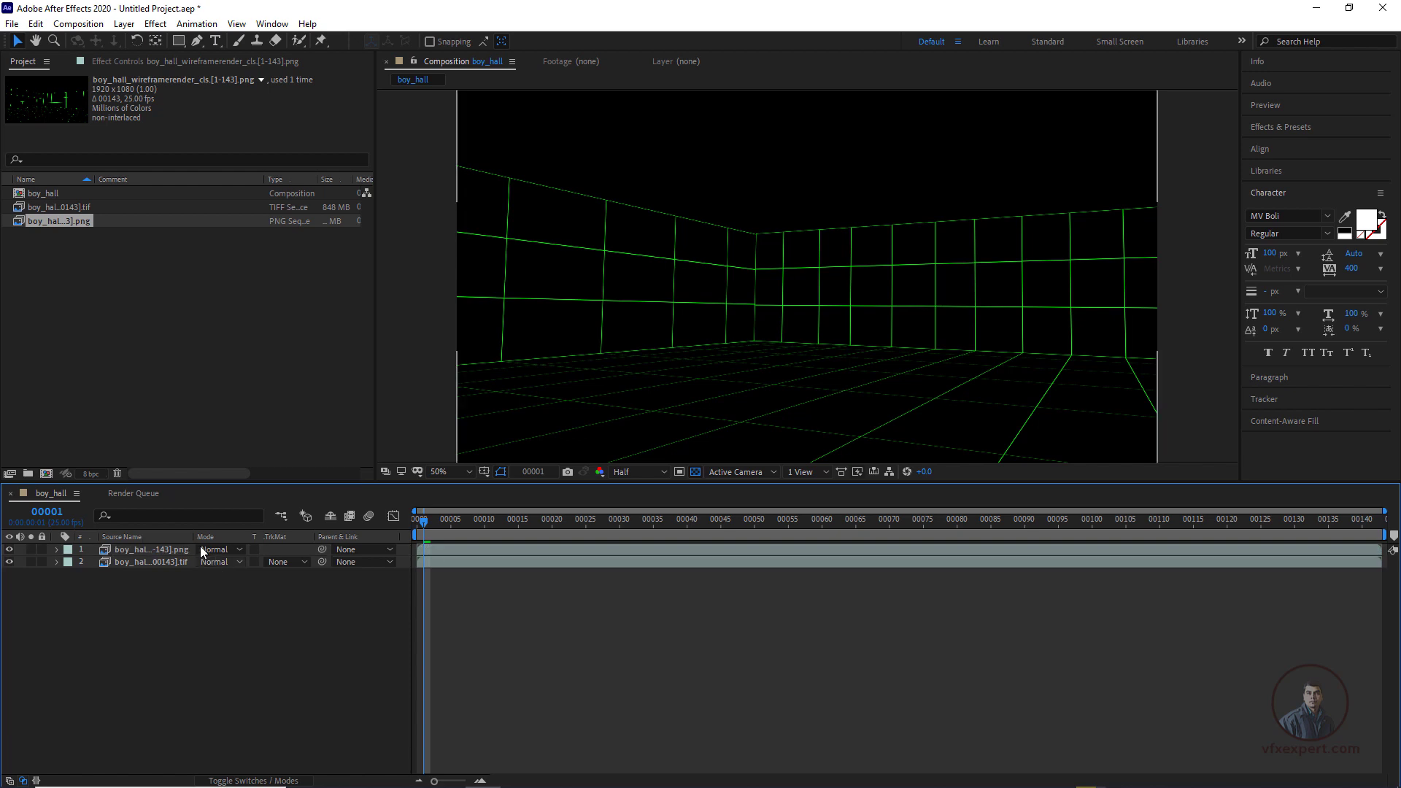
click(242, 781)
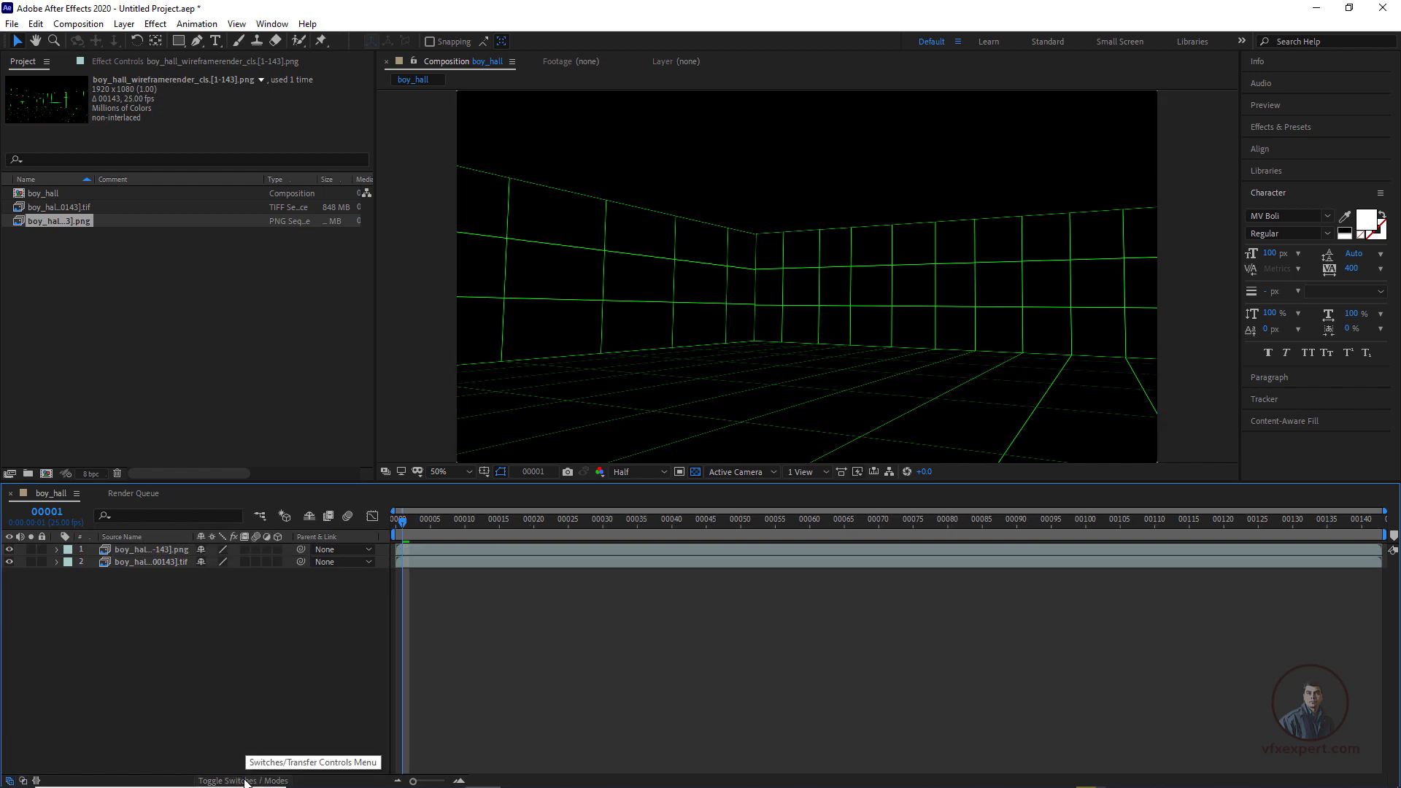
click(242, 781)
click(235, 551)
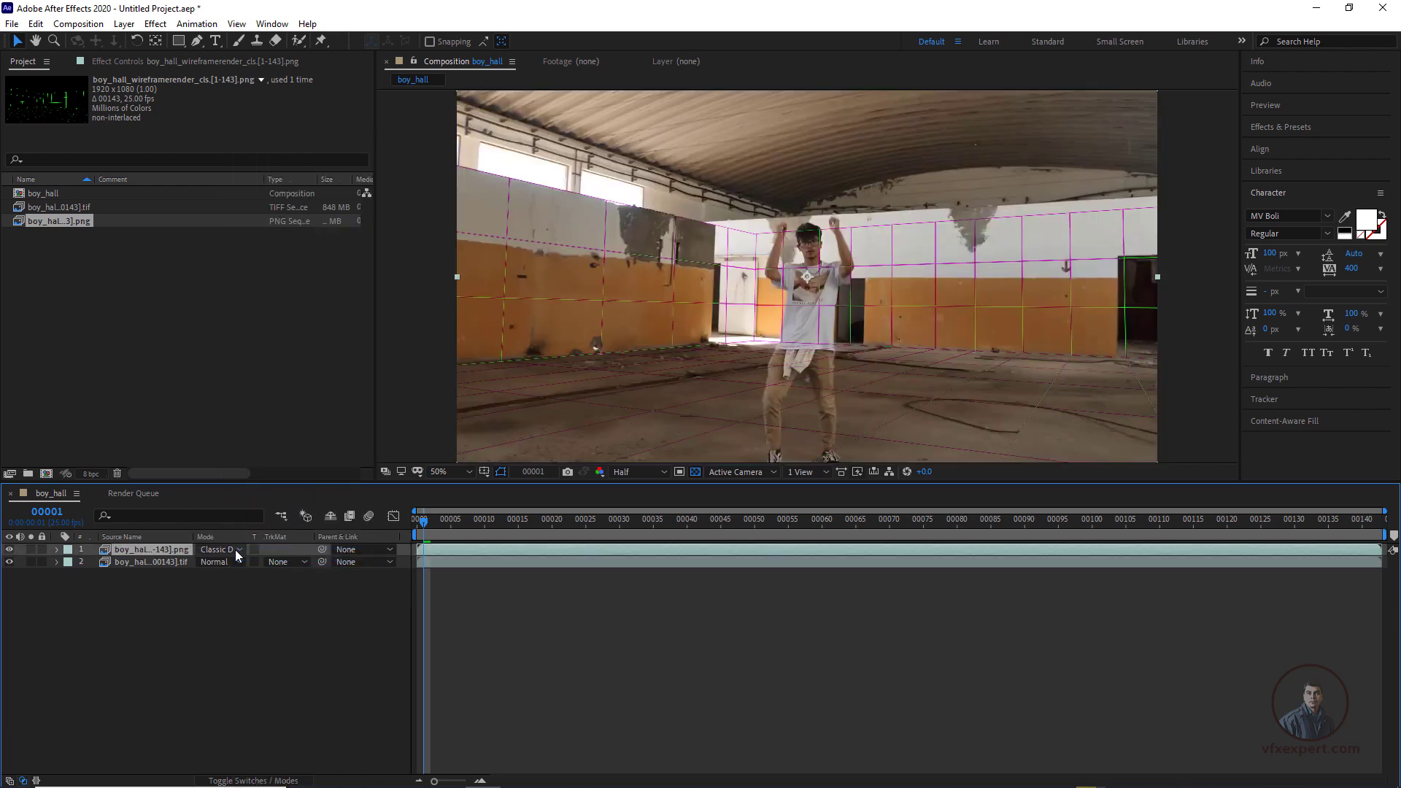
click(234, 550)
click(265, 303)
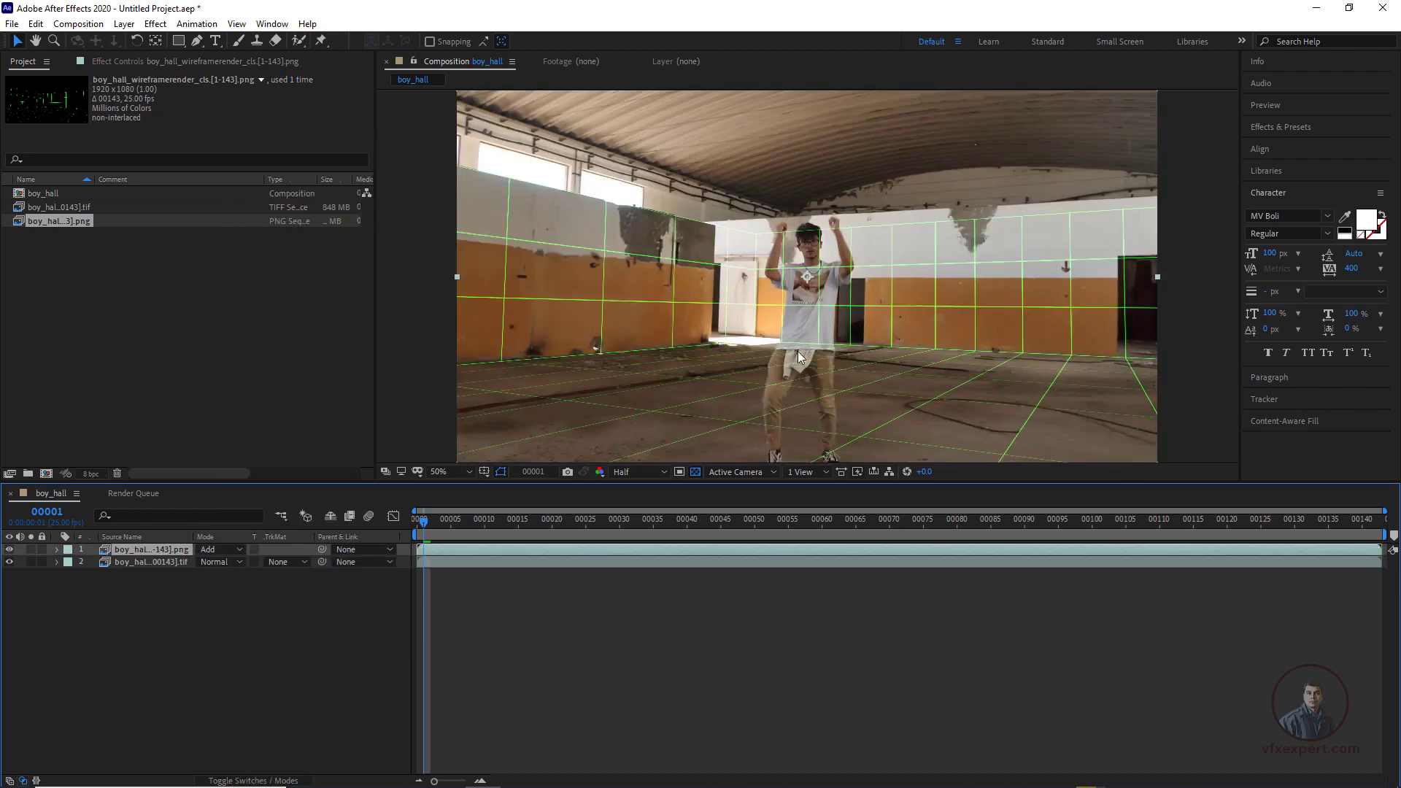
drag(437, 523, 755, 536)
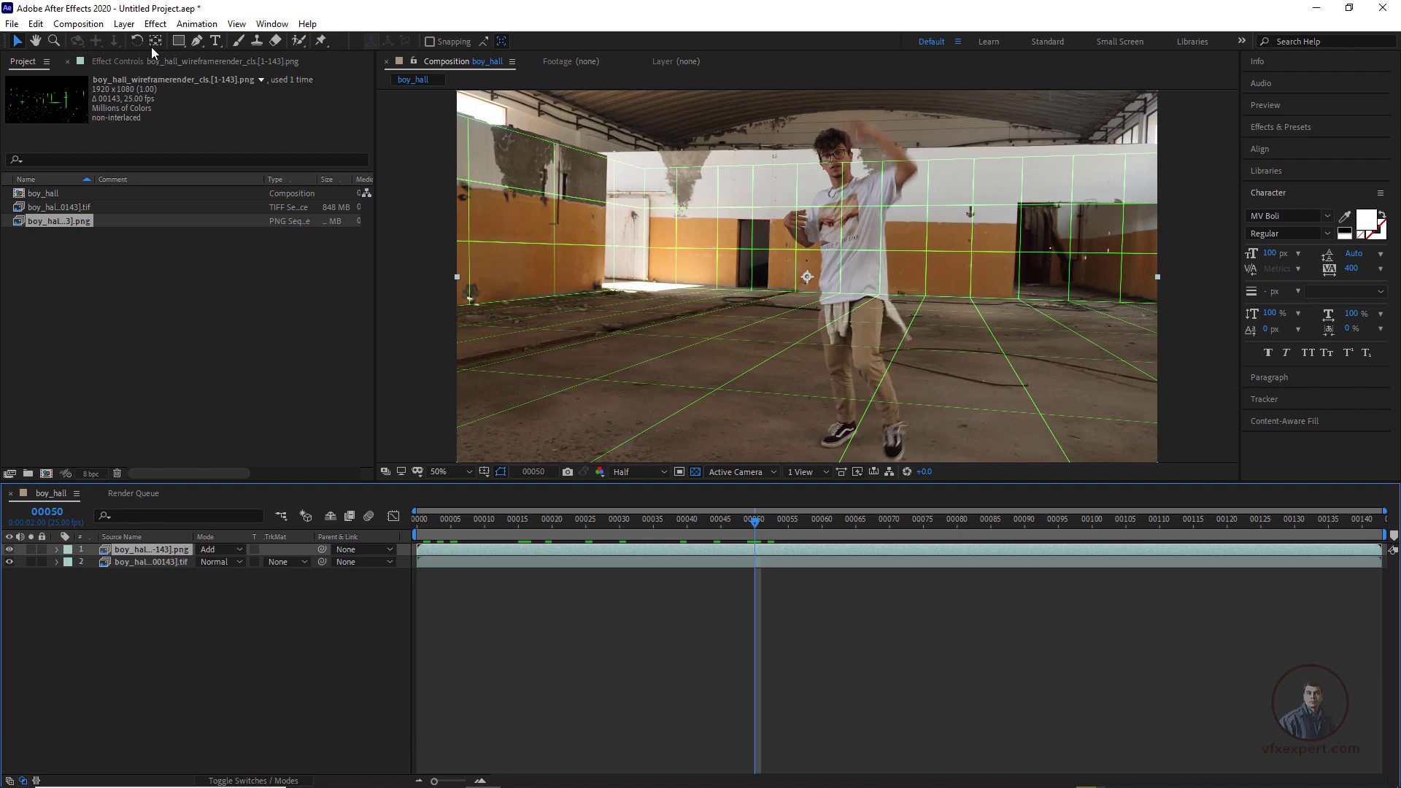
Step: Apply a Levels effect to the wireframe layer with Input White at 131 and Gamma at 2.21
click(156, 23)
mouse_move(246, 233)
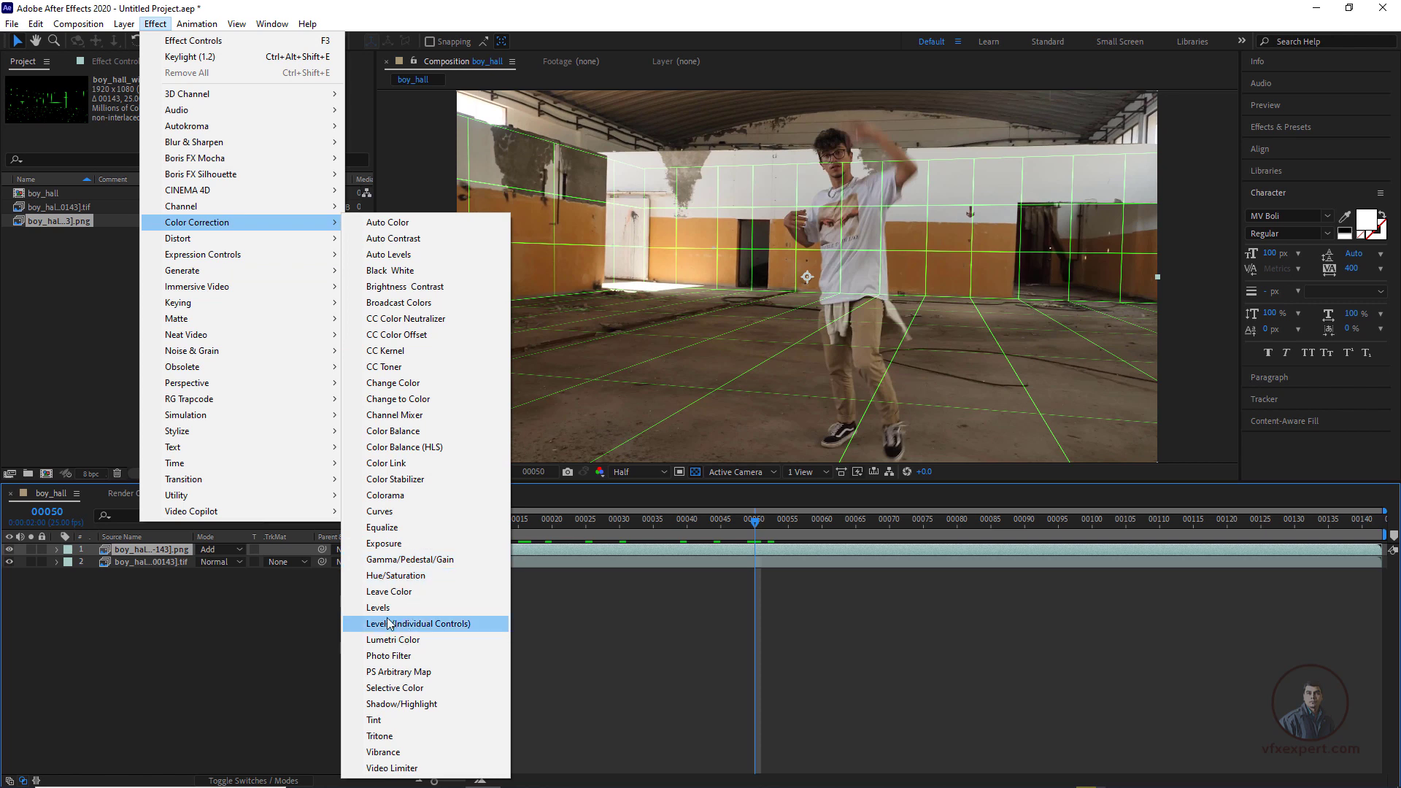
click(391, 609)
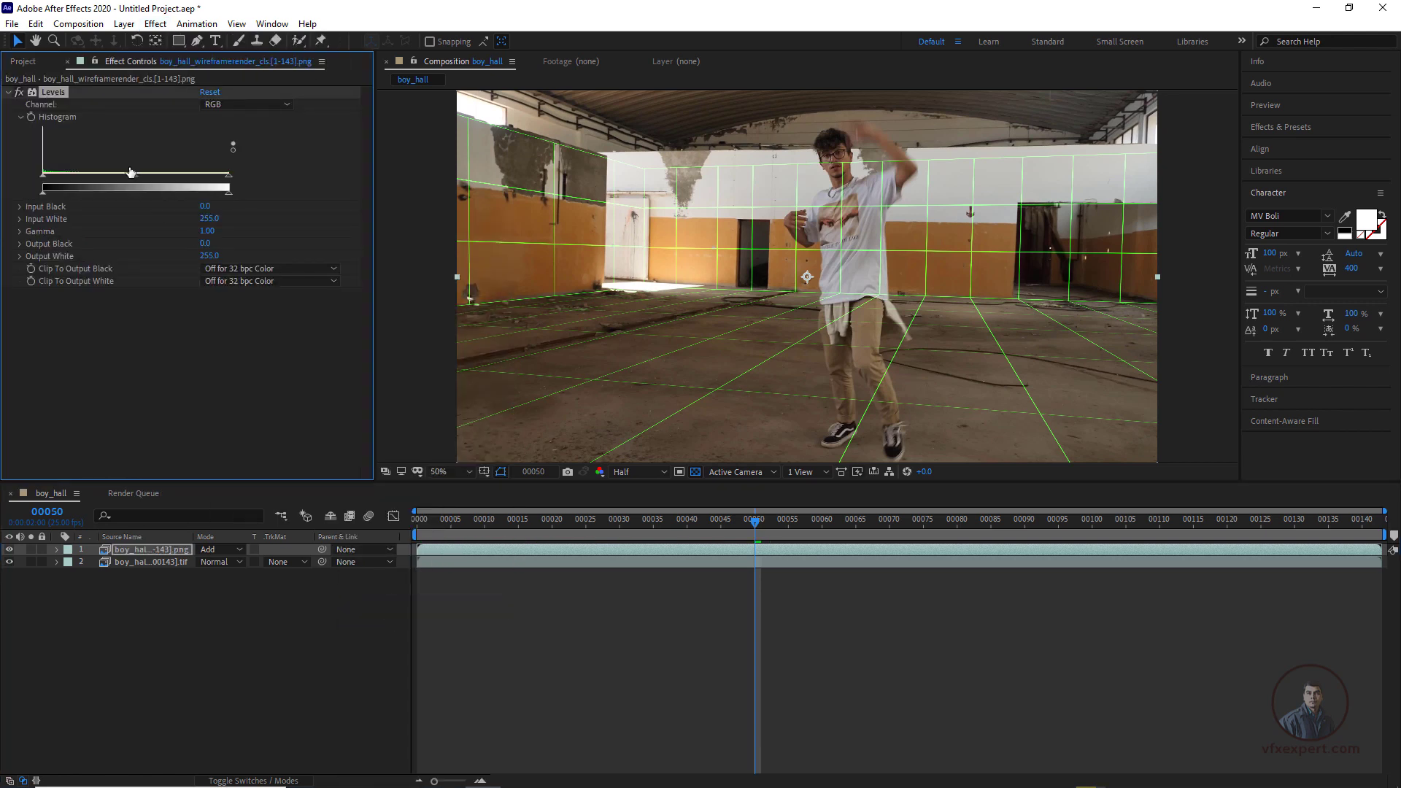
drag(85, 175, 83, 175)
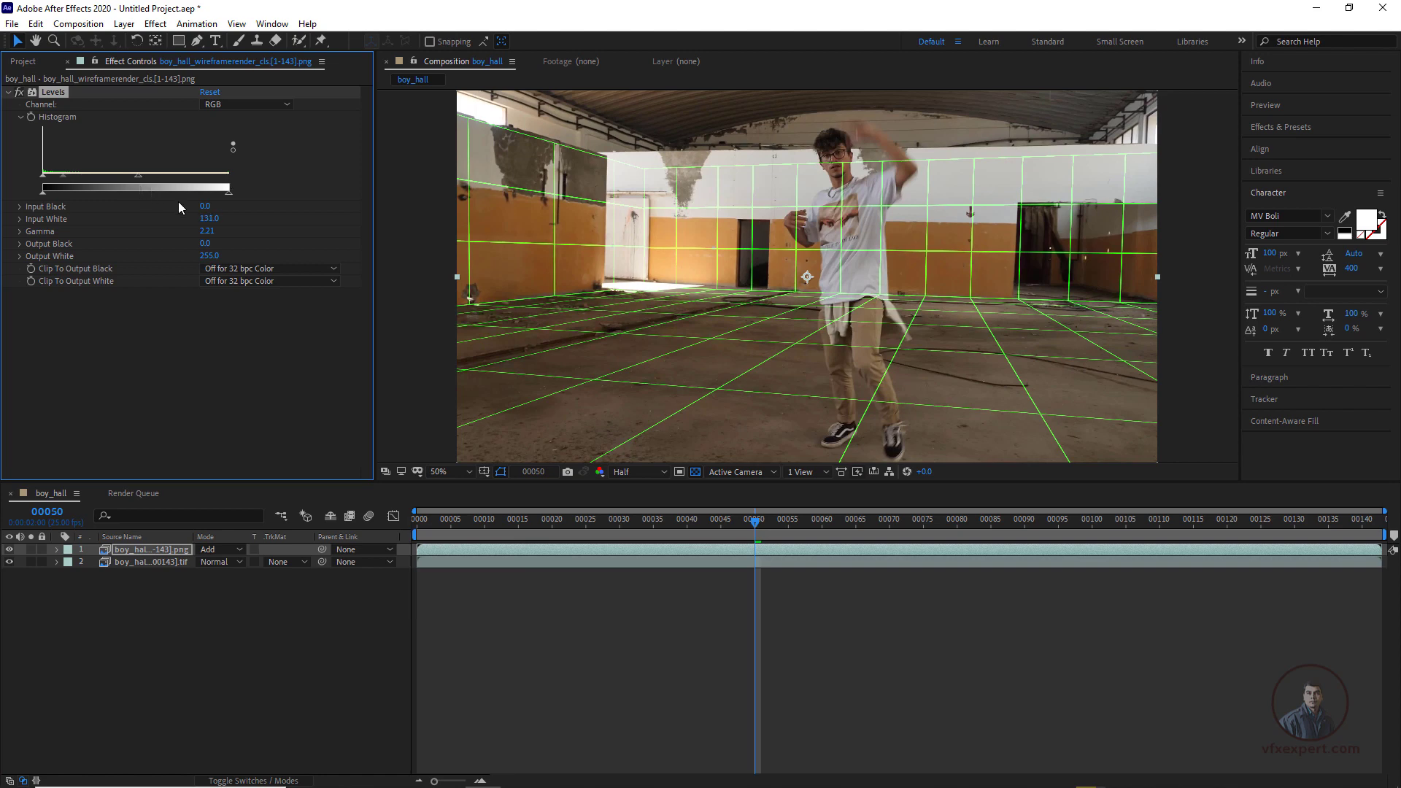
Step: Set the composition preview resolution to Full, play the composite, and scrub to frame 92
key(space)
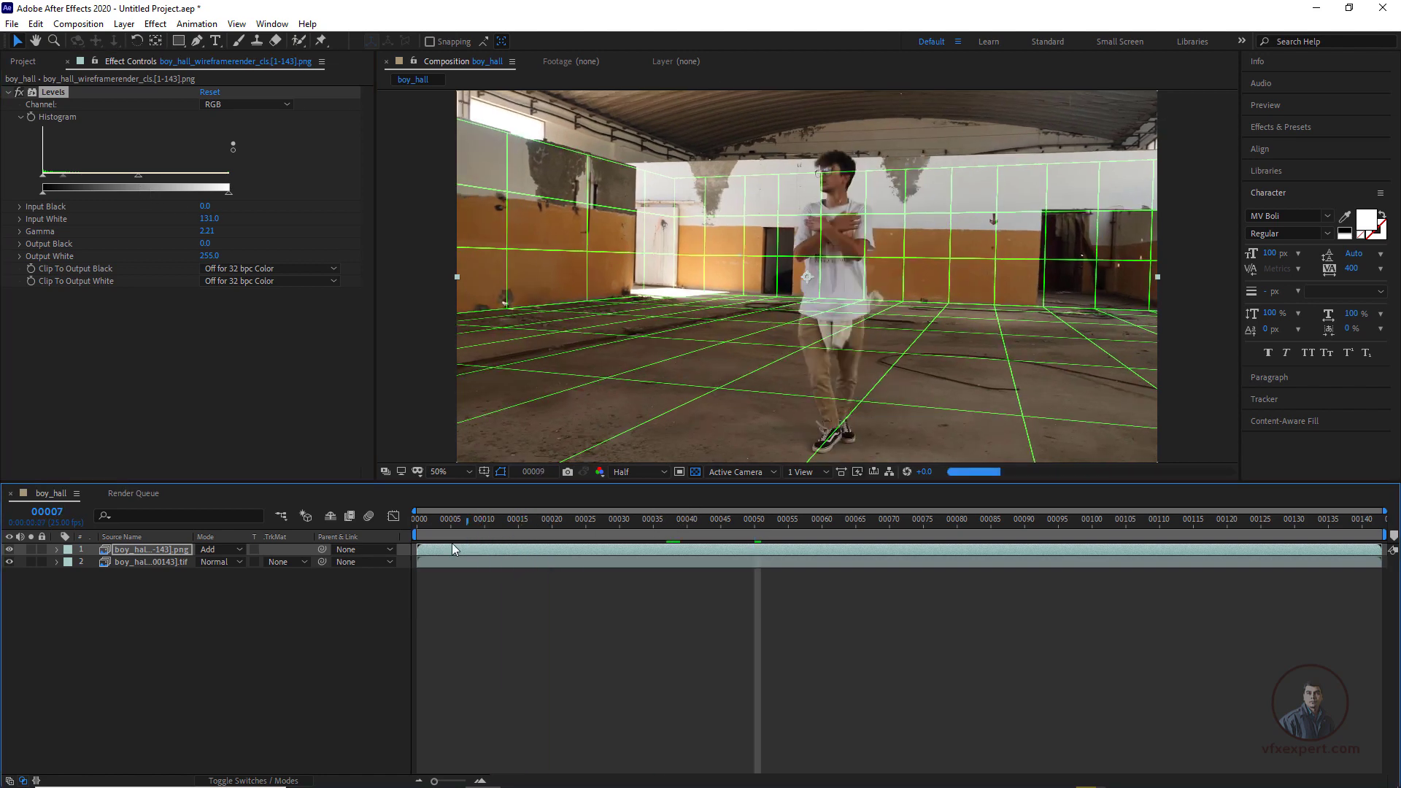
click(657, 472)
click(629, 505)
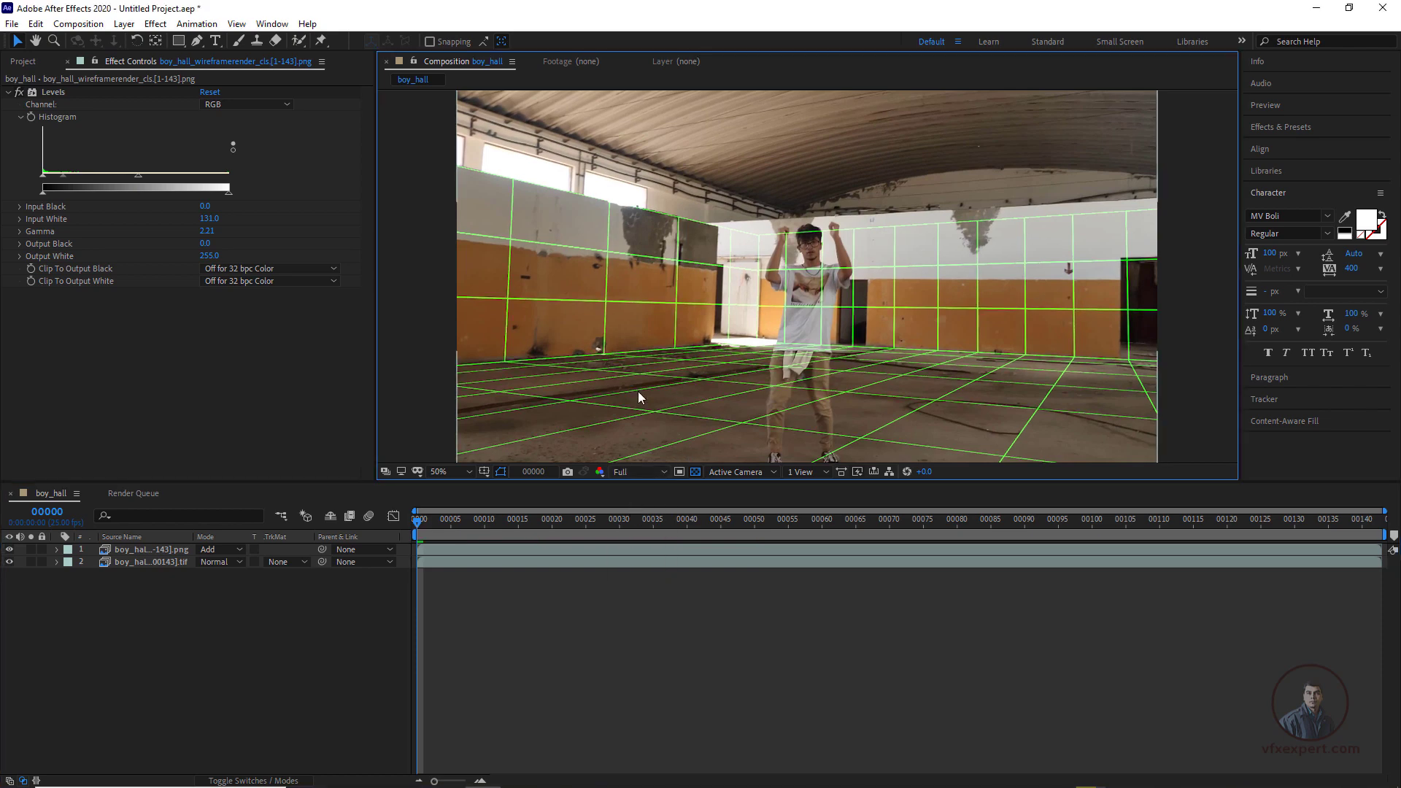
click(548, 638)
key(space)
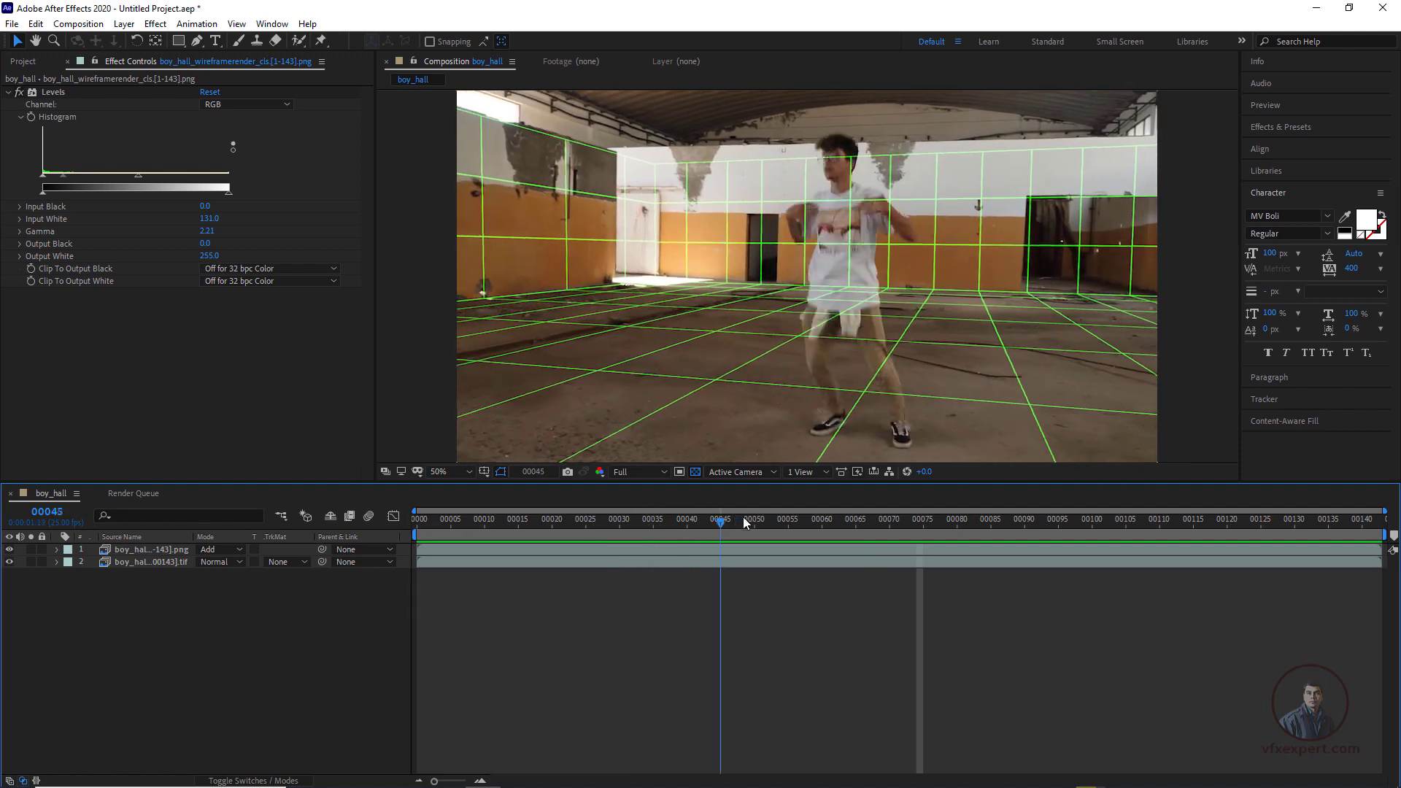
drag(743, 517, 1037, 558)
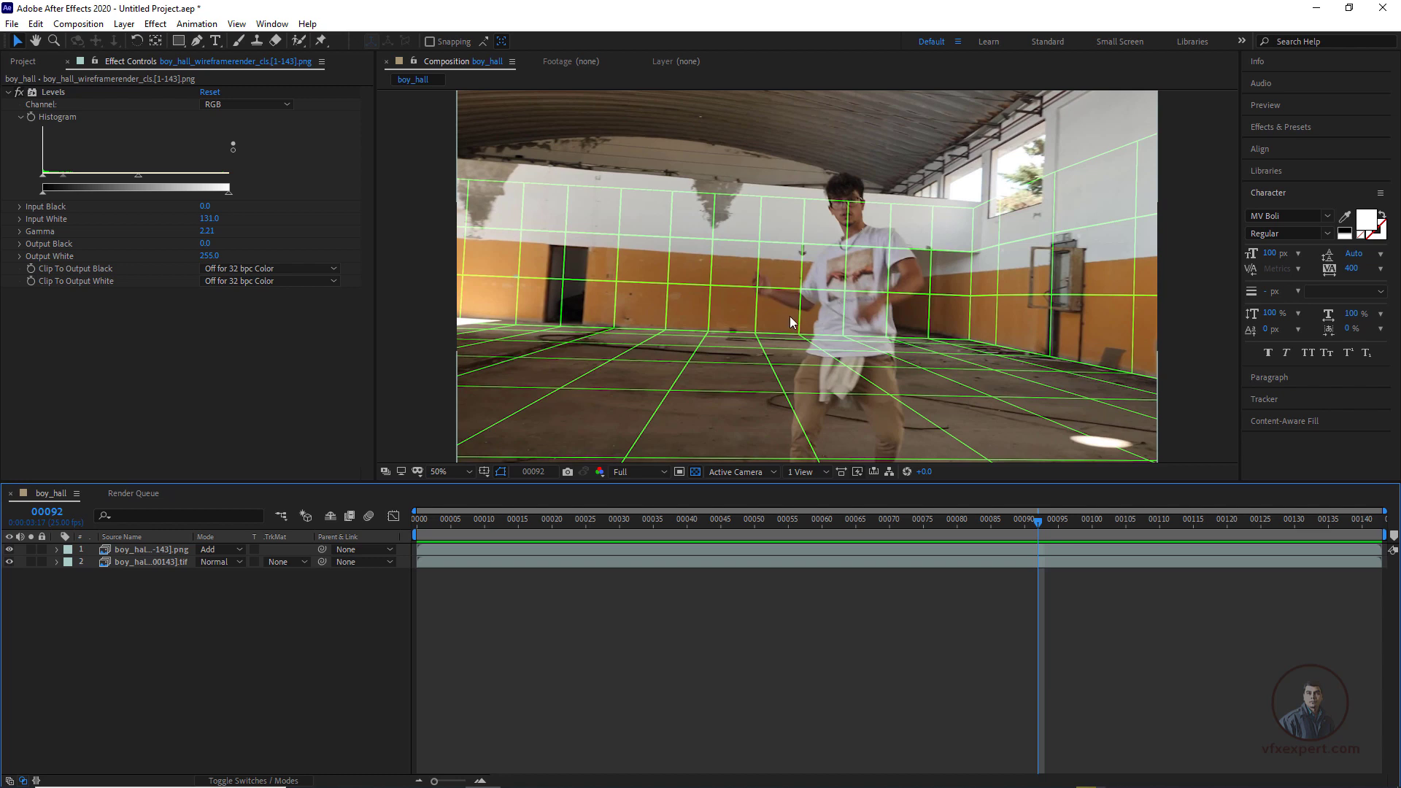
Step: Add a Hue/Saturation effect to the wireframe layer, set Master Hue to about 199°, and scrub the timeline to check the recolored lines
click(180, 551)
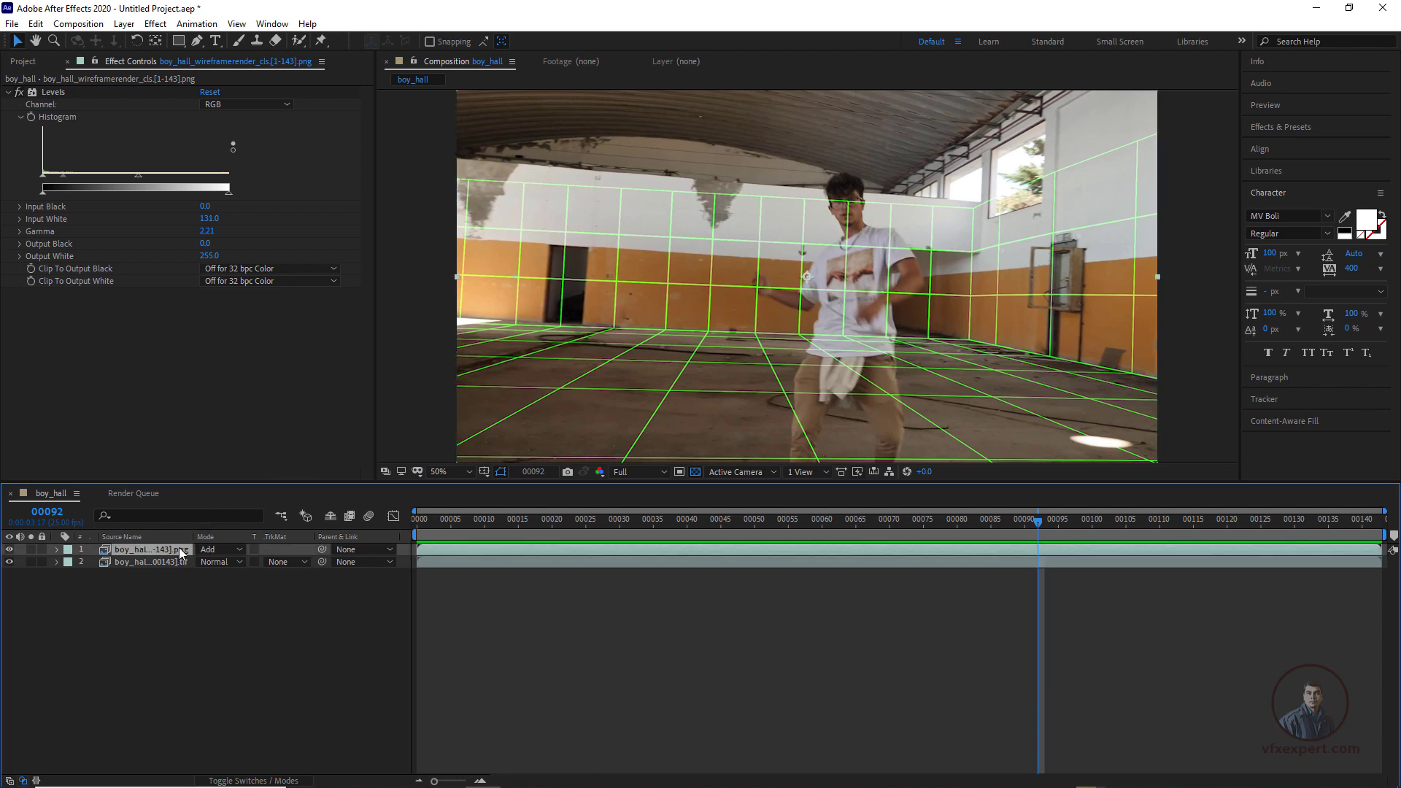
click(154, 24)
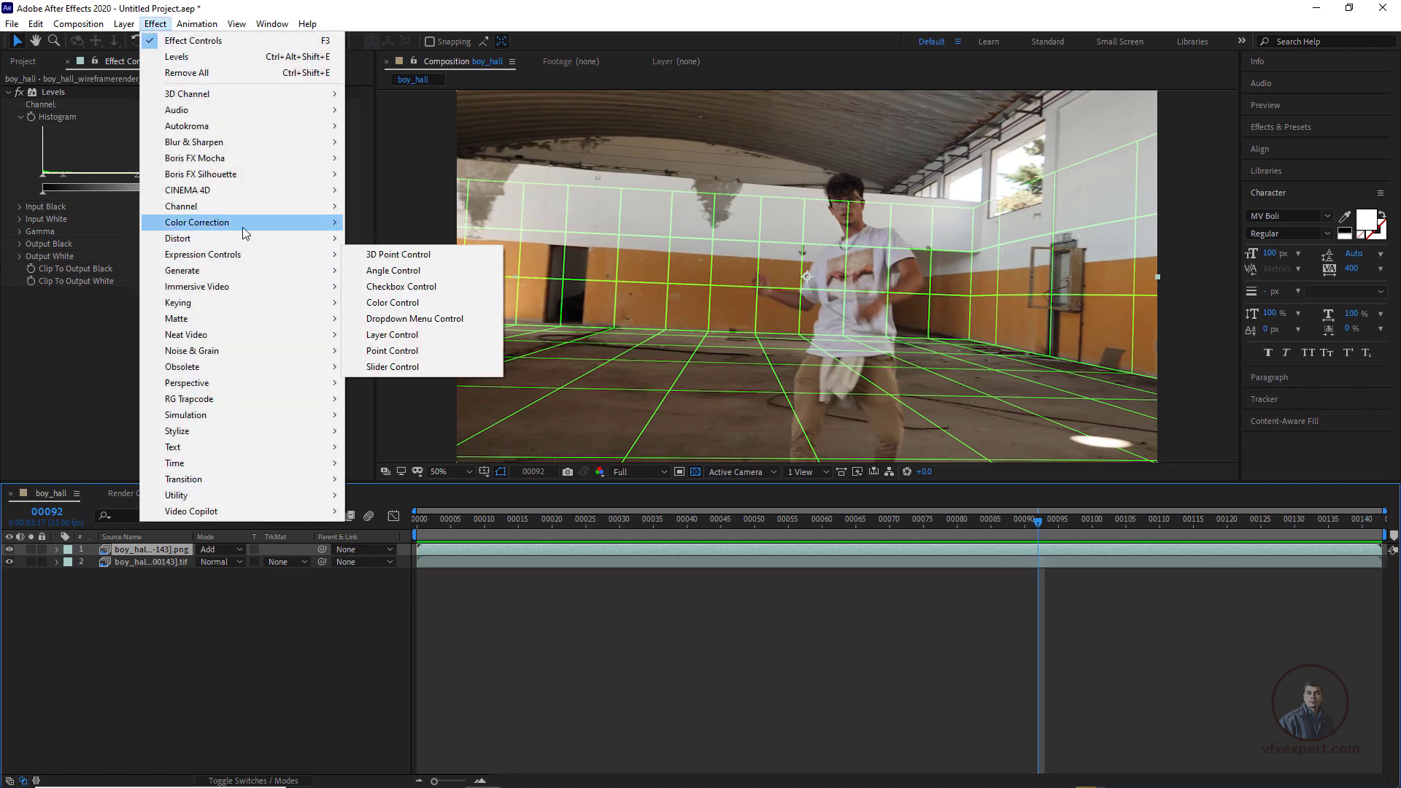
mouse_move(245, 232)
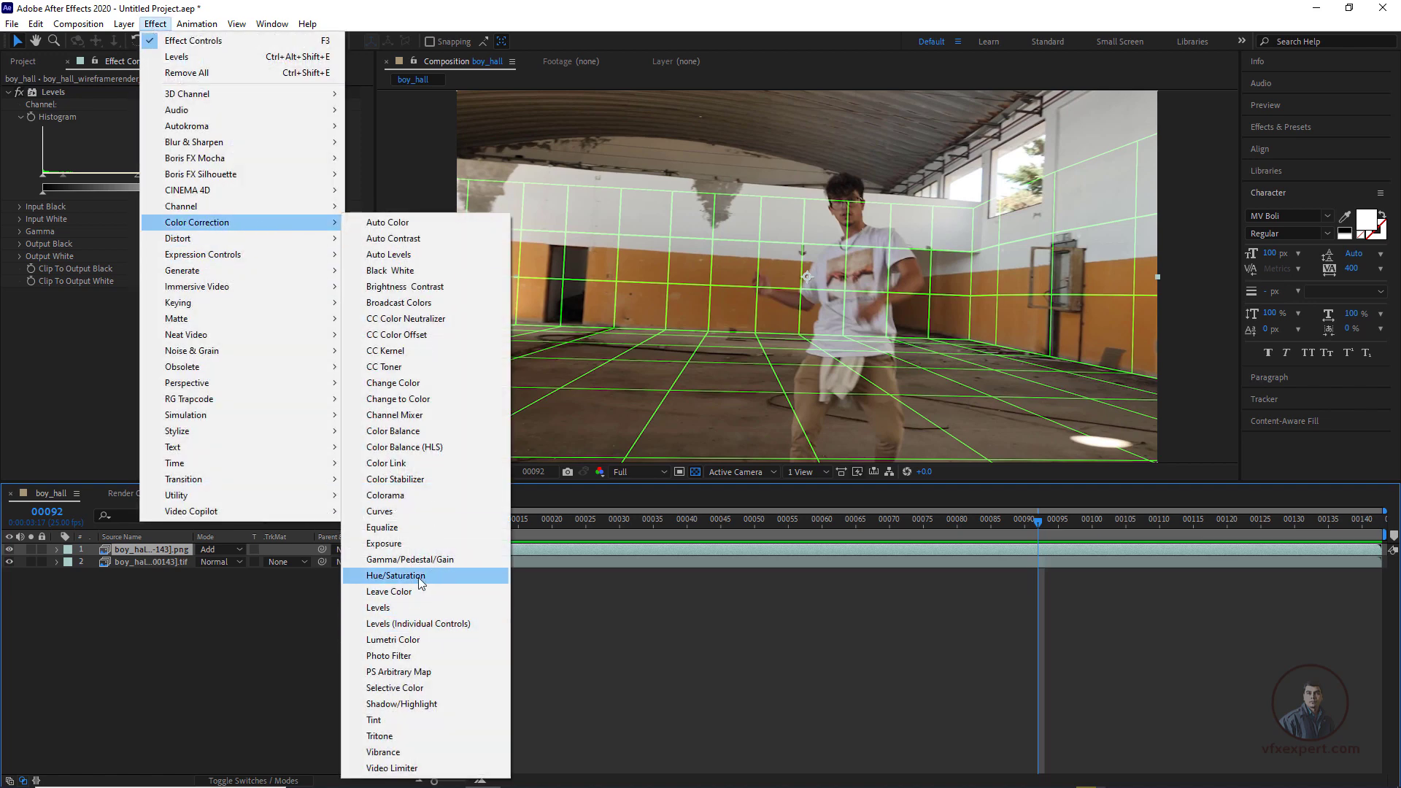
click(421, 578)
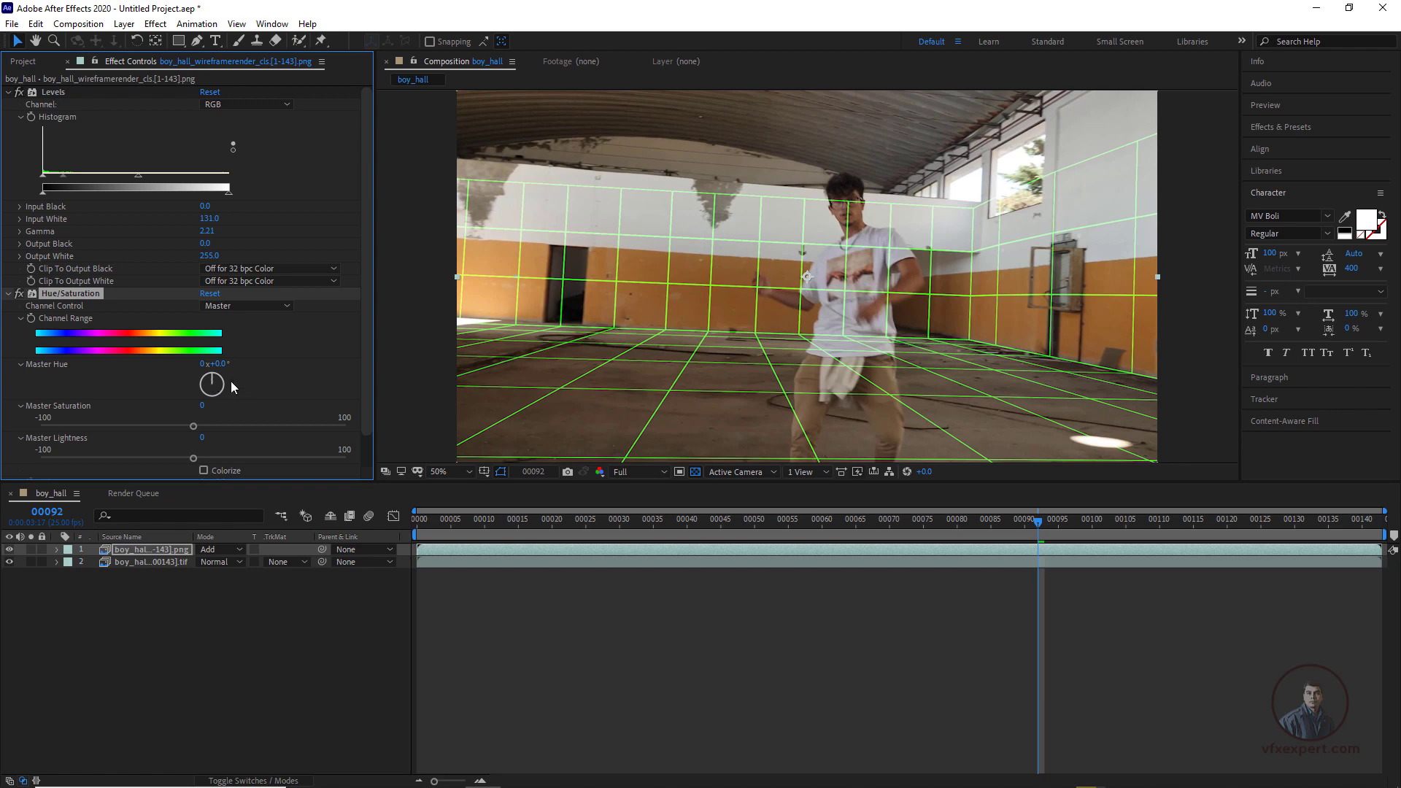
drag(230, 381, 204, 405)
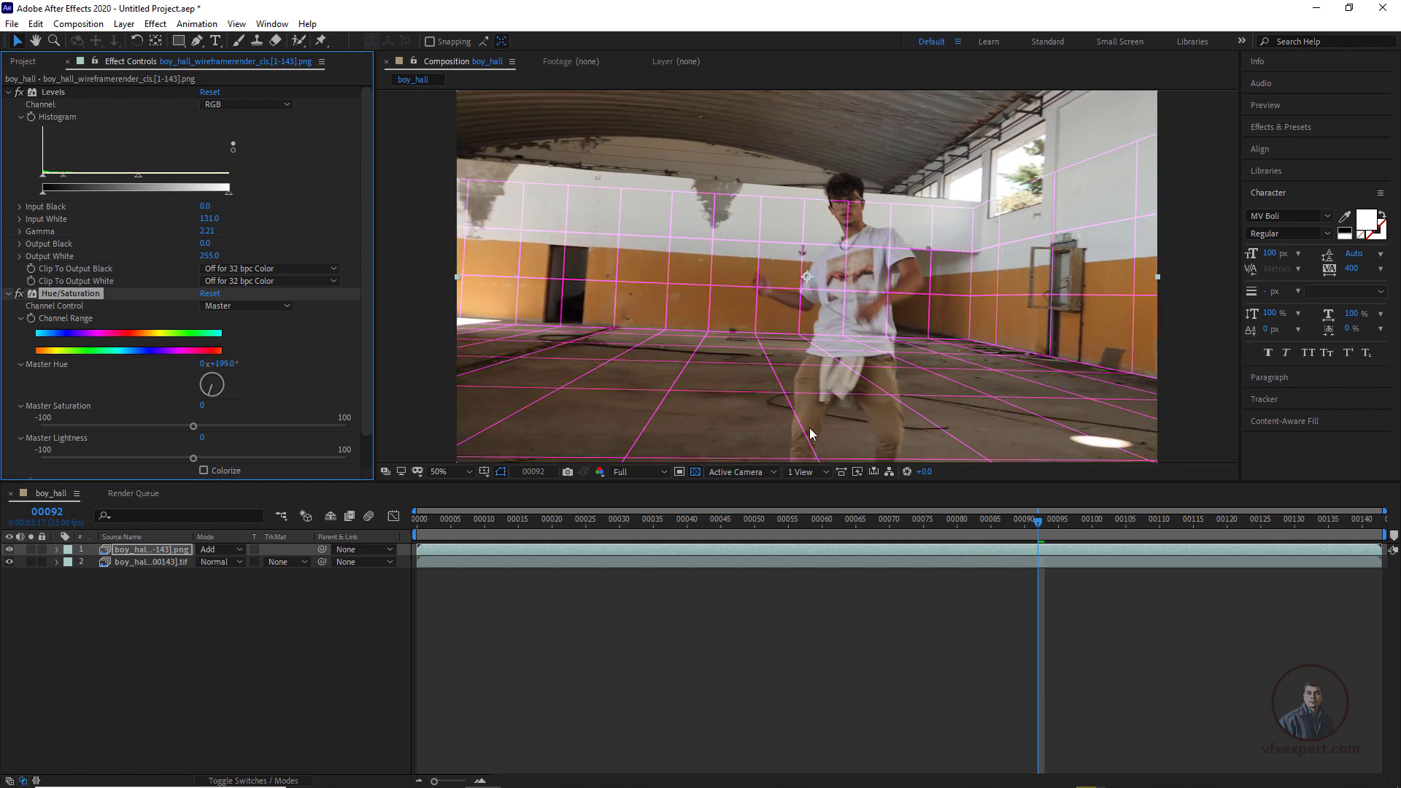
drag(833, 524, 689, 534)
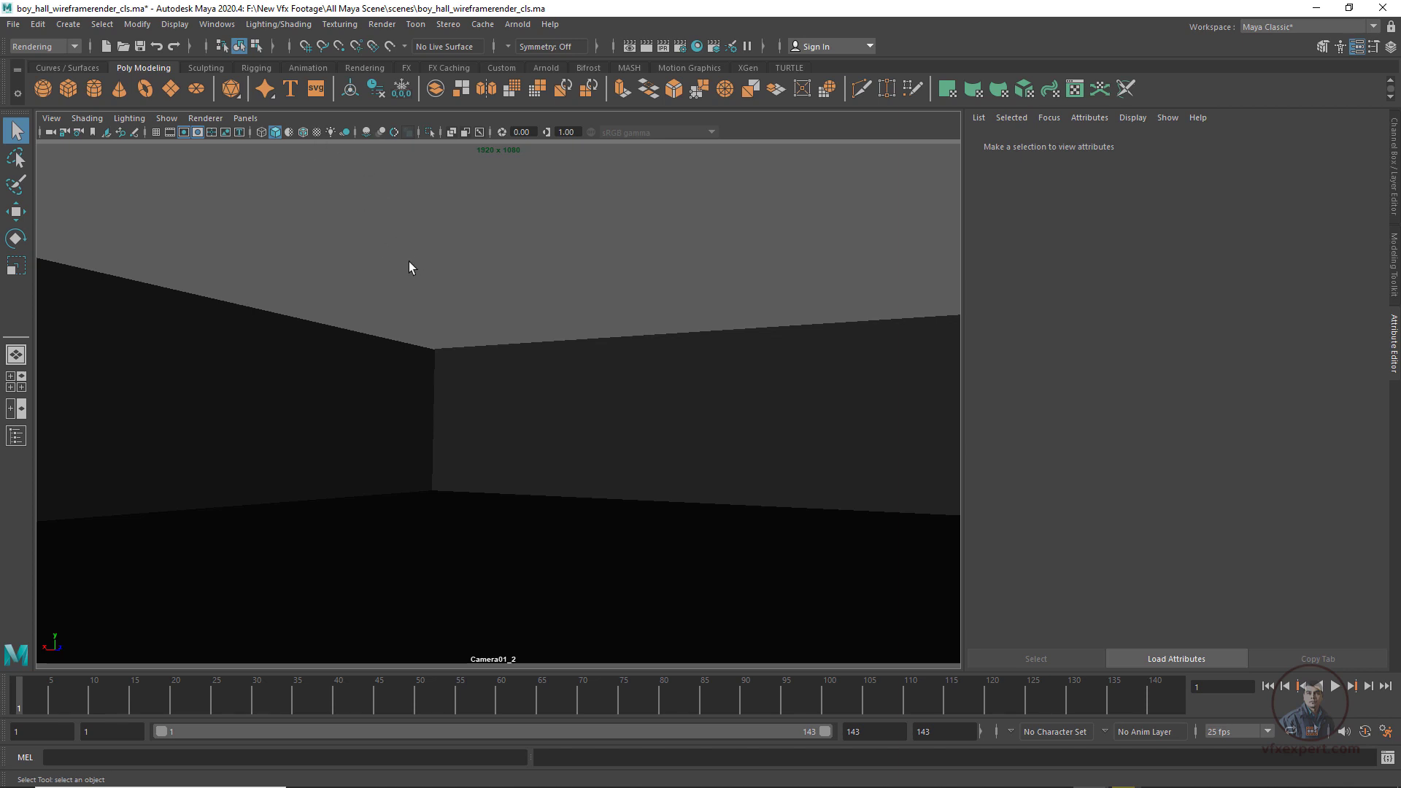
Step: In Maya, set the display mode of Camera01_2's image plane to RGBA
click(50, 133)
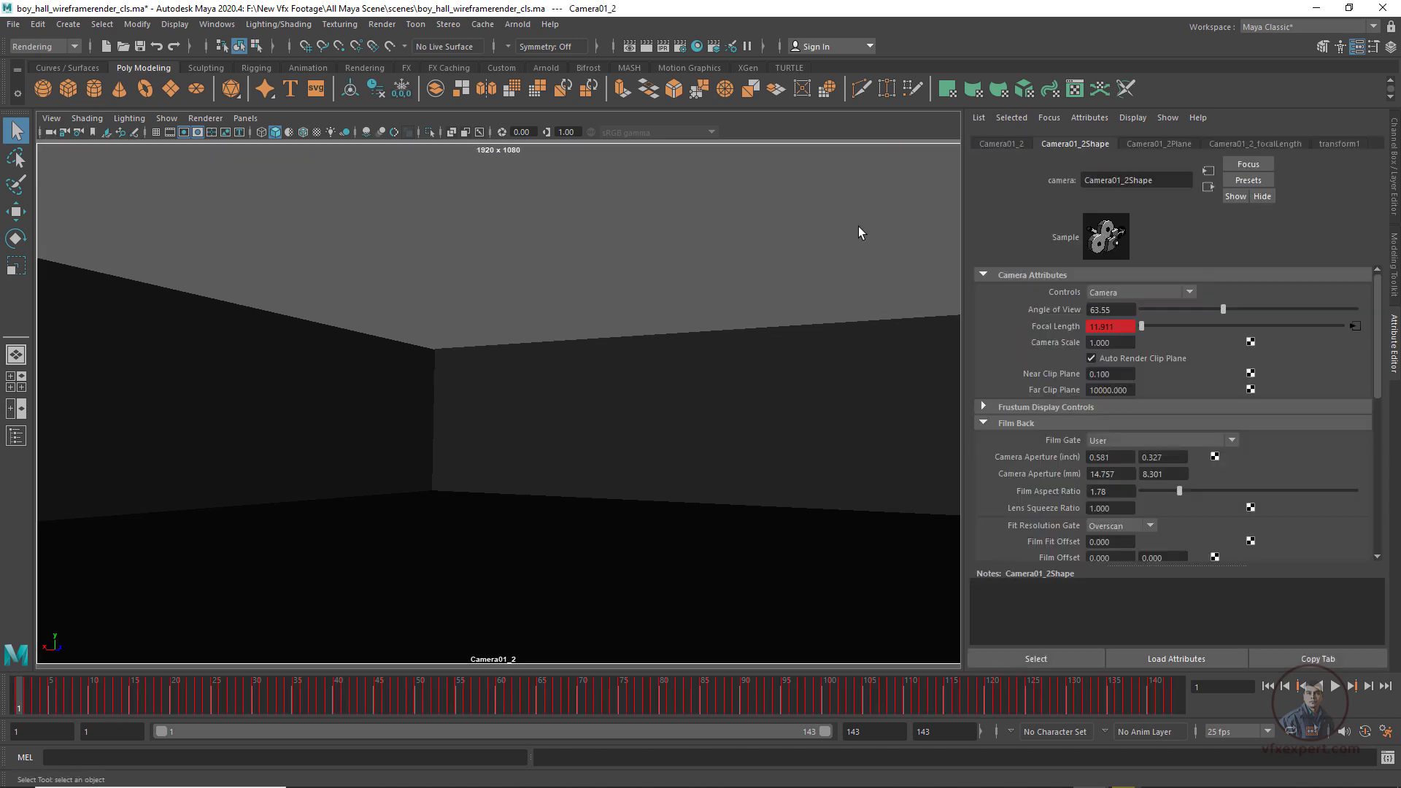
click(1158, 145)
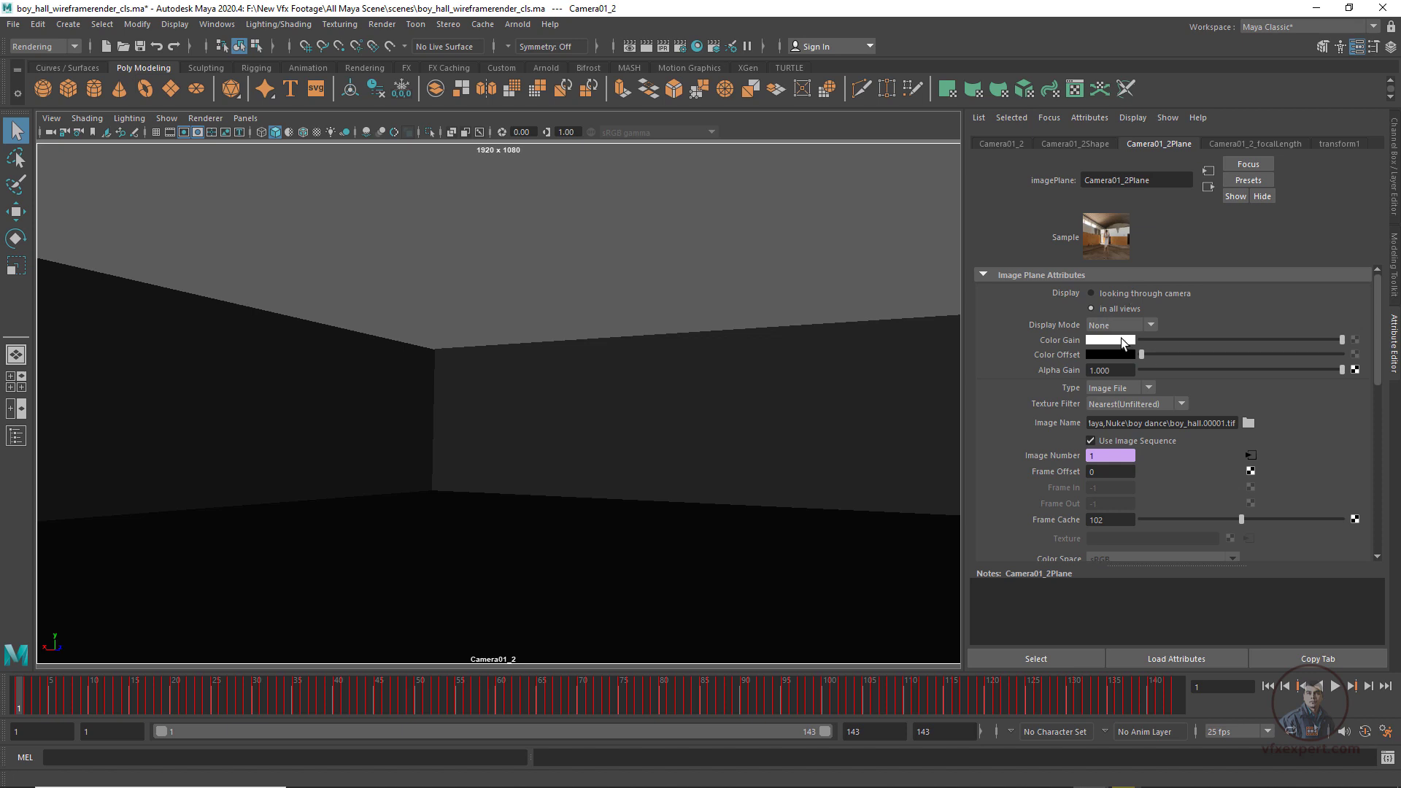
click(1139, 324)
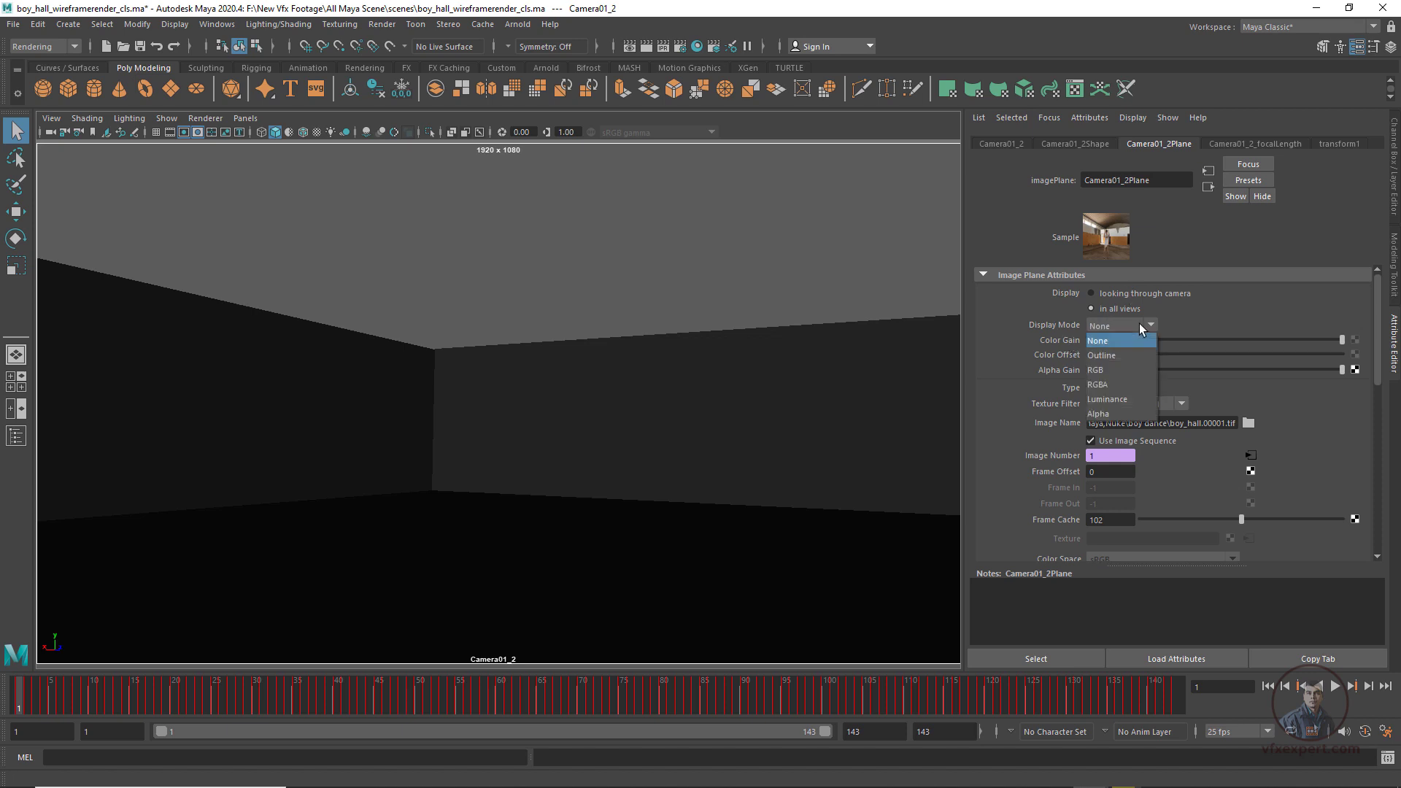
click(1102, 391)
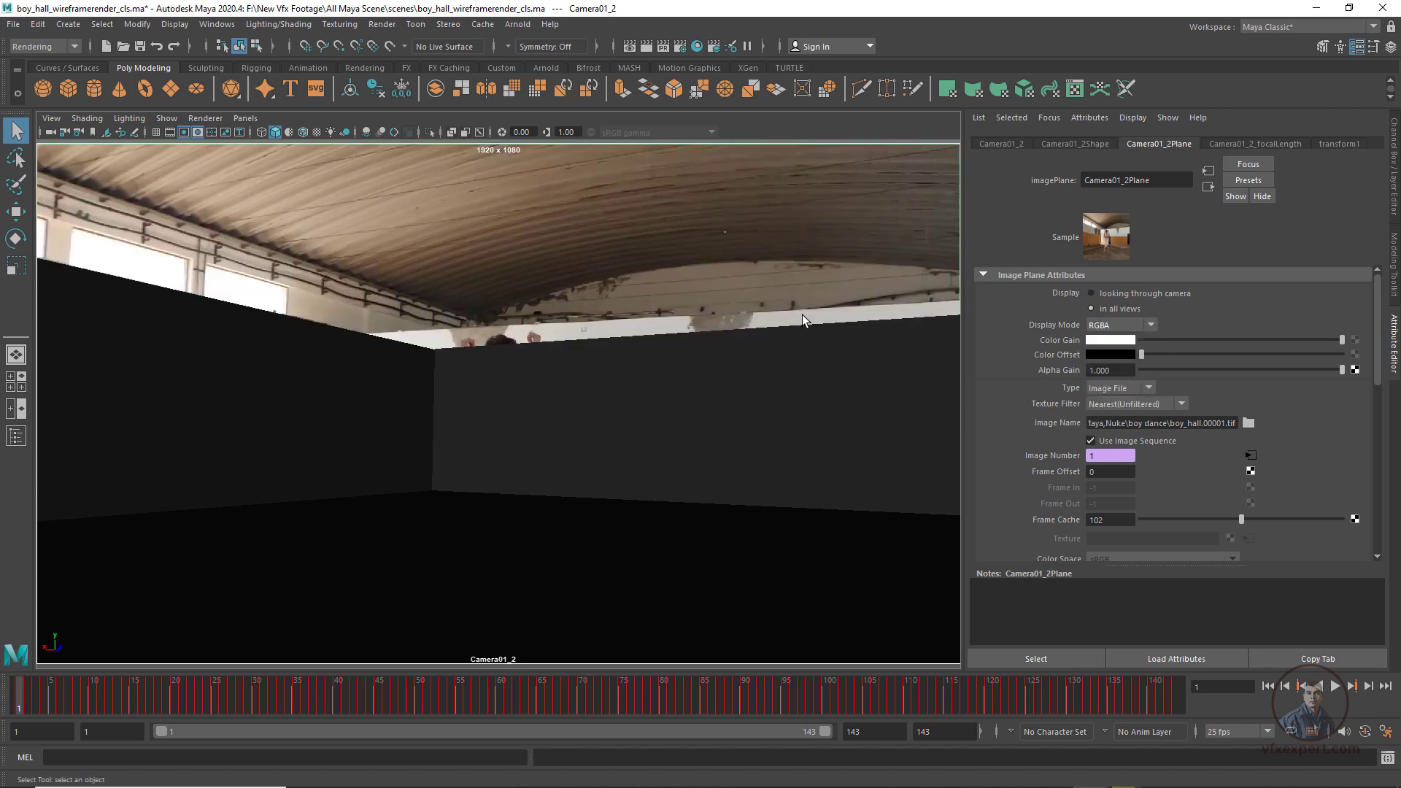
Step: Render the Camera01_2 view in Arnold RenderView and fit the image in the window
click(517, 25)
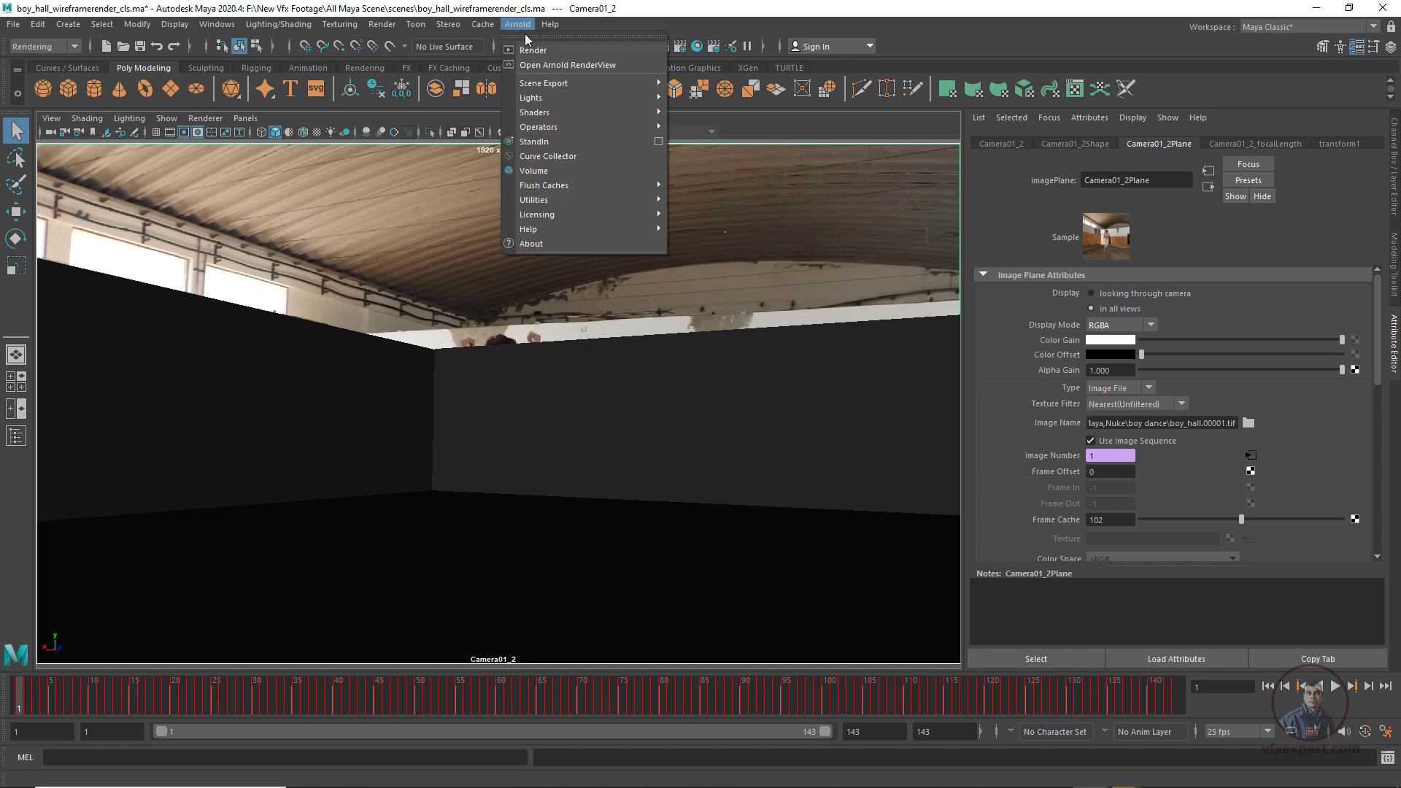
click(533, 49)
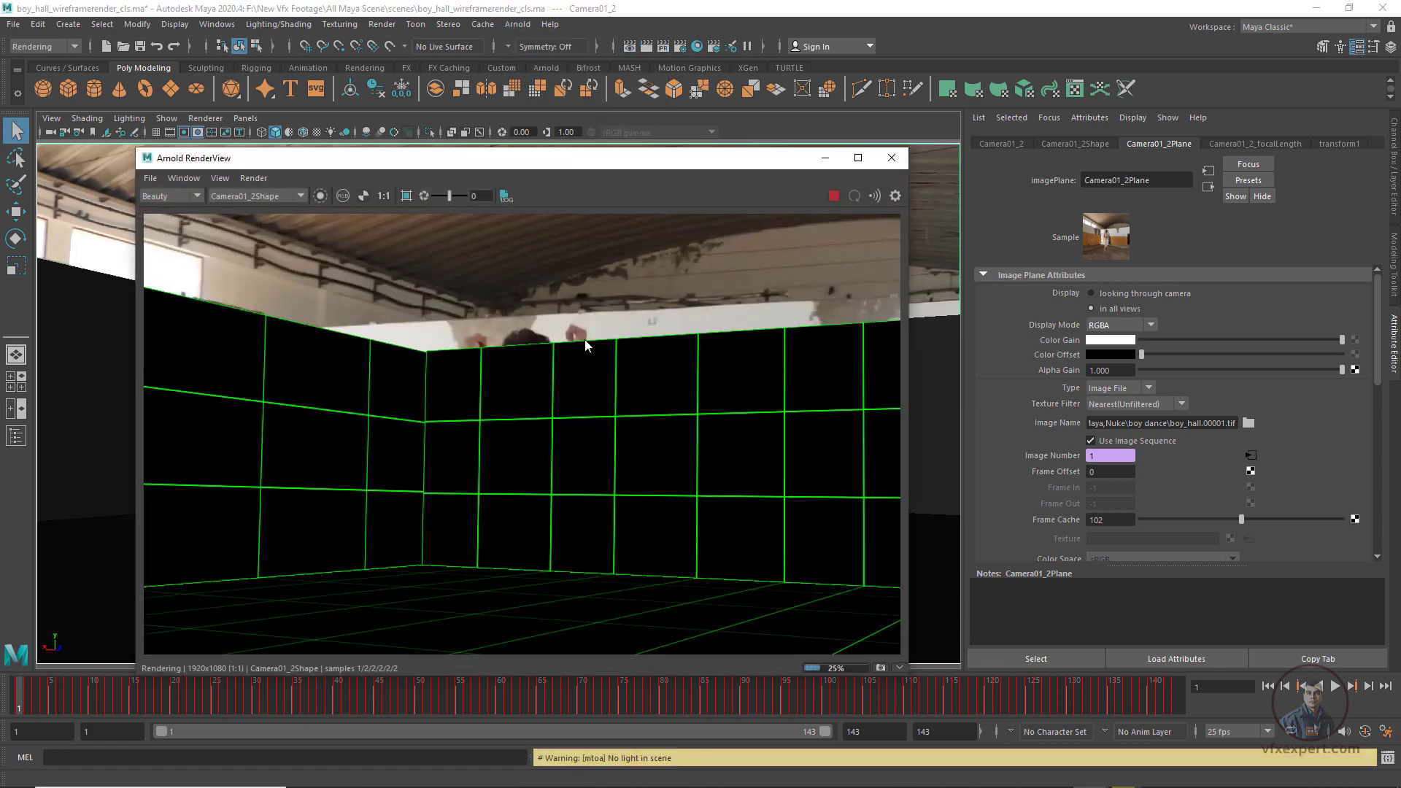
scroll(585, 364, down, 3)
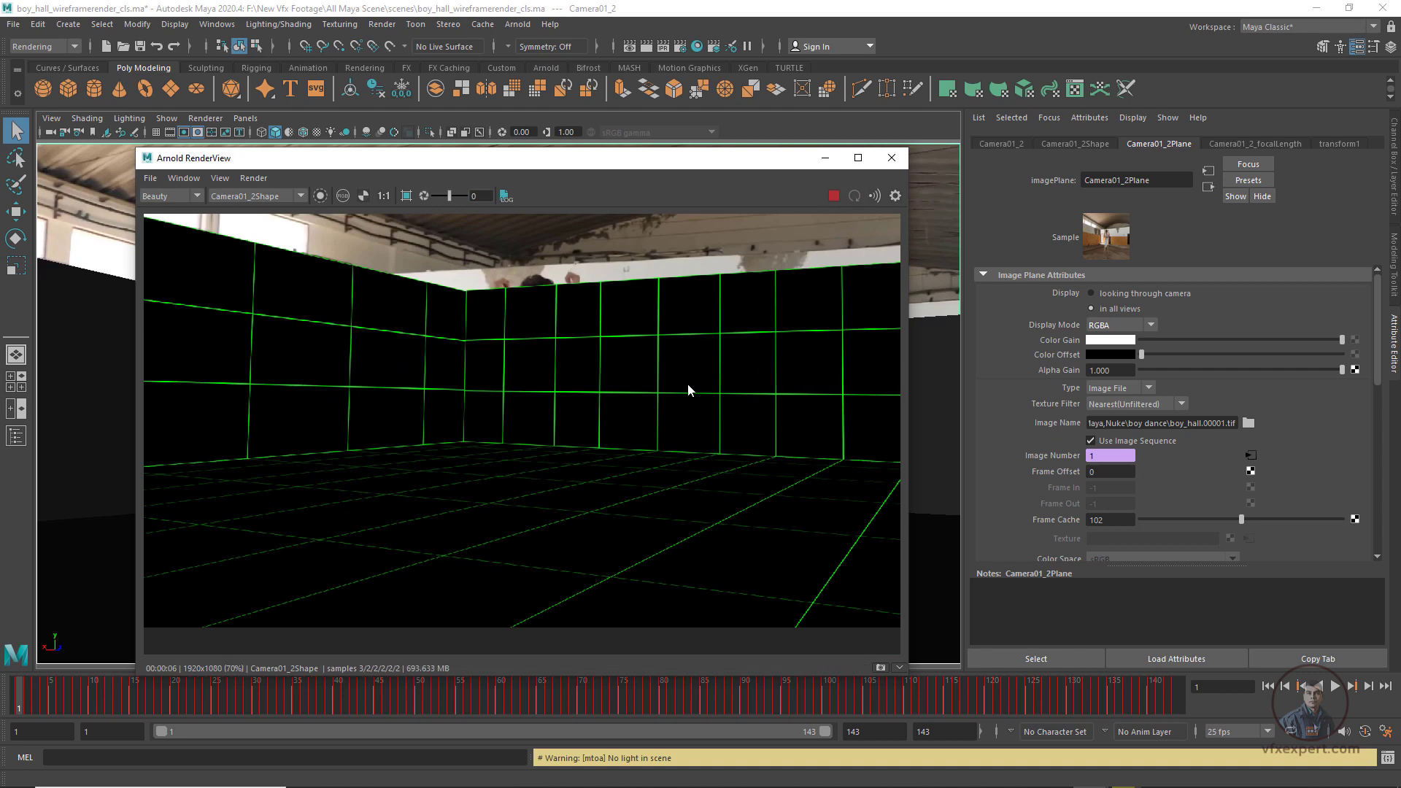
Step: Map an aiShadowMatte shader to the Fill Color of set_geo1's aiWireframe6 material and check the render at frame 85
click(699, 367)
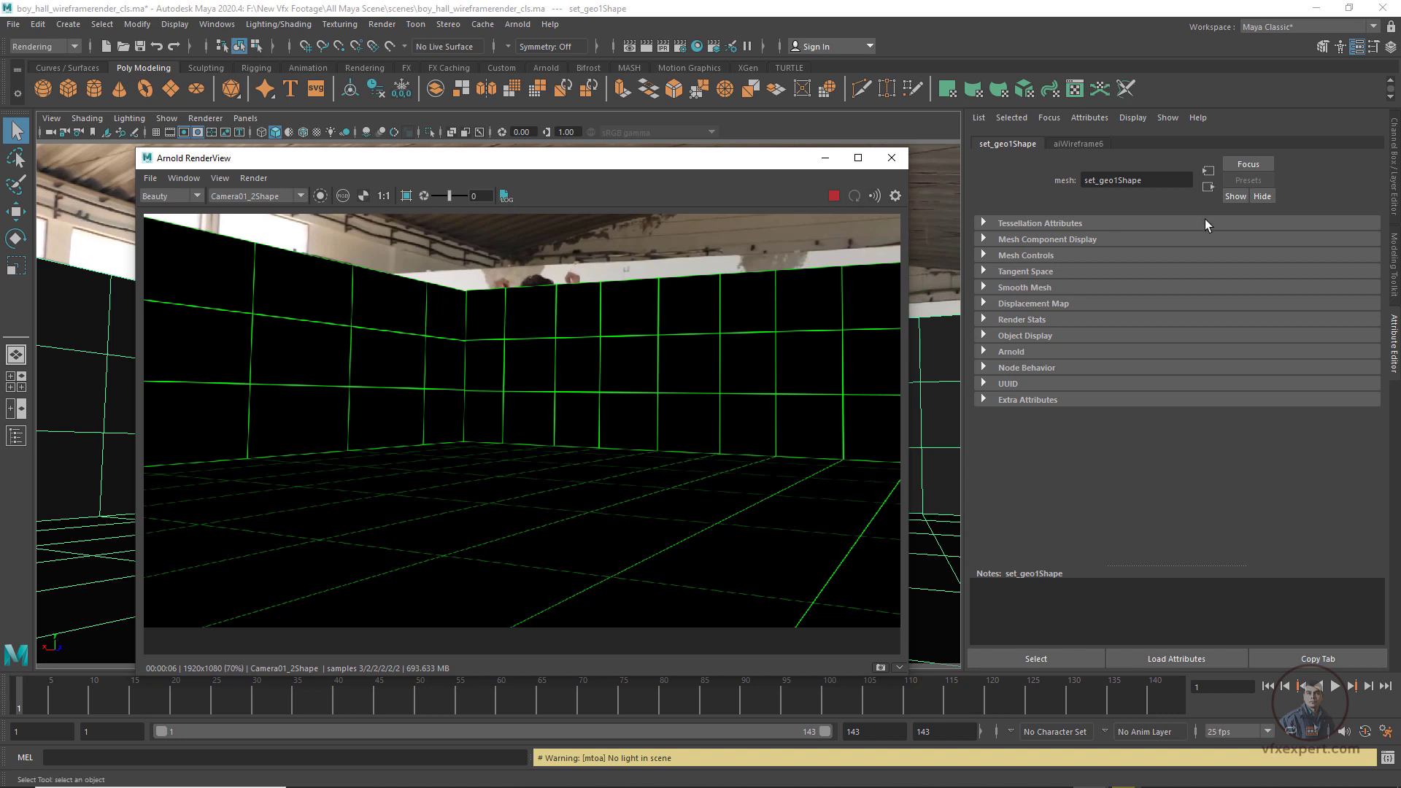
click(1085, 145)
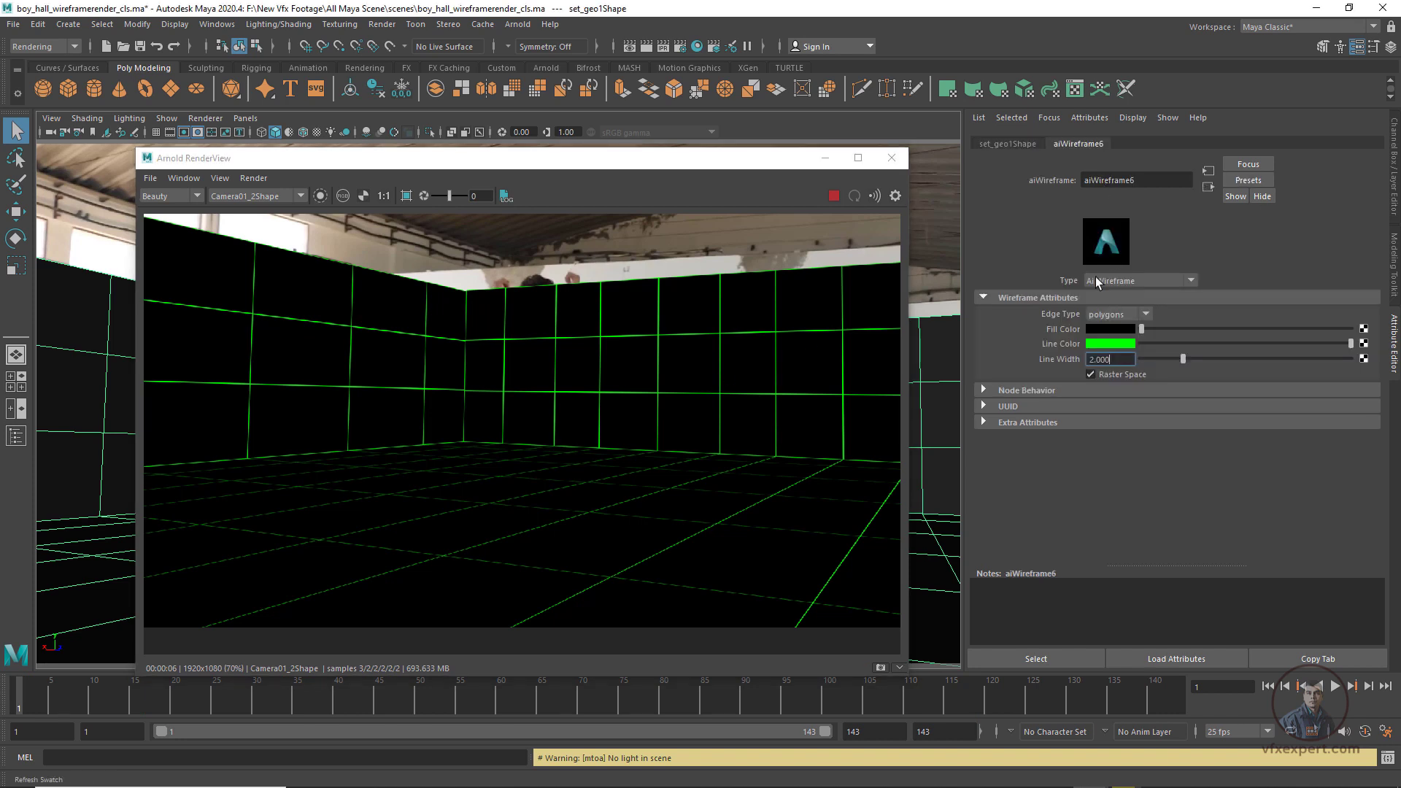
click(1363, 329)
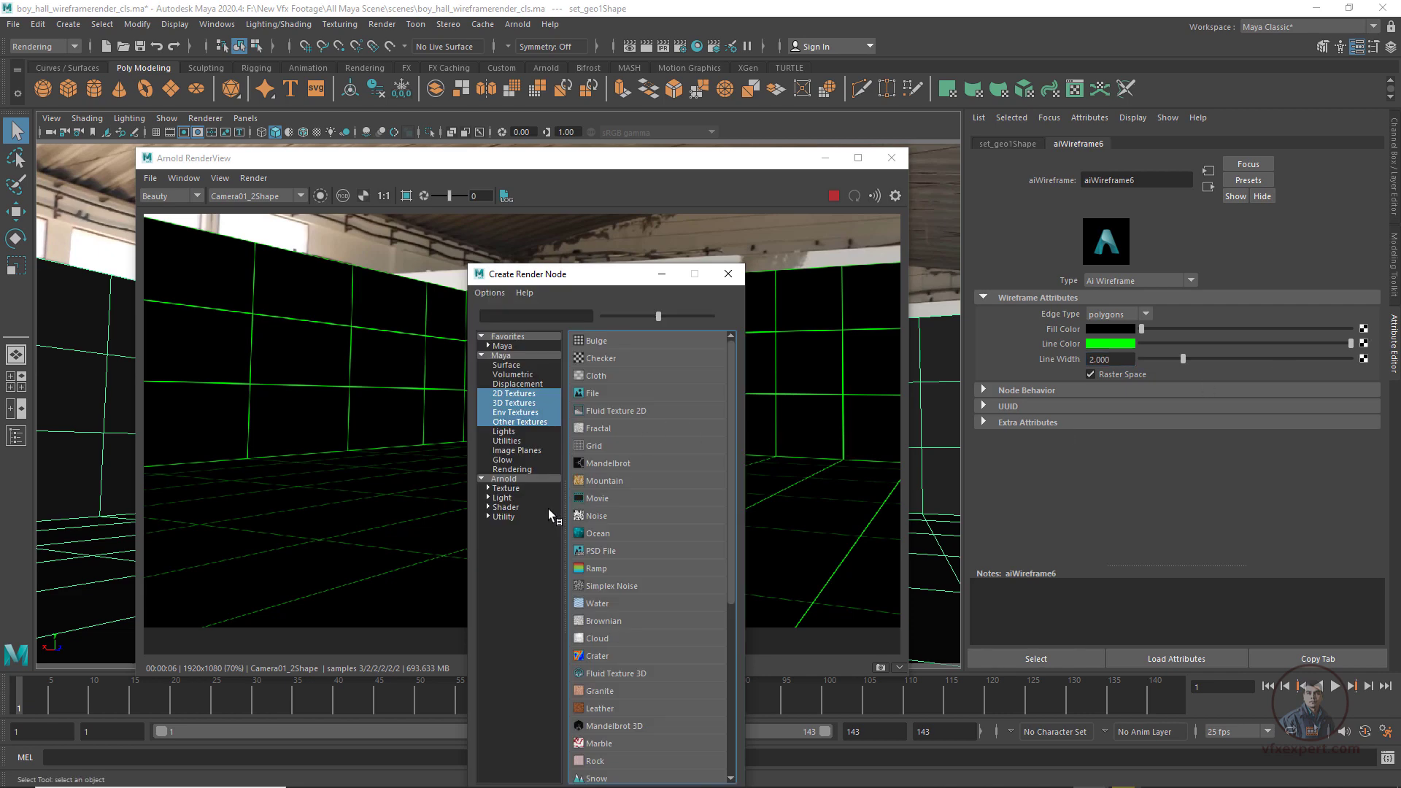
click(506, 508)
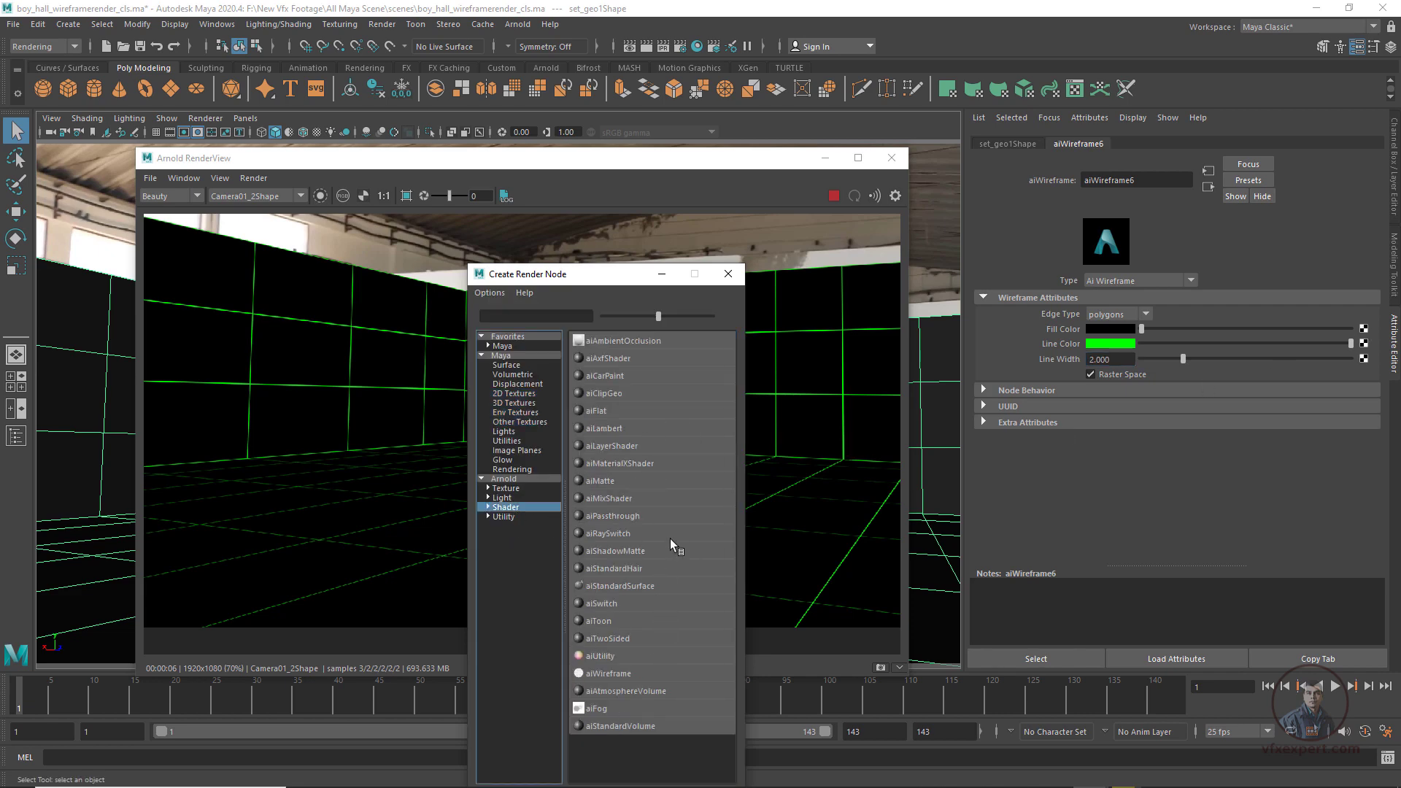
click(619, 550)
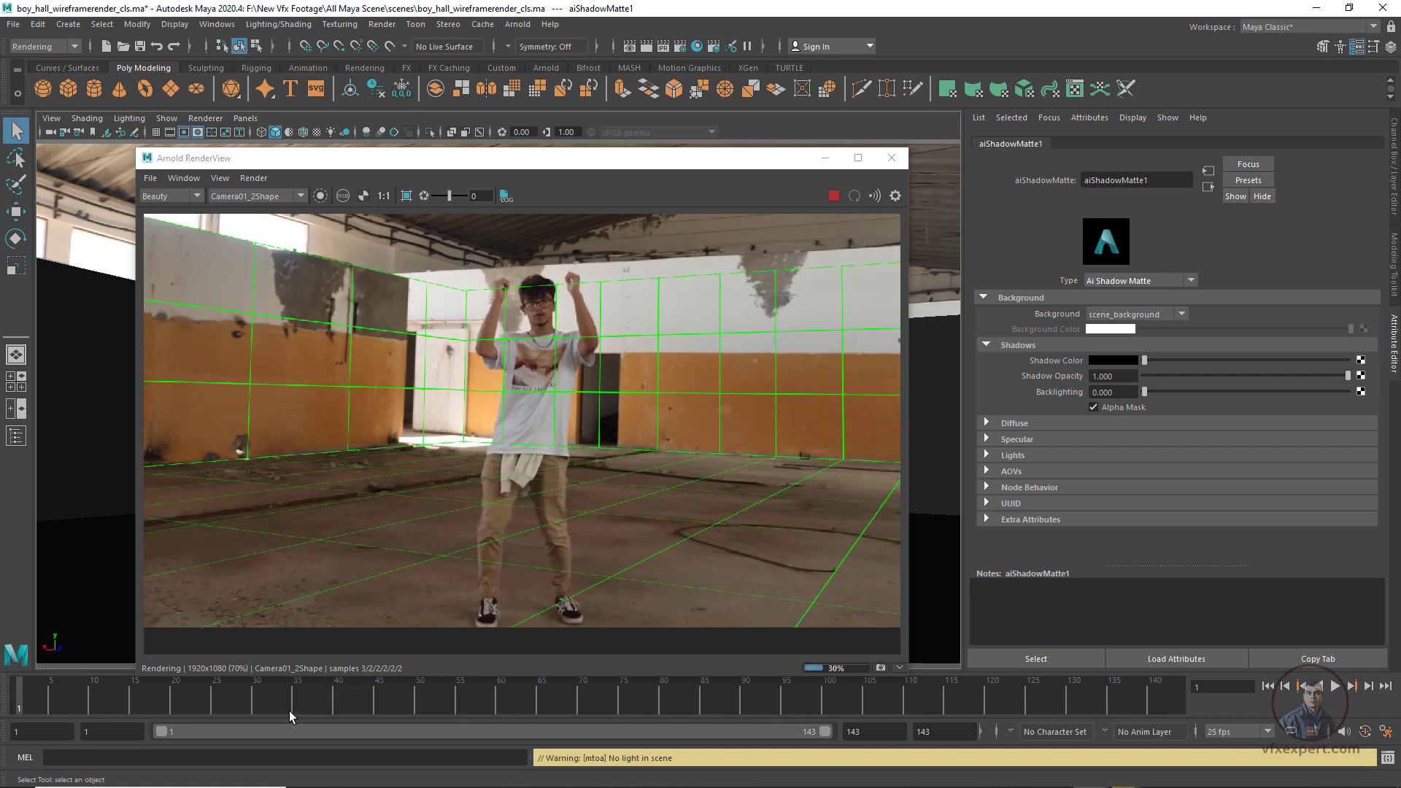
drag(305, 709, 705, 708)
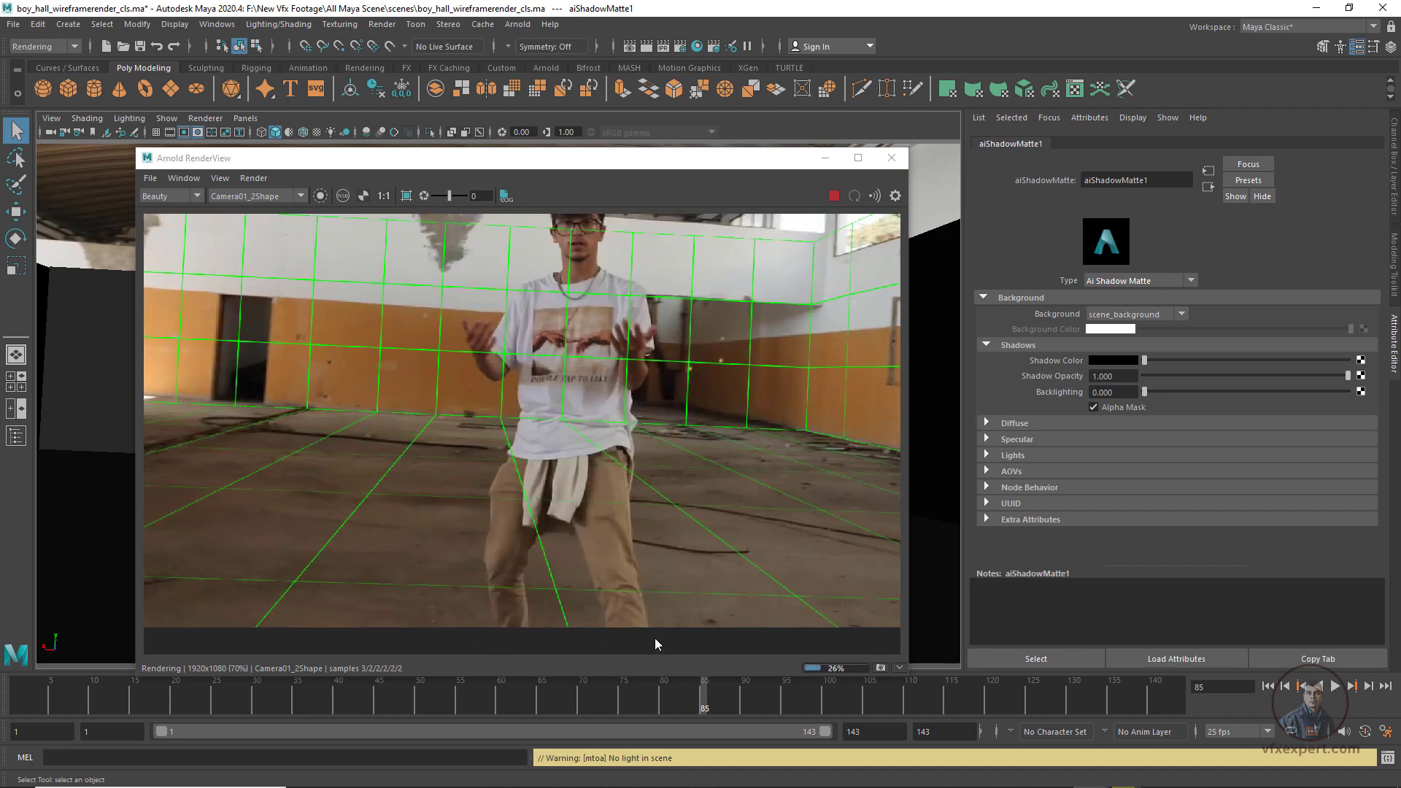
click(825, 158)
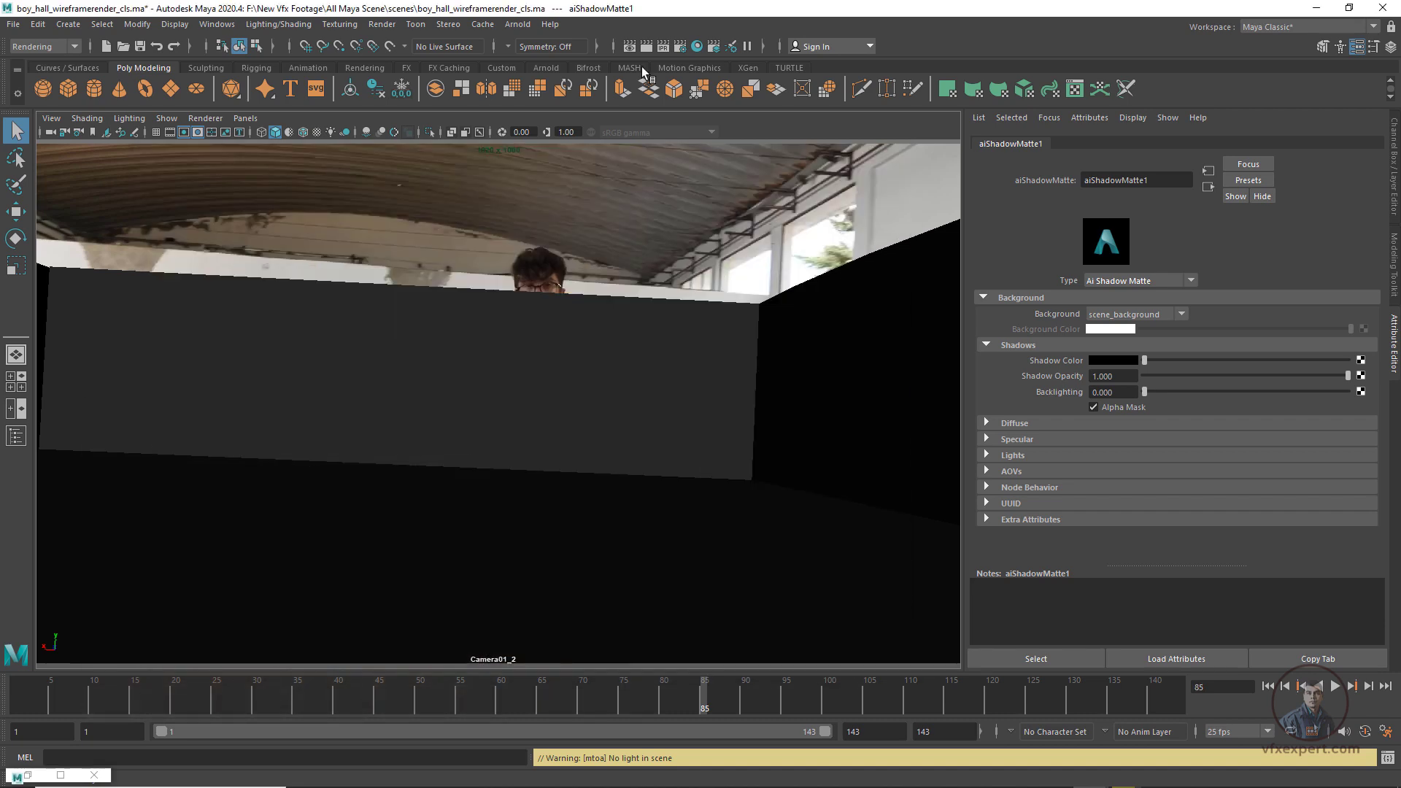
Step: Start an Arnold batch render of the boy_hall wireframe scene
click(53, 48)
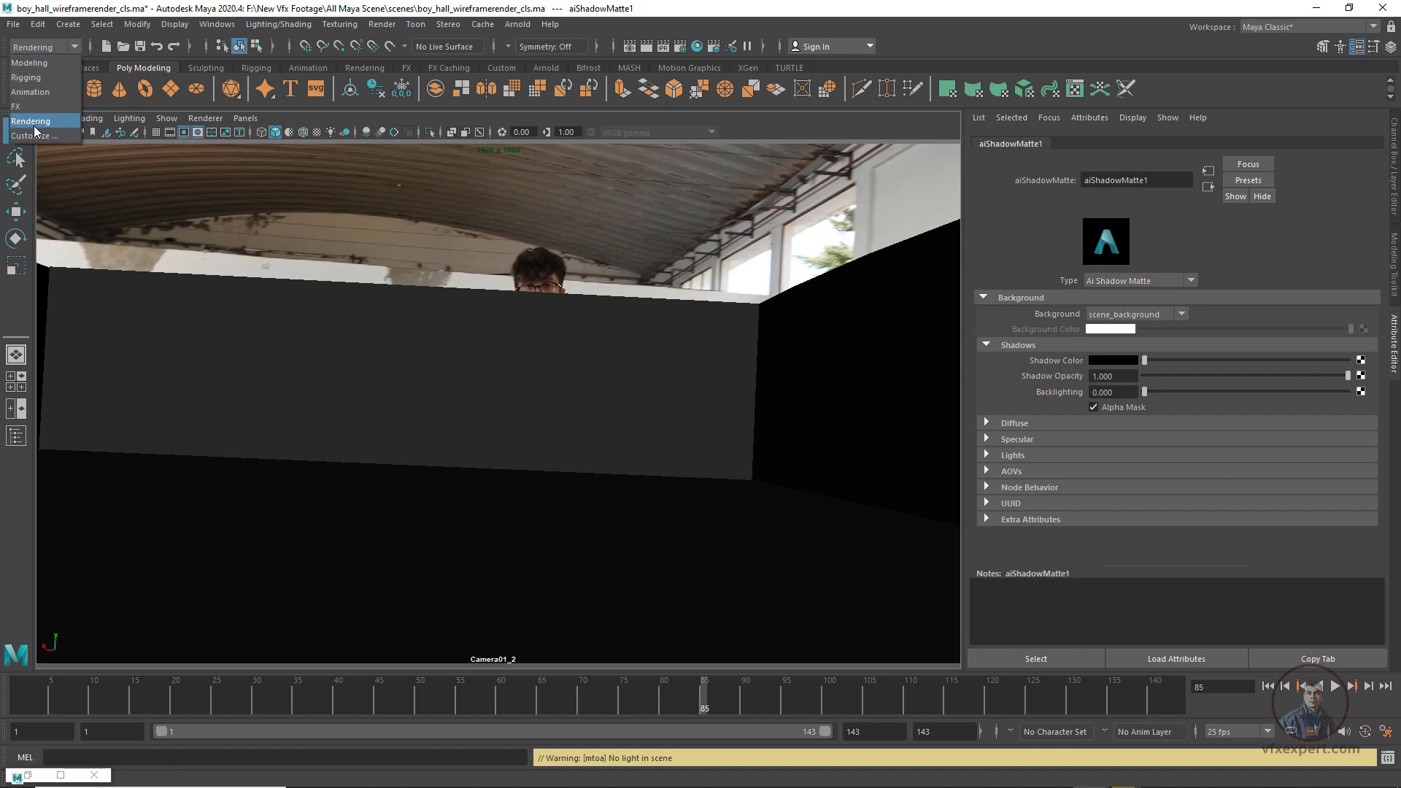
click(35, 126)
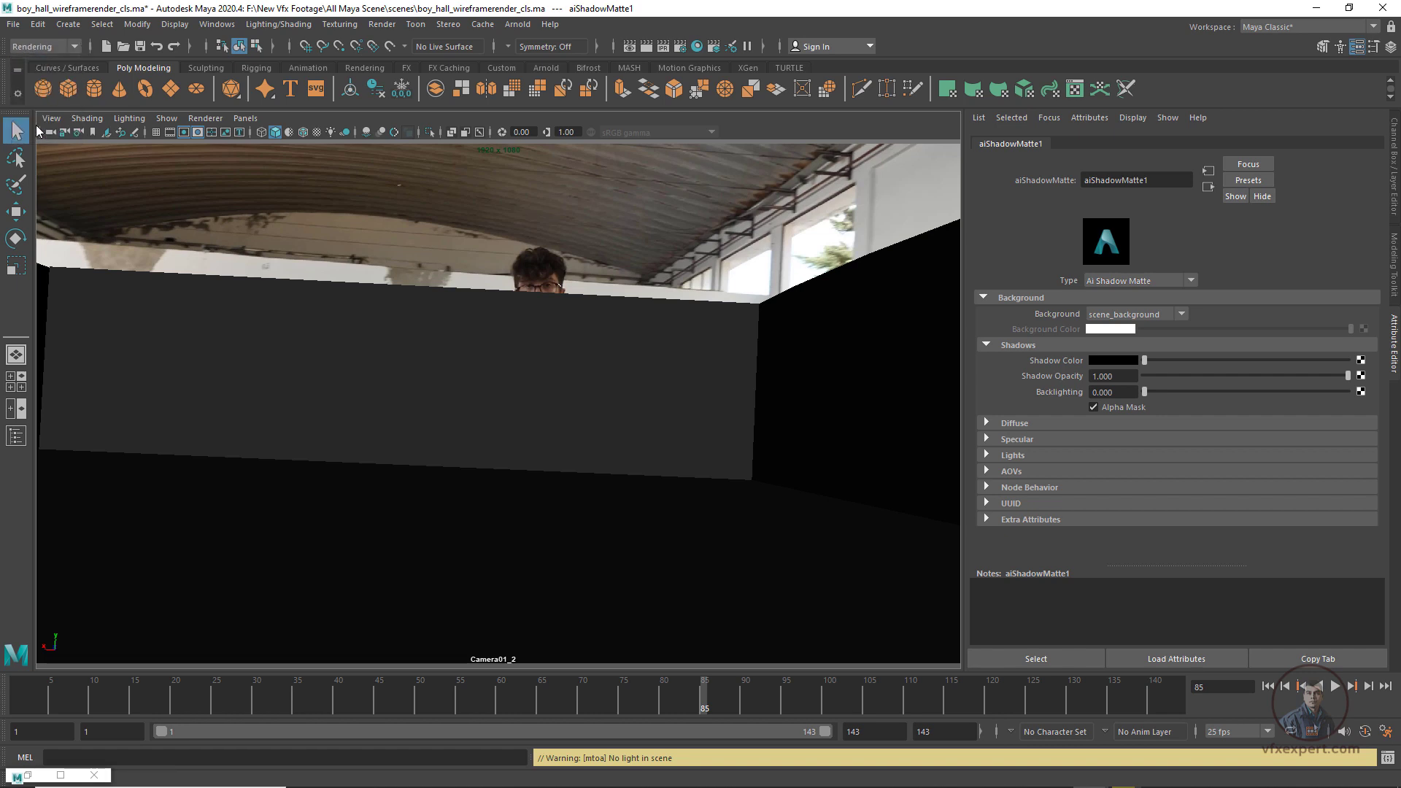
click(382, 25)
click(418, 246)
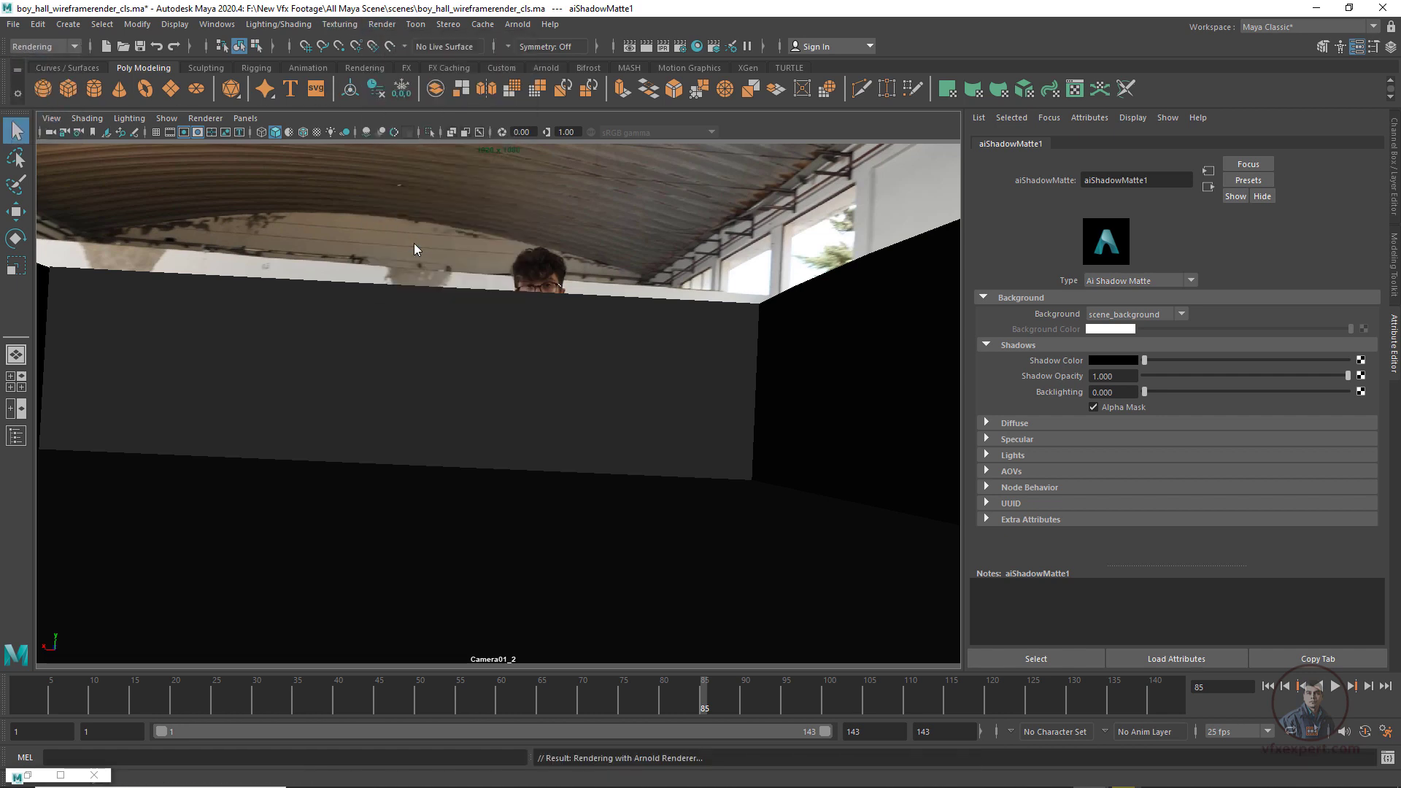